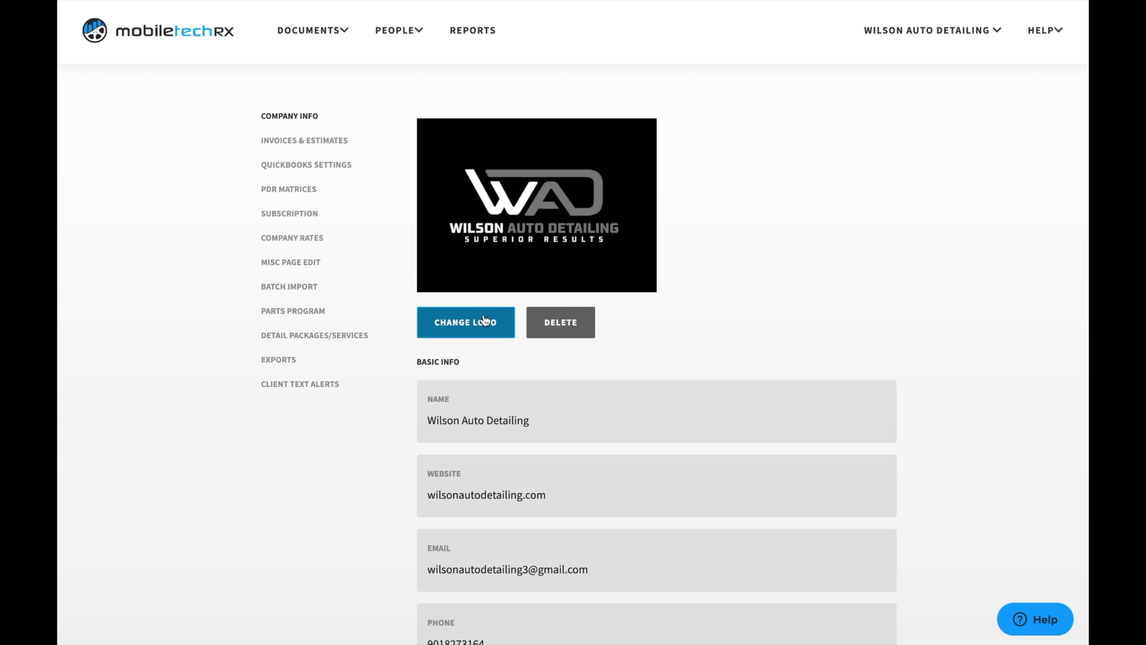
# Step: Review the basic company info and the company mailing address without changing them
pyautogui.scroll(-3, 832, 366)
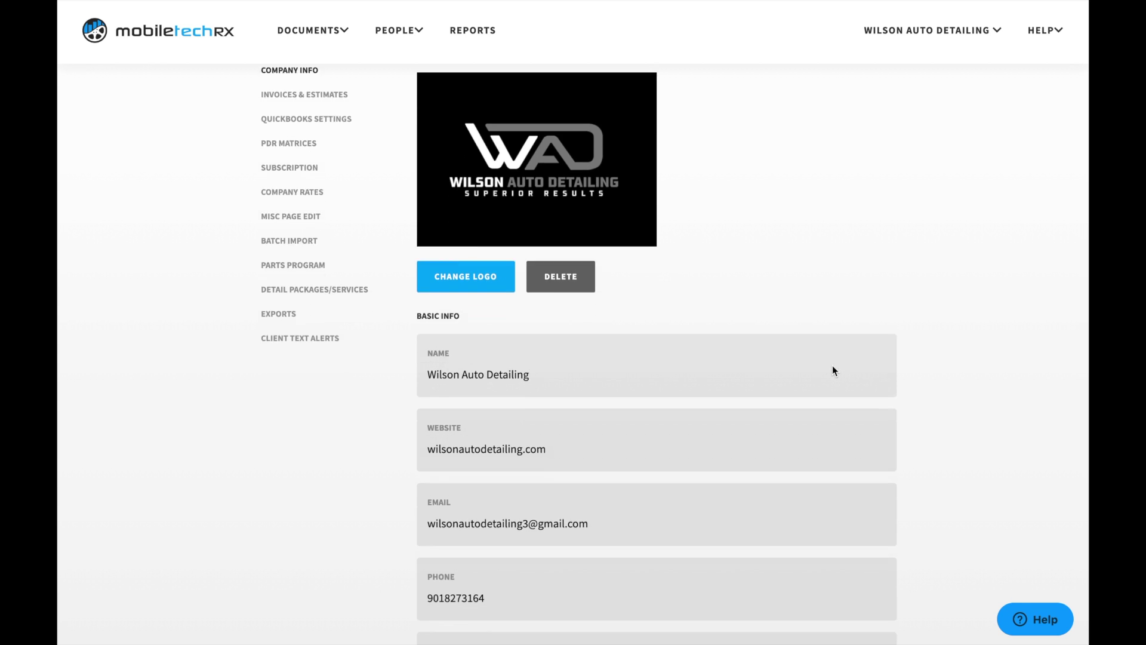
pyautogui.moveTo(457, 214); pyautogui.dragTo(416, 220)
pyautogui.click(408, 214)
pyautogui.scroll(-2, 399, 268)
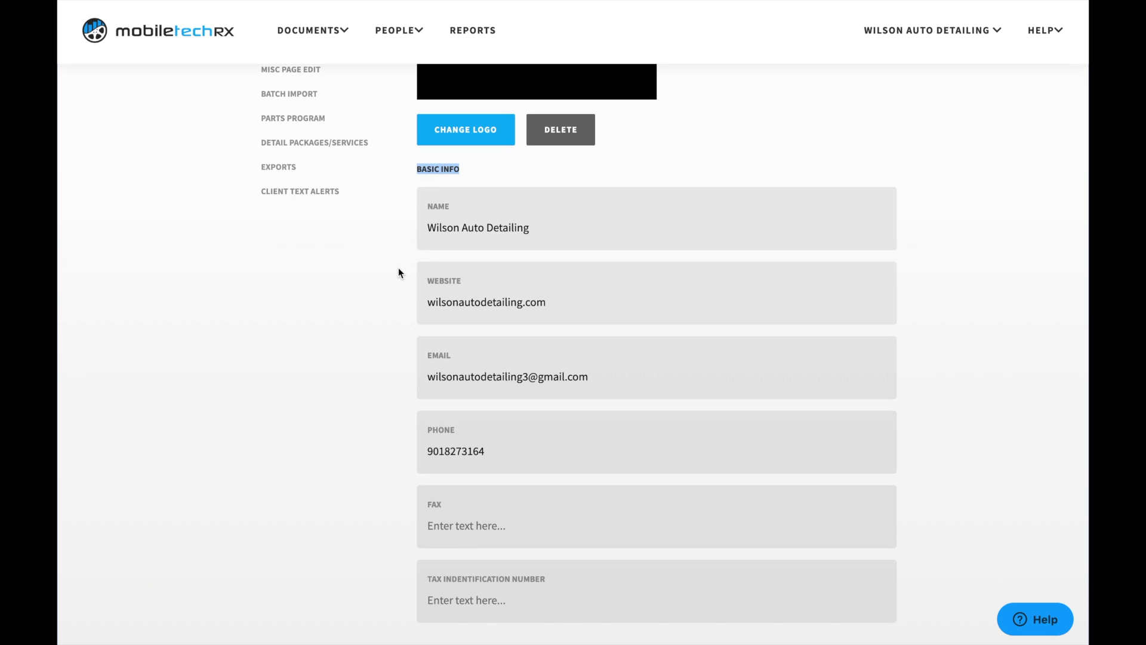
pyautogui.scroll(-7, 399, 273)
pyautogui.scroll(-16, 399, 269)
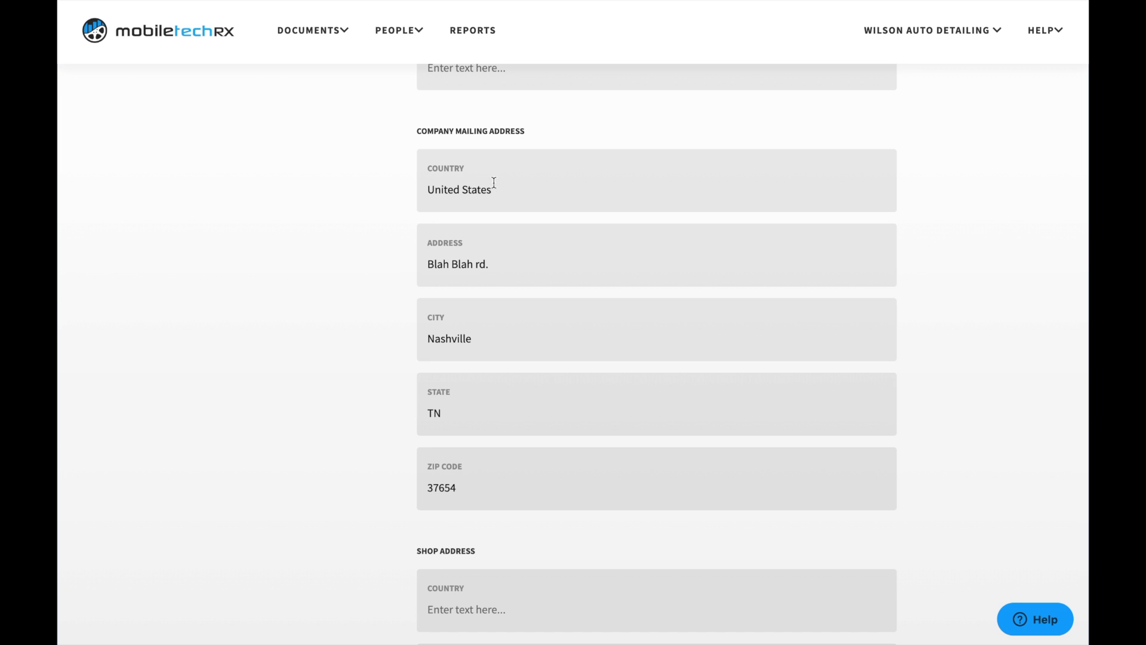
pyautogui.moveTo(490, 263); pyautogui.dragTo(374, 264)
pyautogui.click(374, 269)
# Step: Check the Shop Address and estimate toggles, then save the Company Info settings
pyautogui.scroll(-1, 453, 316)
pyautogui.scroll(-1, 477, 406)
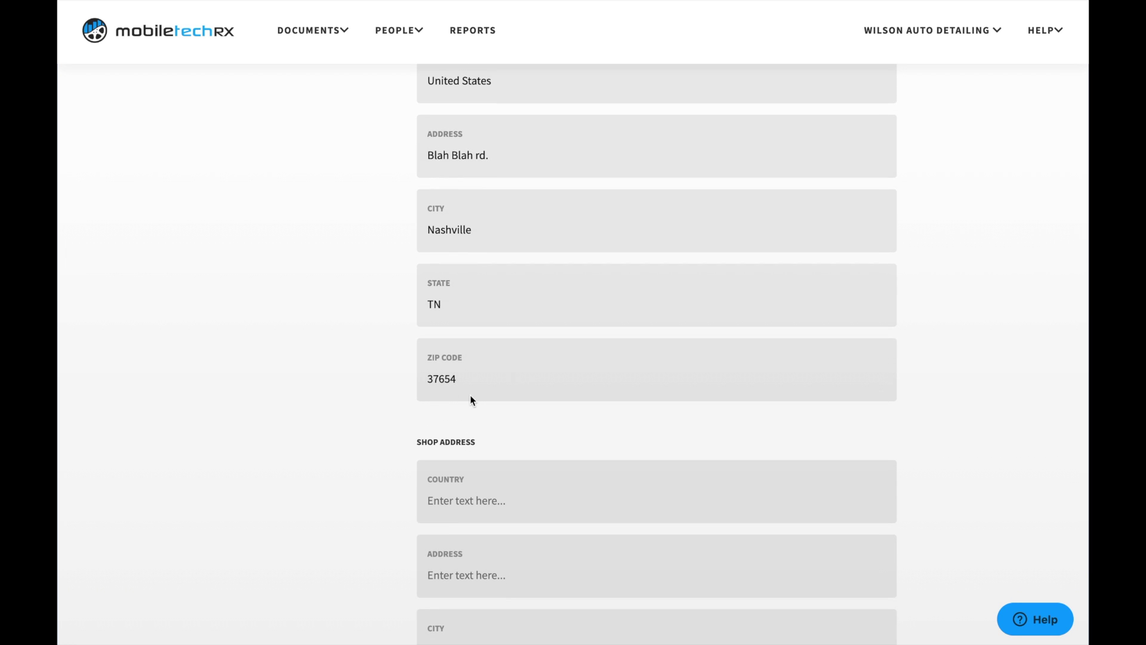
pyautogui.scroll(-3, 470, 394)
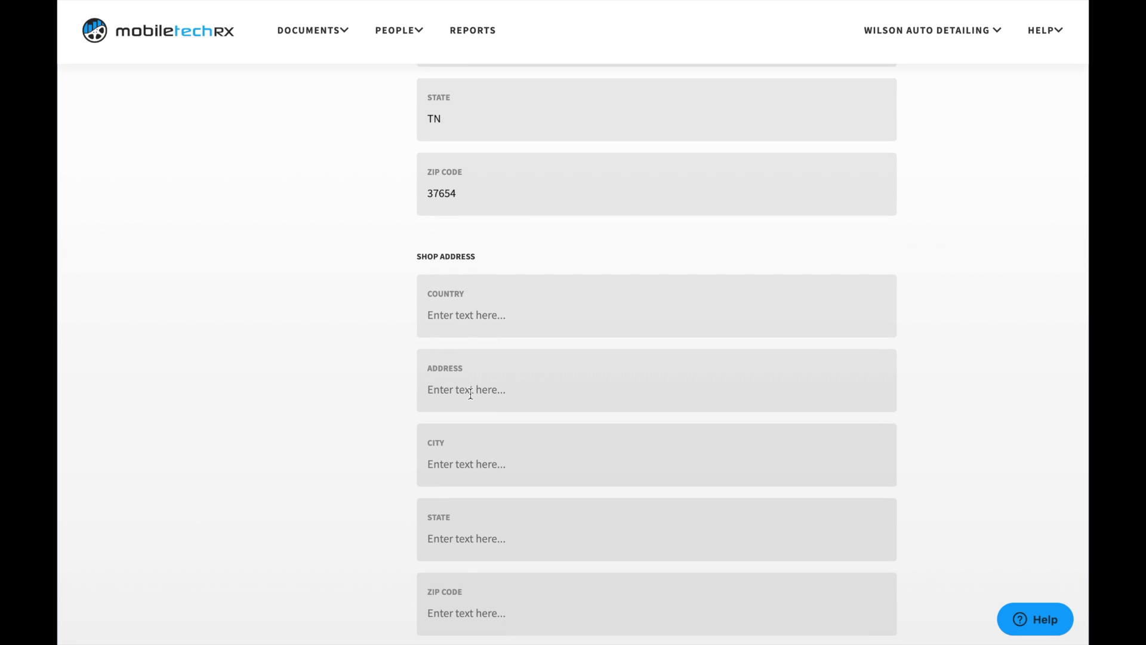
pyautogui.moveTo(475, 256); pyautogui.dragTo(416, 258)
pyautogui.click(401, 272)
pyautogui.scroll(-2, 400, 273)
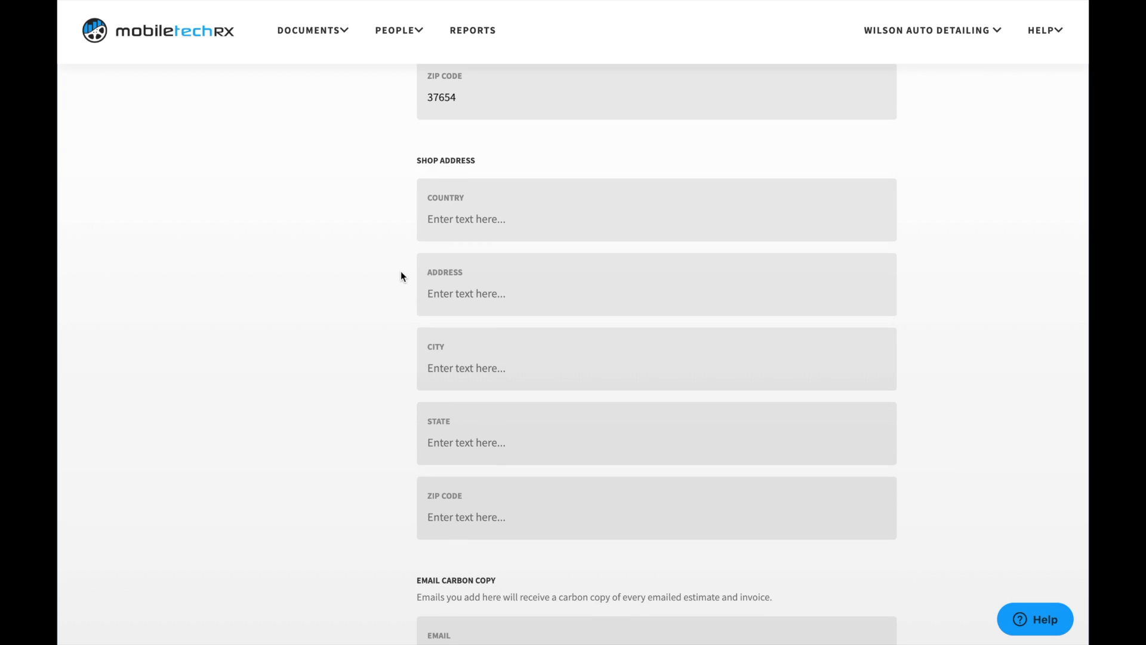
pyautogui.scroll(-5, 401, 273)
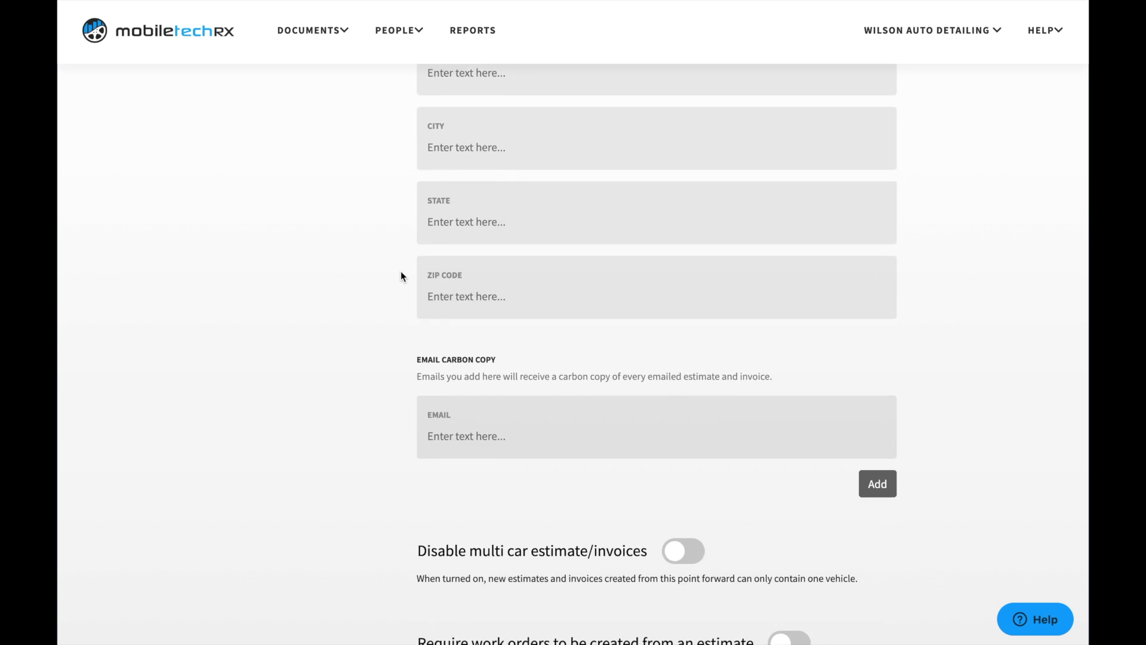
pyautogui.scroll(-3, 401, 275)
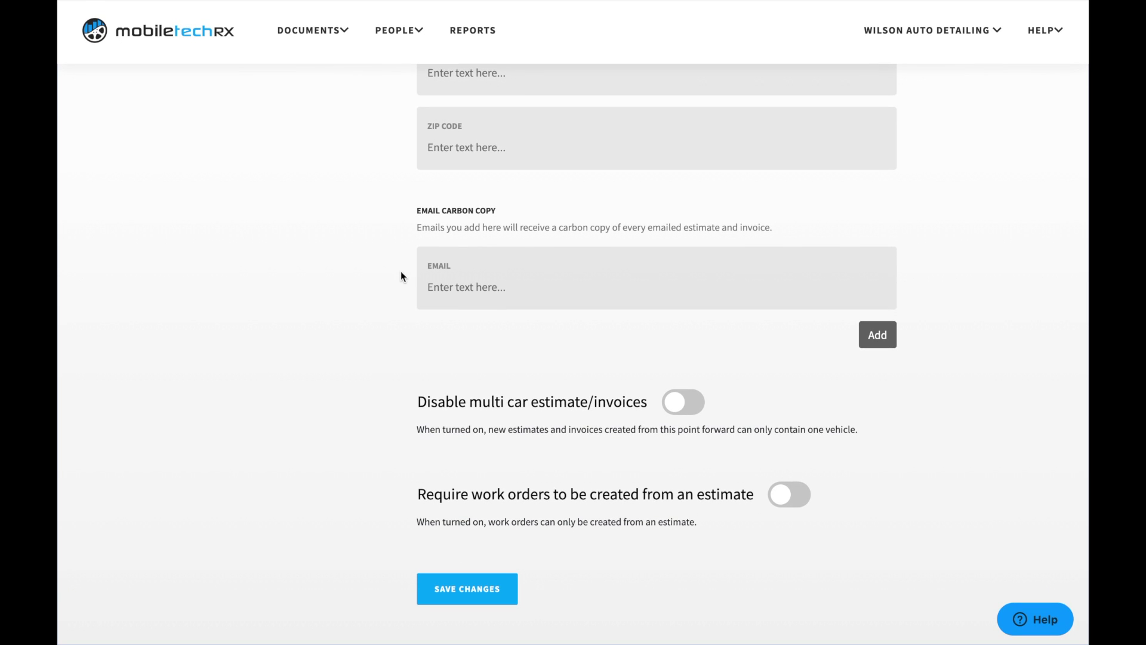
pyautogui.scroll(1, 401, 276)
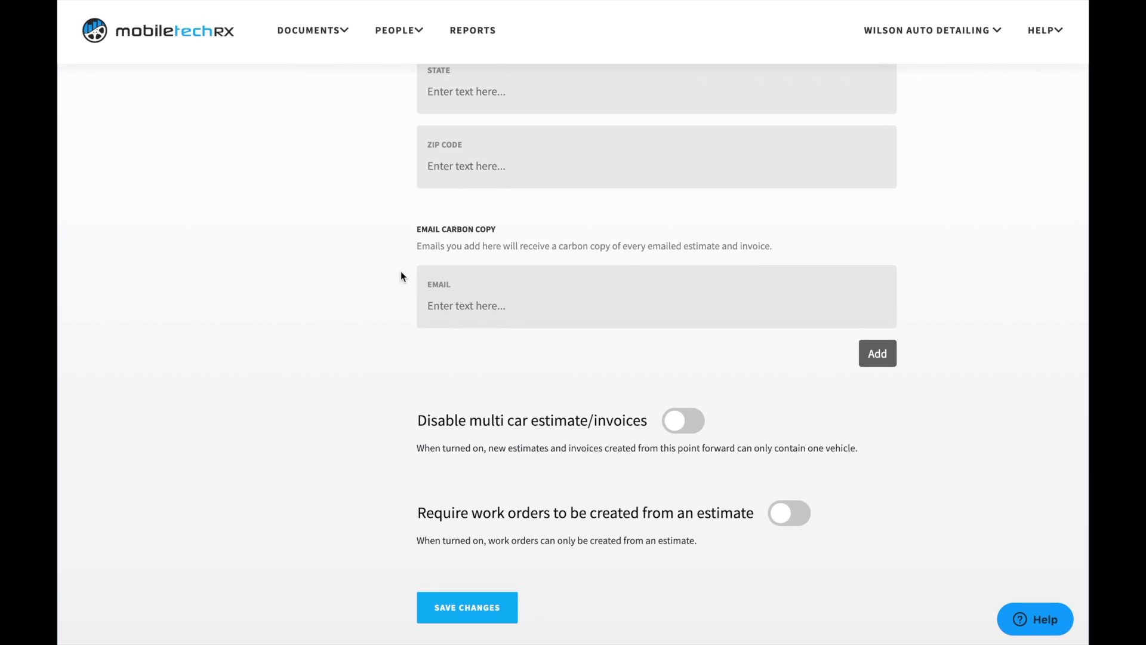
pyautogui.scroll(-1, 400, 276)
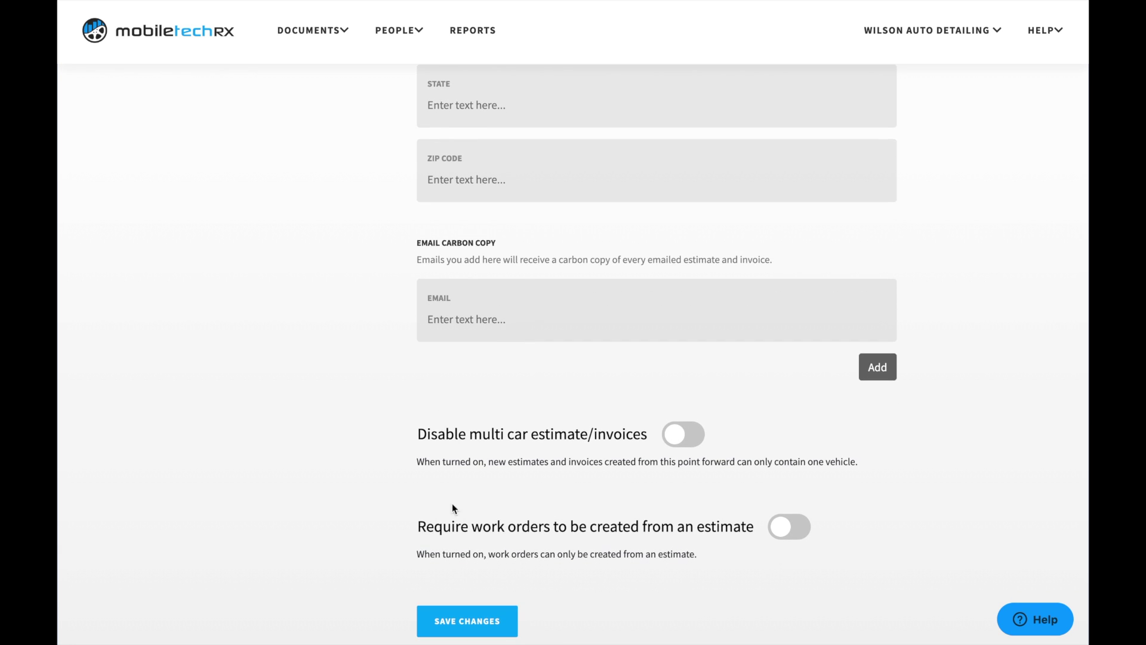
pyautogui.click(451, 625)
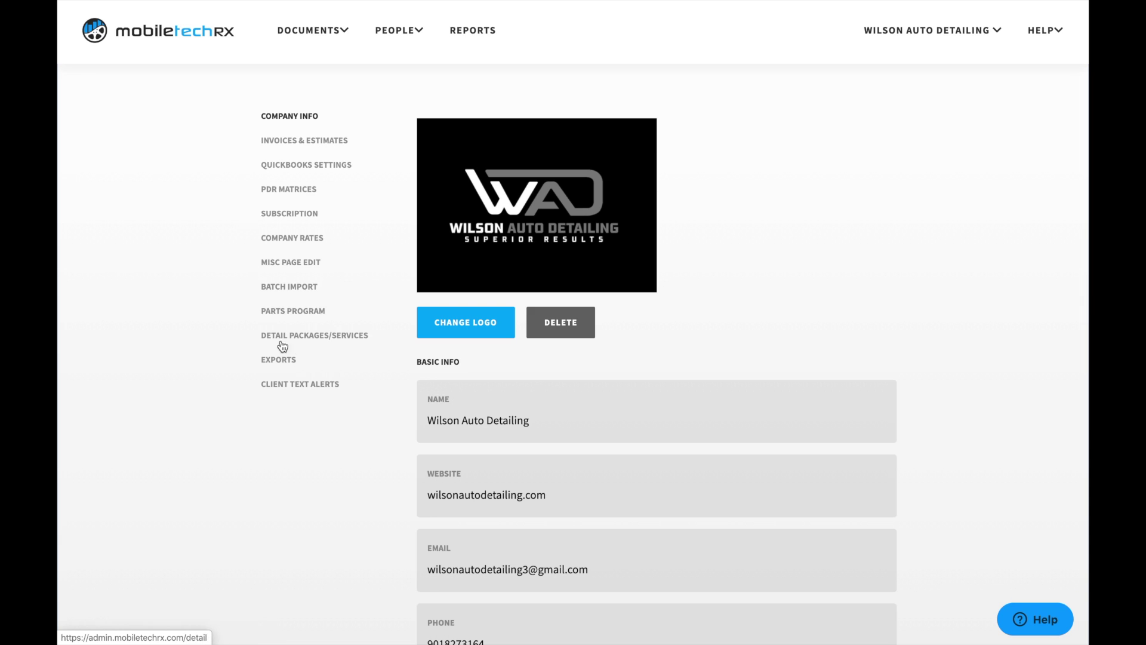
# Step: View the Invoices & Estimates settings, then switch to QuickBooks Settings
pyautogui.click(331, 144)
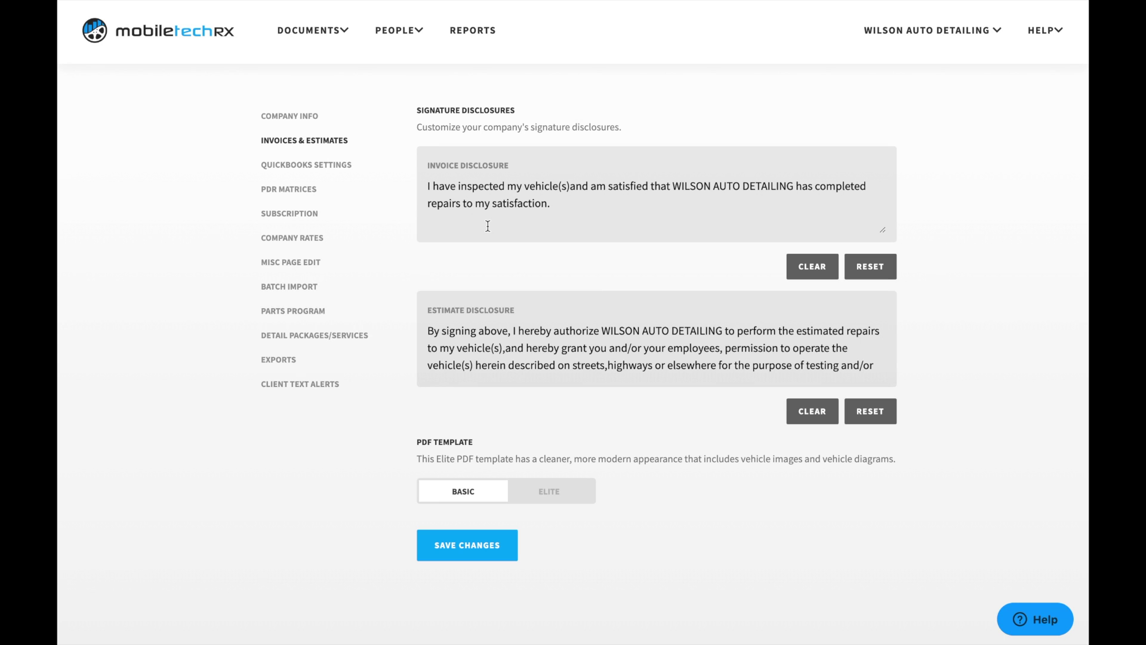
pyautogui.click(336, 172)
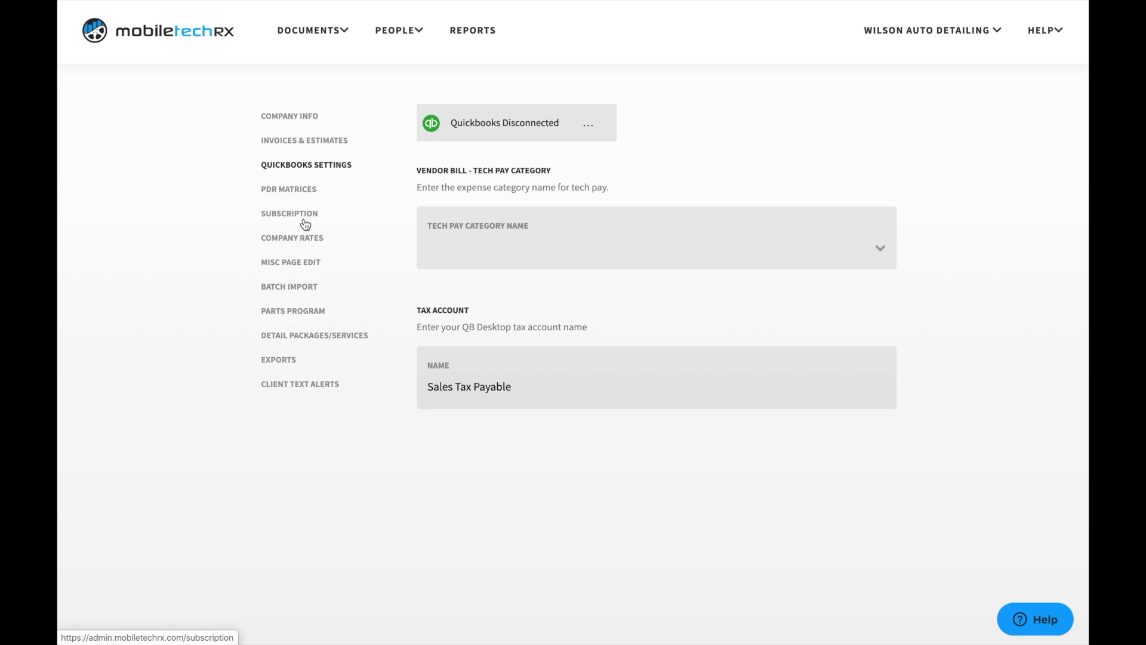
# Step: Go from QuickBooks Settings to the Company Rates page
pyautogui.click(295, 245)
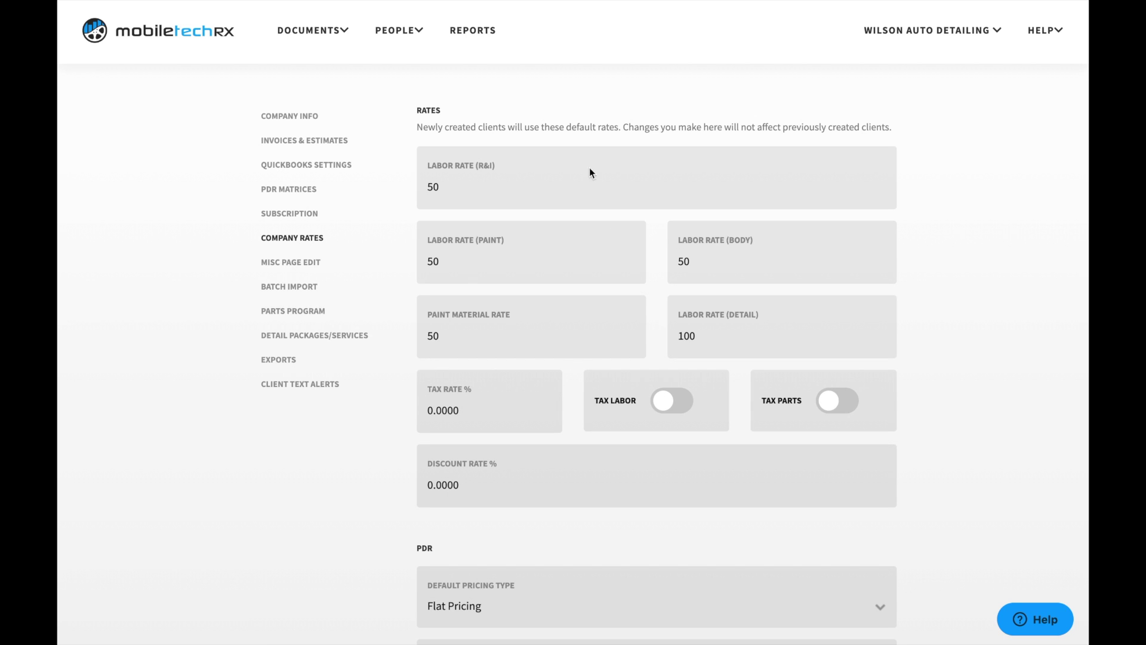
# Step: Review the Rates heading and the Labor Rate (R&I) value of 50
pyautogui.moveTo(449, 112); pyautogui.dragTo(417, 111)
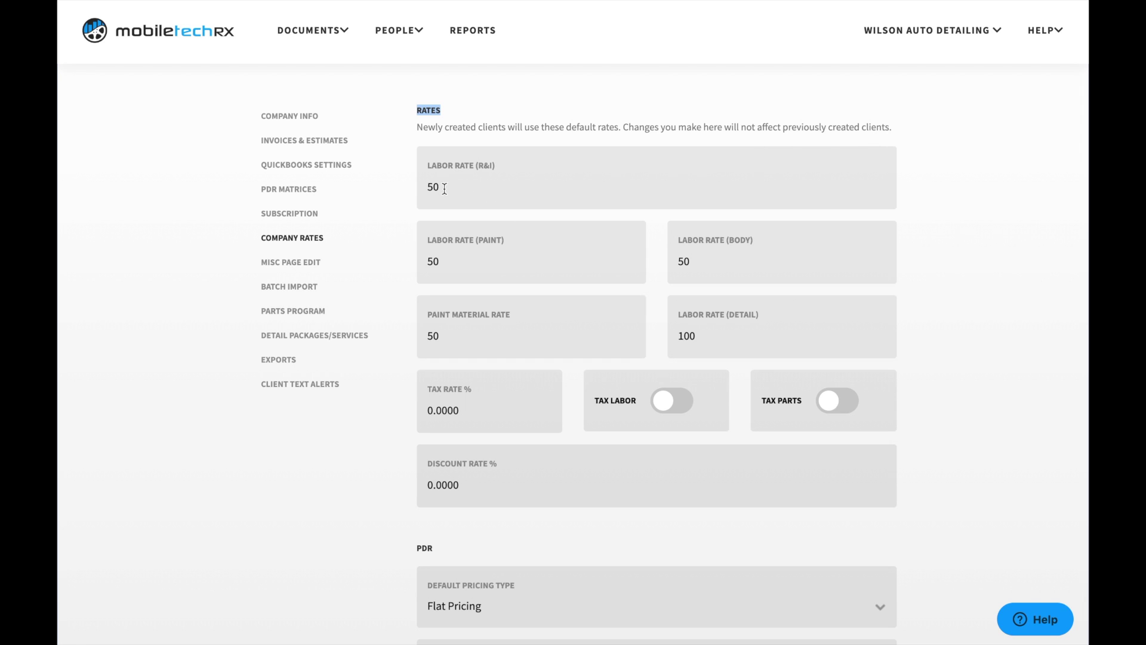
pyautogui.moveTo(442, 187); pyautogui.dragTo(423, 189)
pyautogui.click(407, 188)
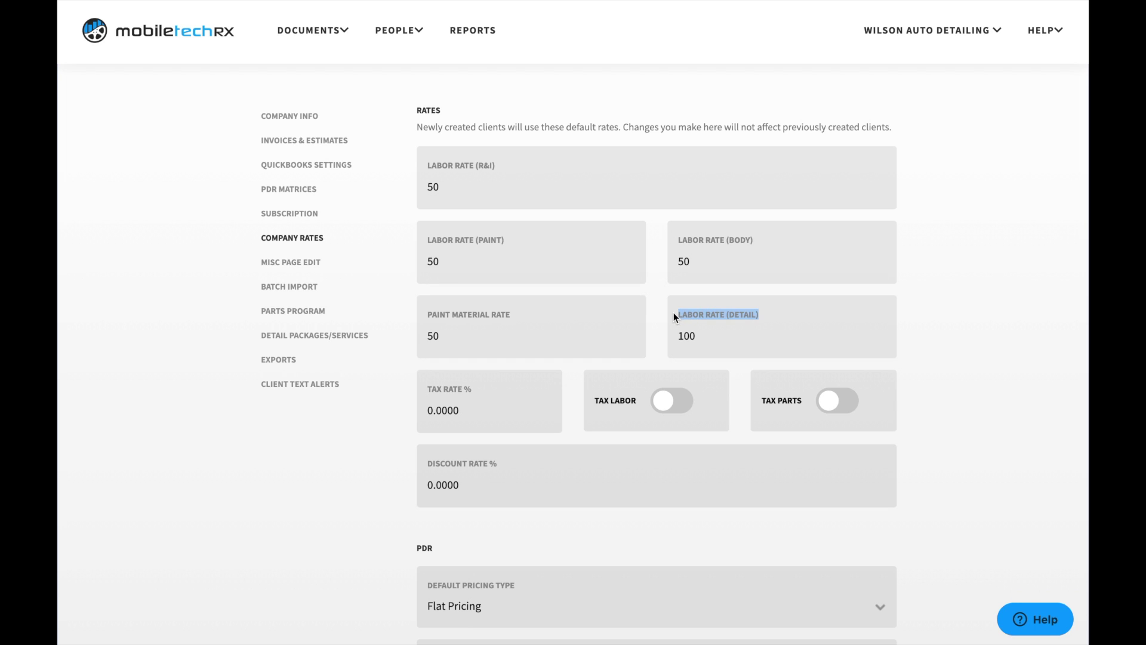
pyautogui.click(805, 341)
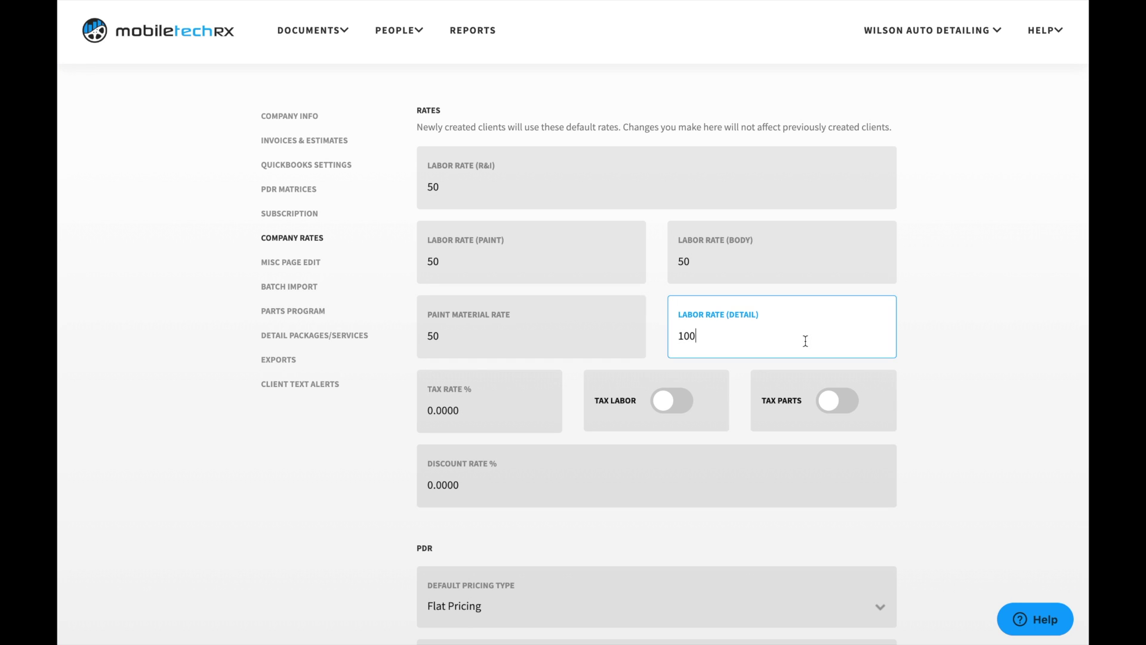
pyautogui.press('BackSpace')
pyautogui.press('BackSpace')
pyautogui.press('BackSpace')
pyautogui.write('50')
pyautogui.press('Return')
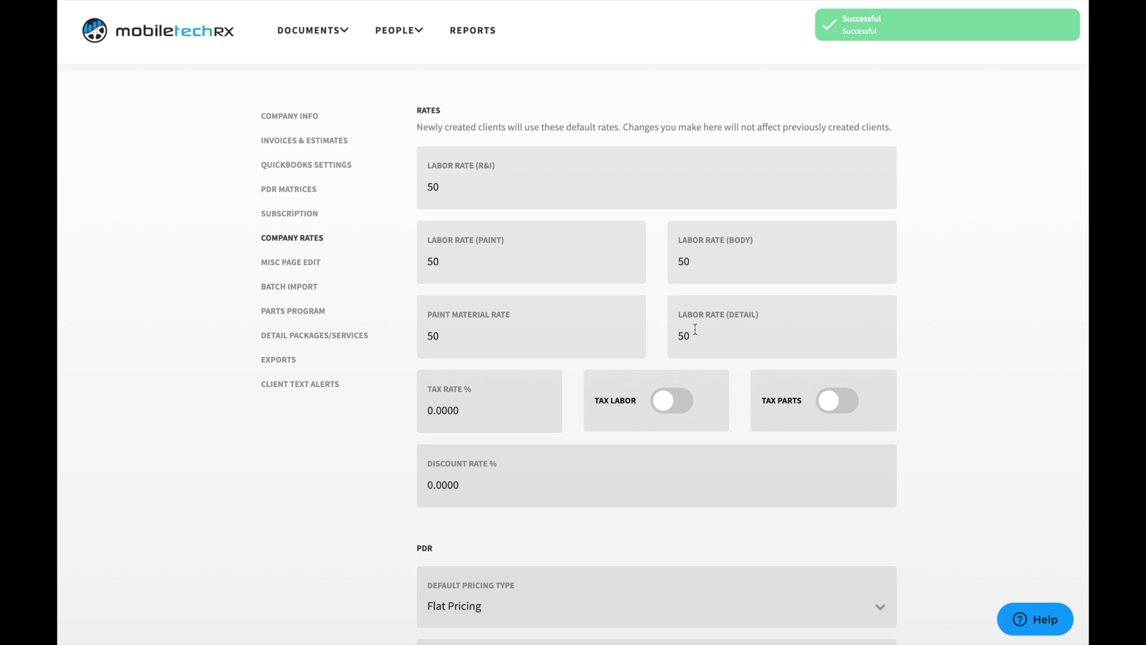
pyautogui.doubleClick(687, 336)
pyautogui.write('100')
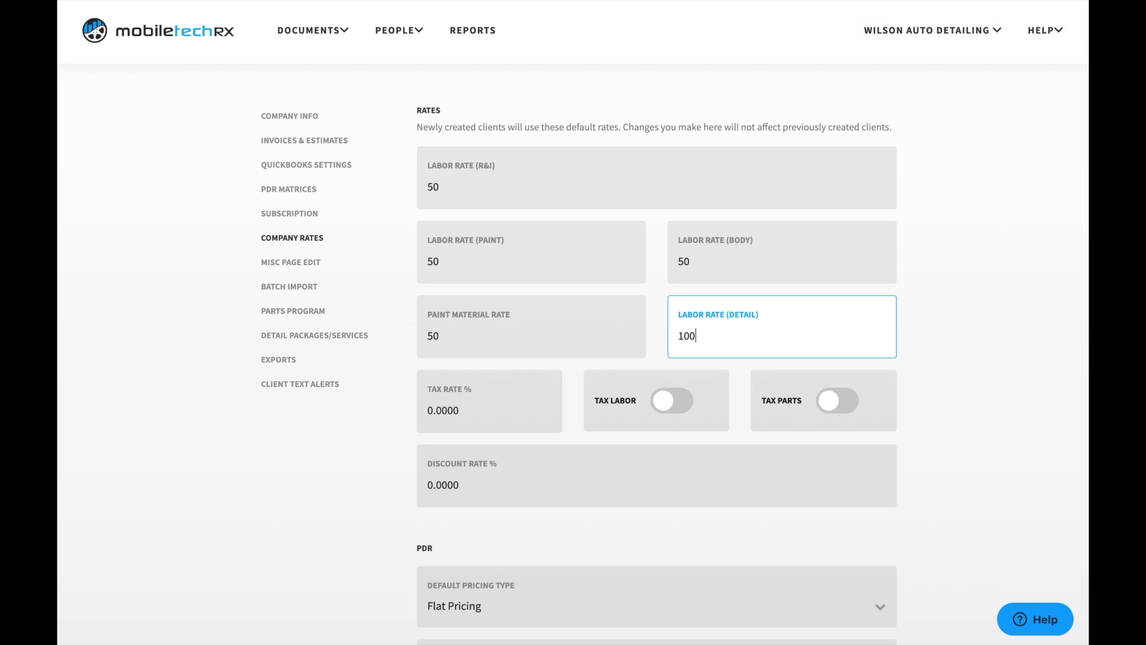
pyautogui.press('Return')
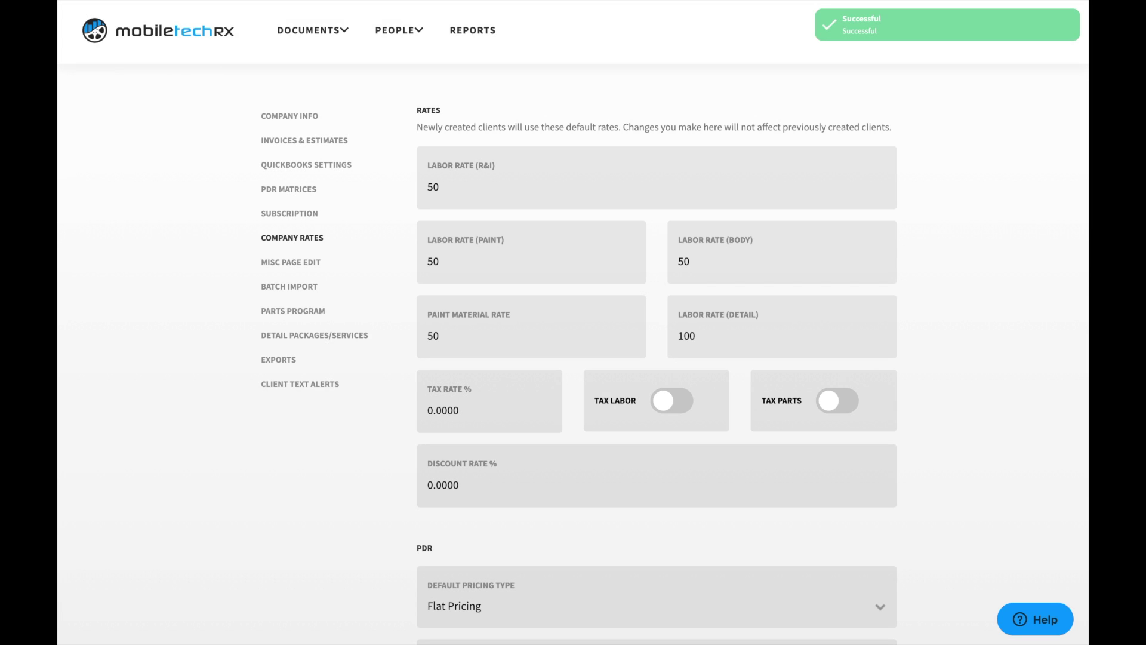
pyautogui.scroll(-2, 894, 384)
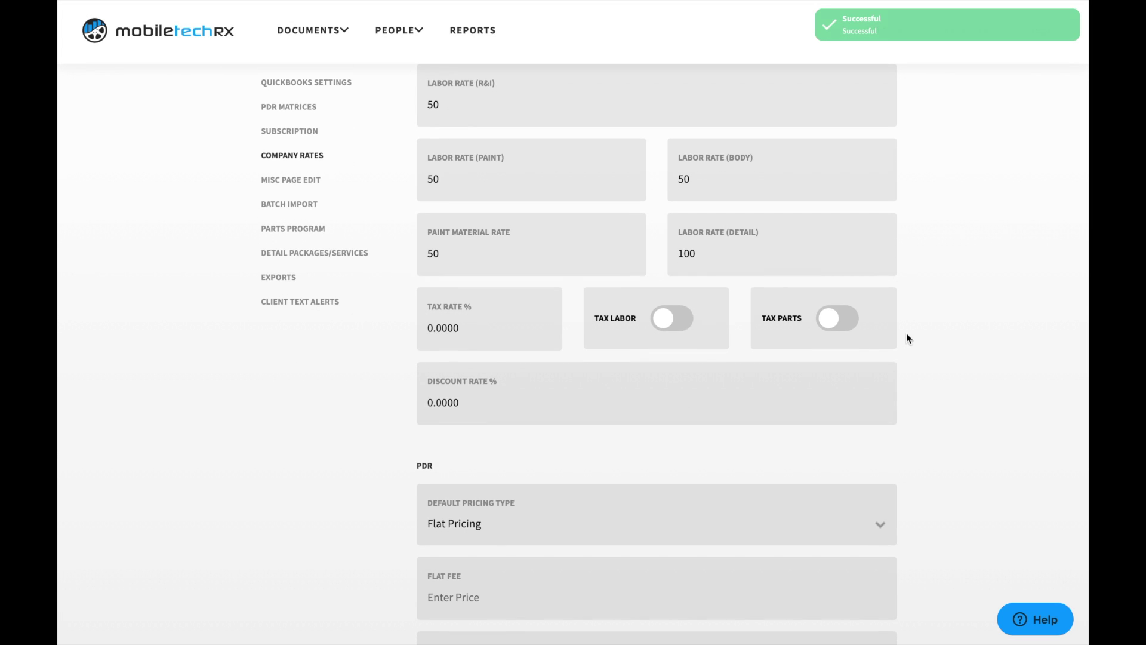
pyautogui.click(674, 282)
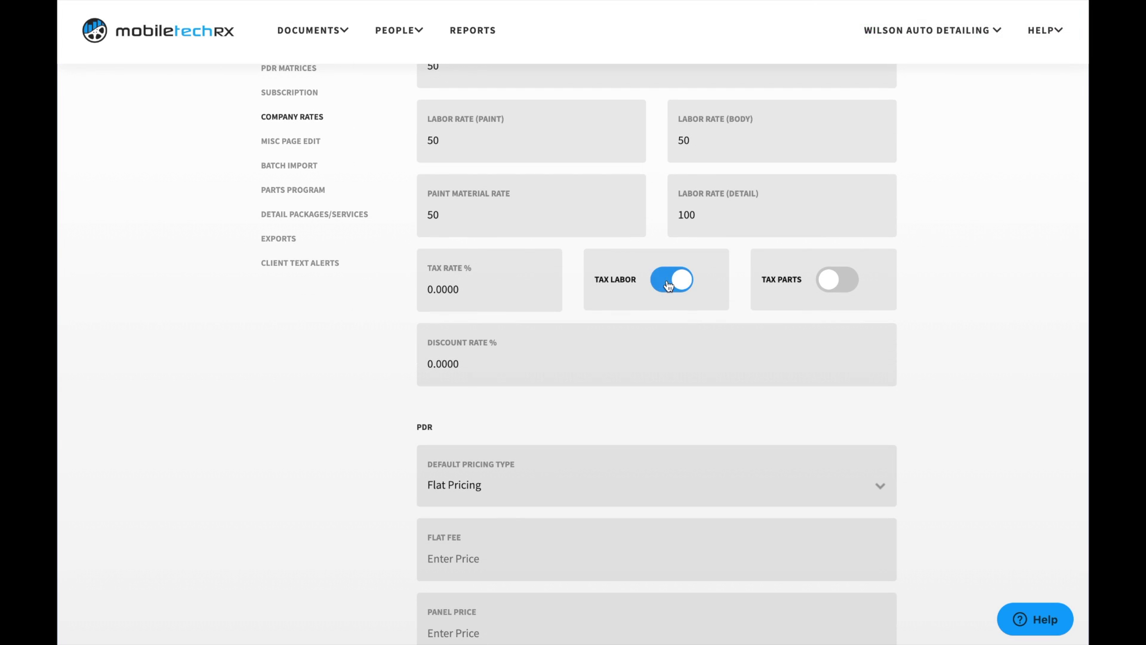
pyautogui.click(675, 282)
pyautogui.scroll(-1, 903, 277)
pyautogui.scroll(-2, 903, 277)
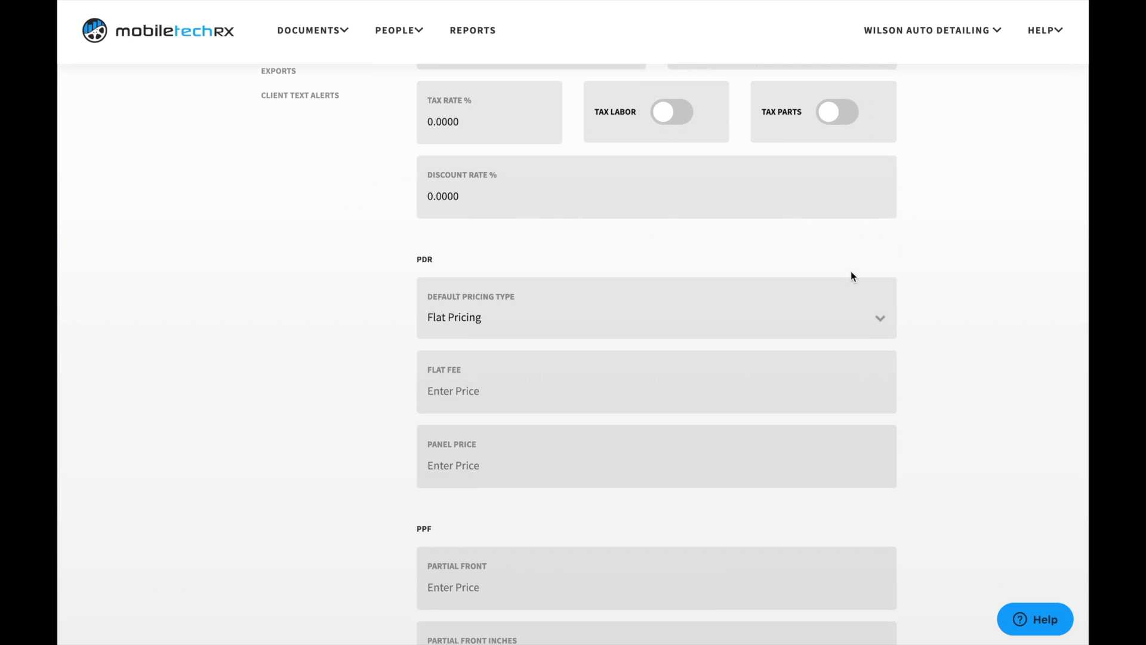
pyautogui.scroll(-2, 850, 271)
pyautogui.scroll(-2, 886, 235)
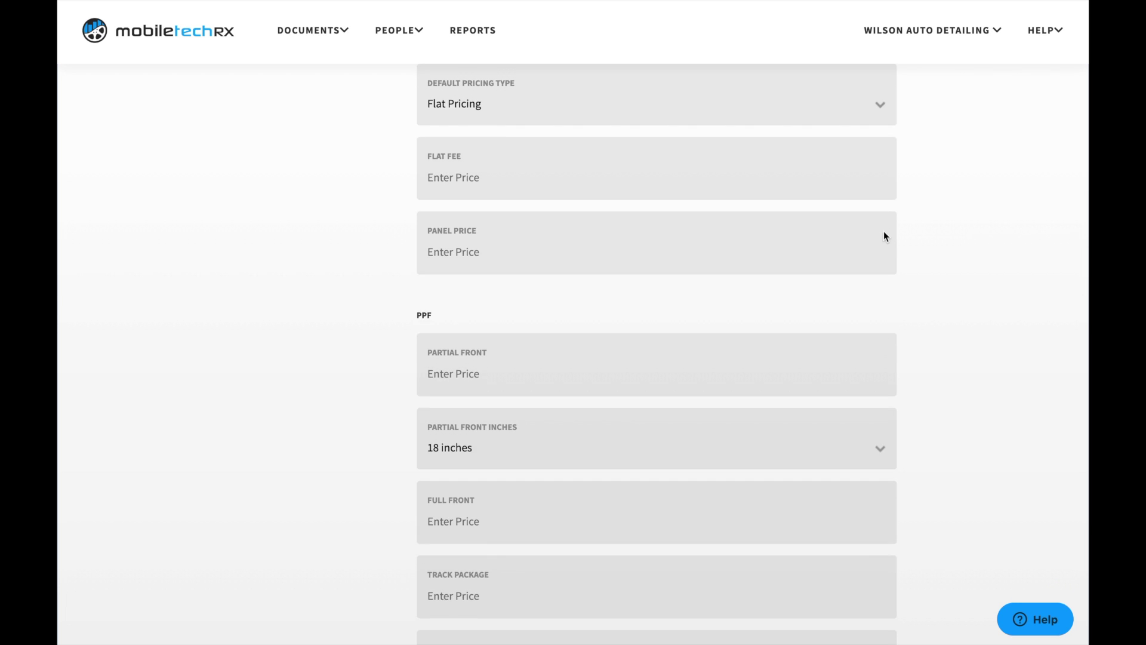
pyautogui.scroll(1, 883, 231)
pyautogui.click(399, 30)
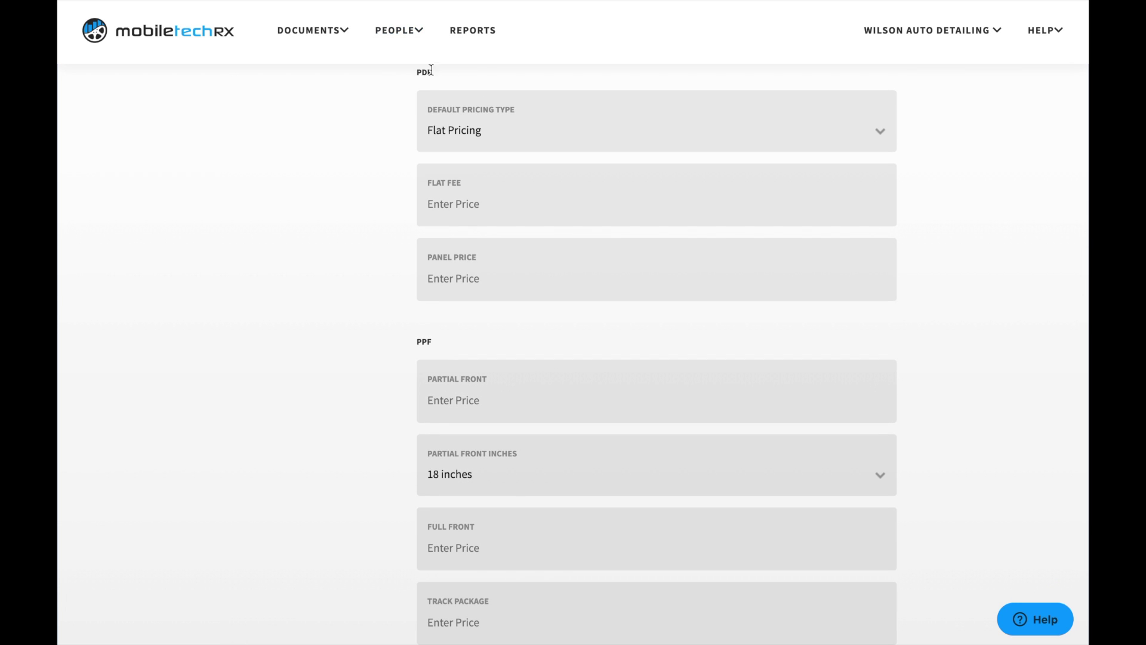
pyautogui.scroll(-10, 914, 265)
pyautogui.scroll(20, 915, 265)
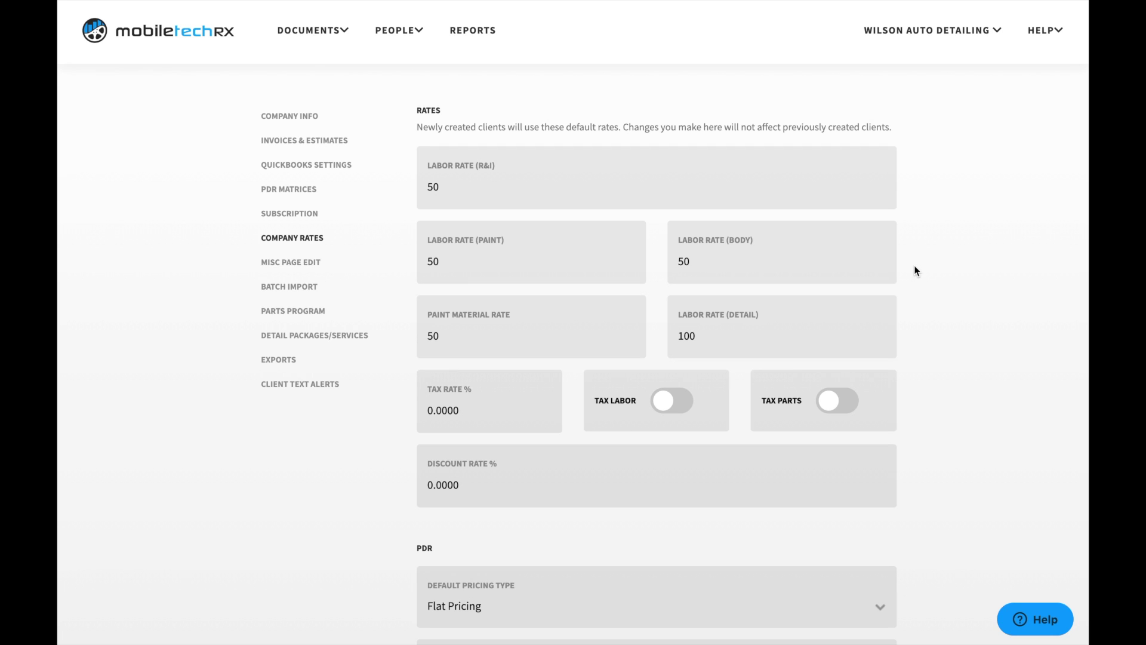
# Step: Scroll the misc items list past 'Gas fill up upon customer pickup' and add a blank item
pyautogui.click(313, 268)
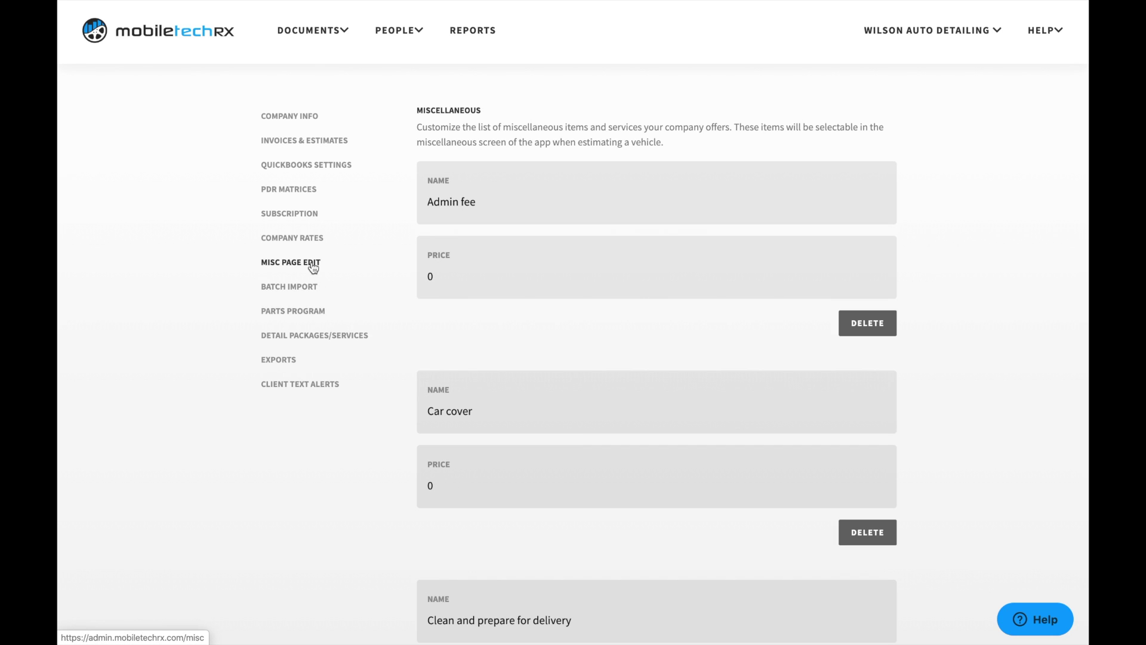
pyautogui.scroll(-8, 418, 287)
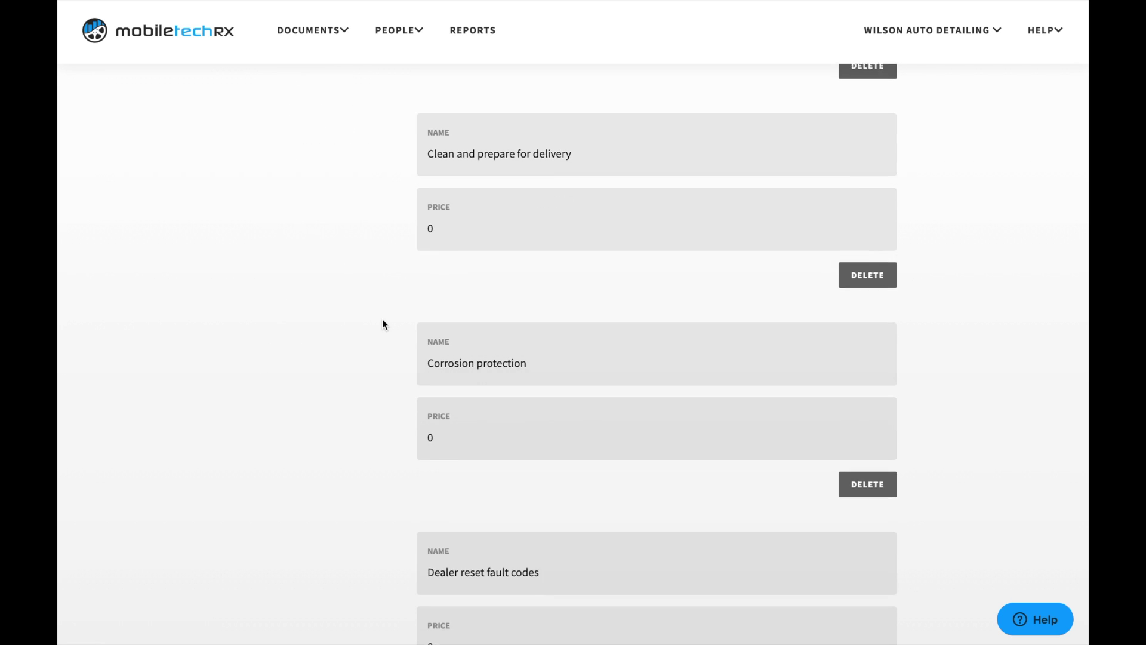
pyautogui.scroll(-12, 383, 319)
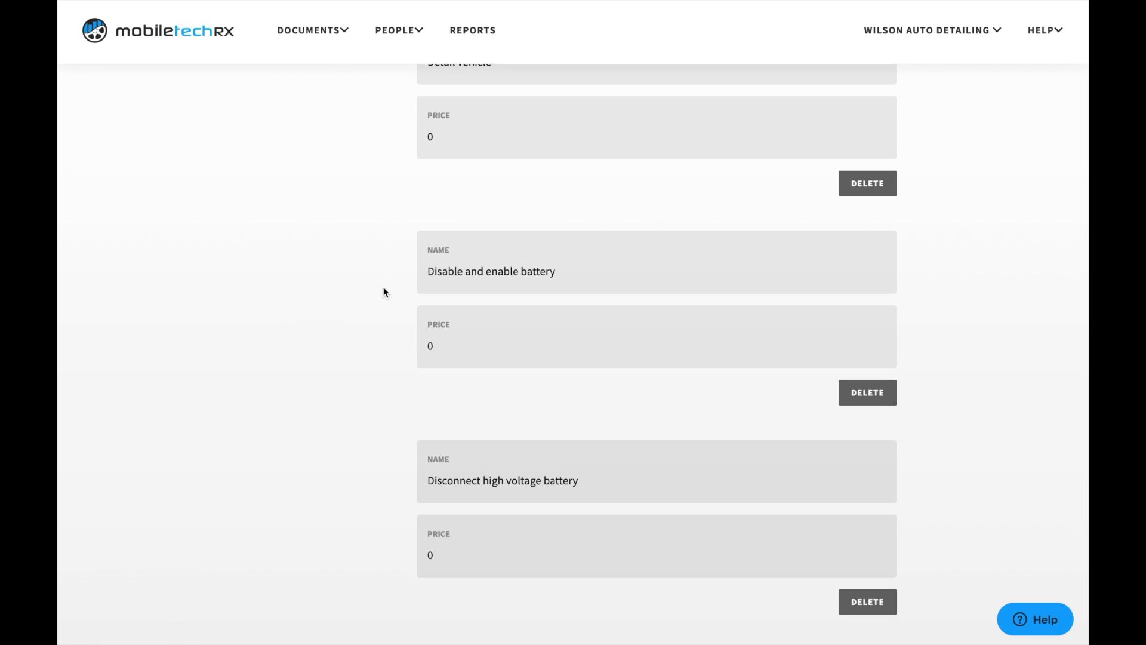
pyautogui.scroll(-12, 383, 287)
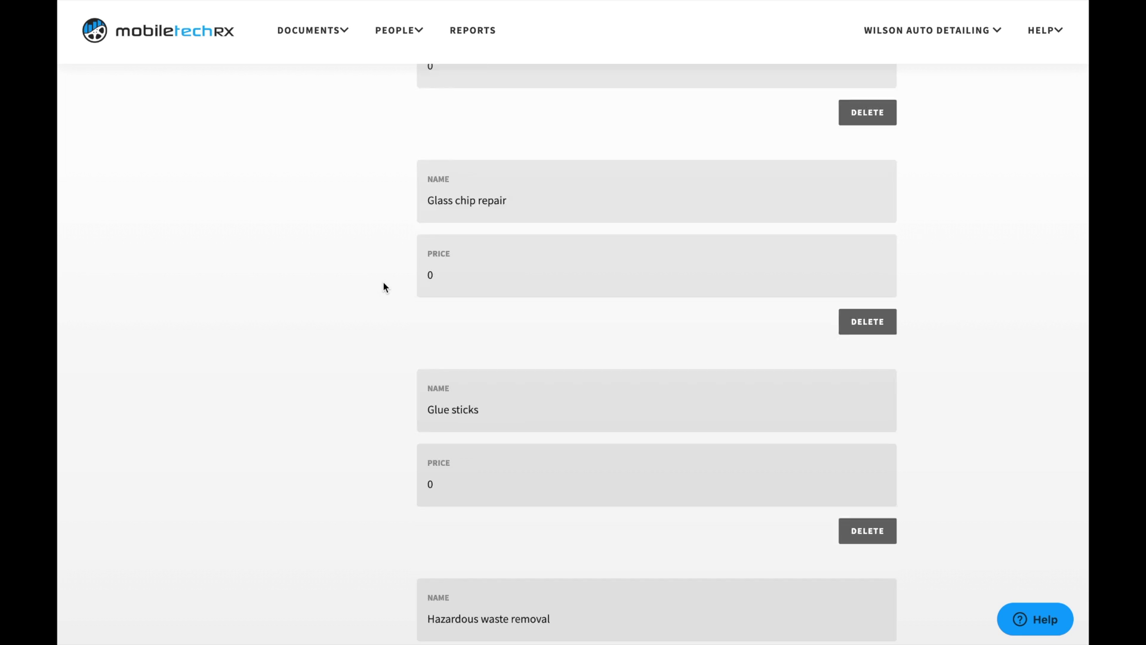
pyautogui.scroll(-6, 383, 287)
pyautogui.scroll(-6, 383, 284)
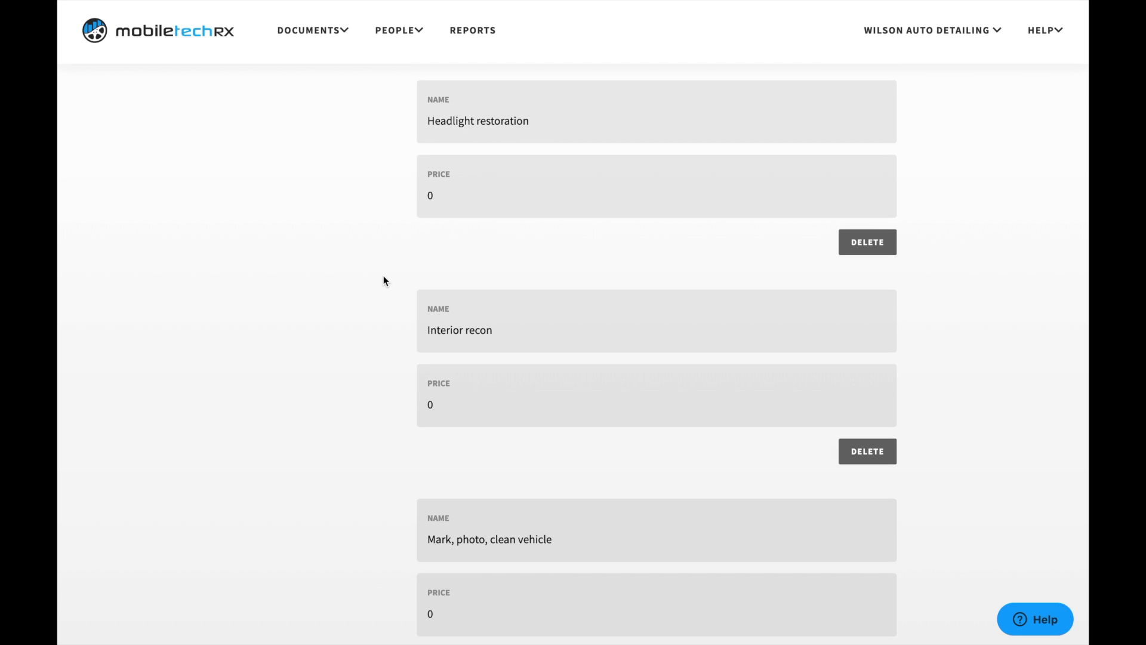
pyautogui.scroll(-6, 383, 277)
pyautogui.scroll(-12, 383, 269)
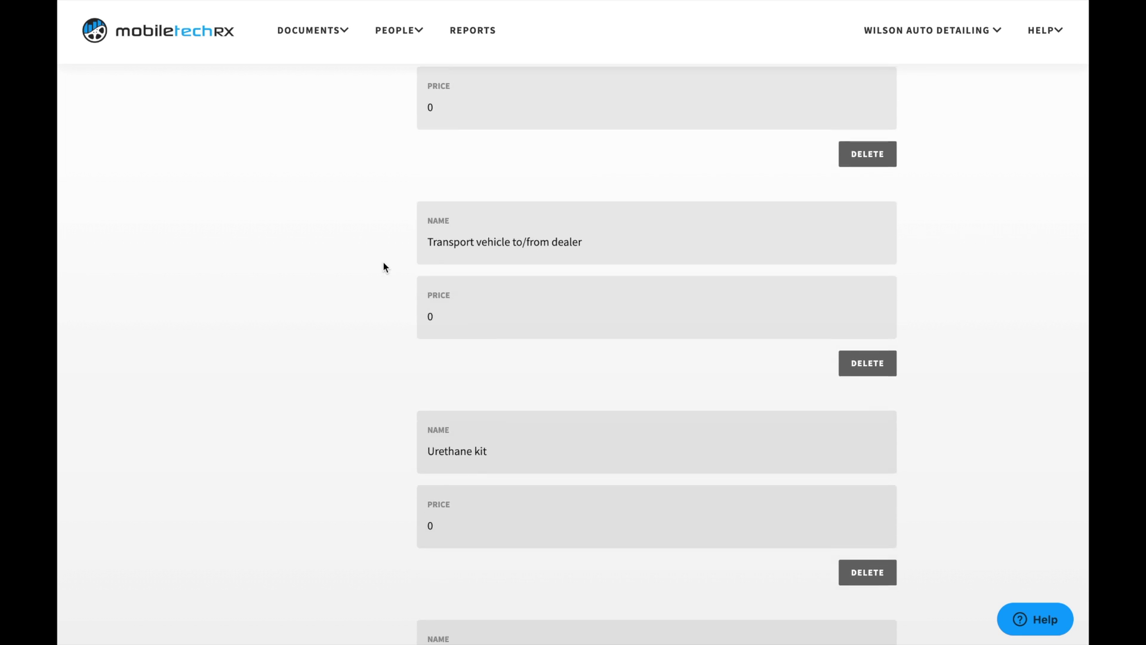
pyautogui.scroll(-8, 383, 256)
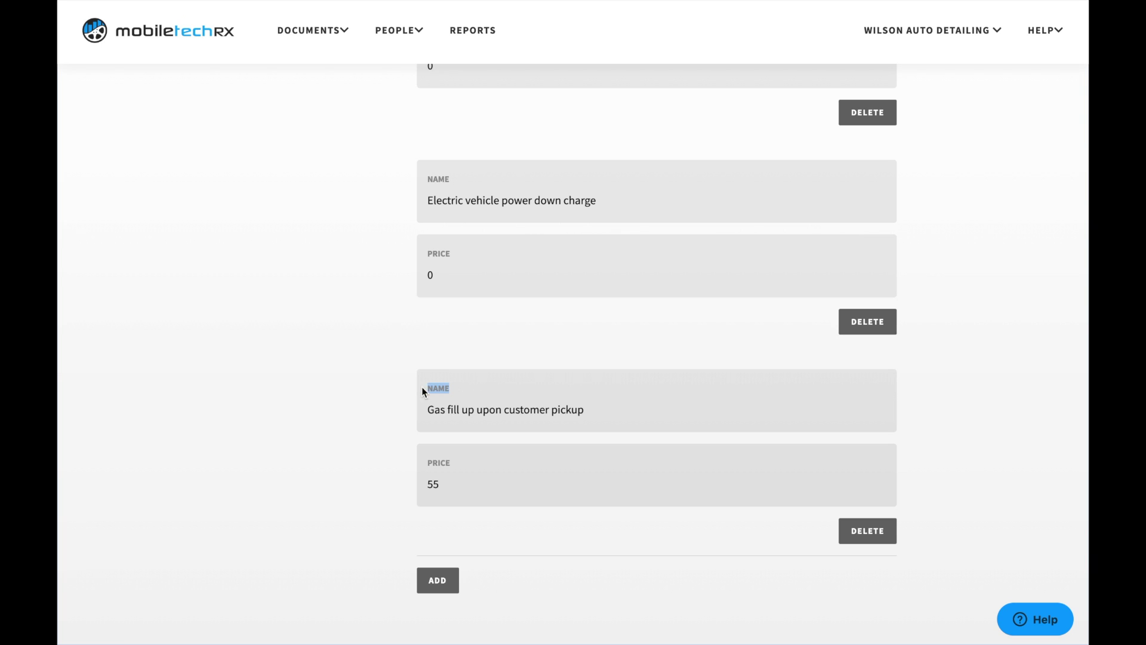
pyautogui.click(386, 394)
pyautogui.click(446, 584)
pyautogui.scroll(-3, 385, 506)
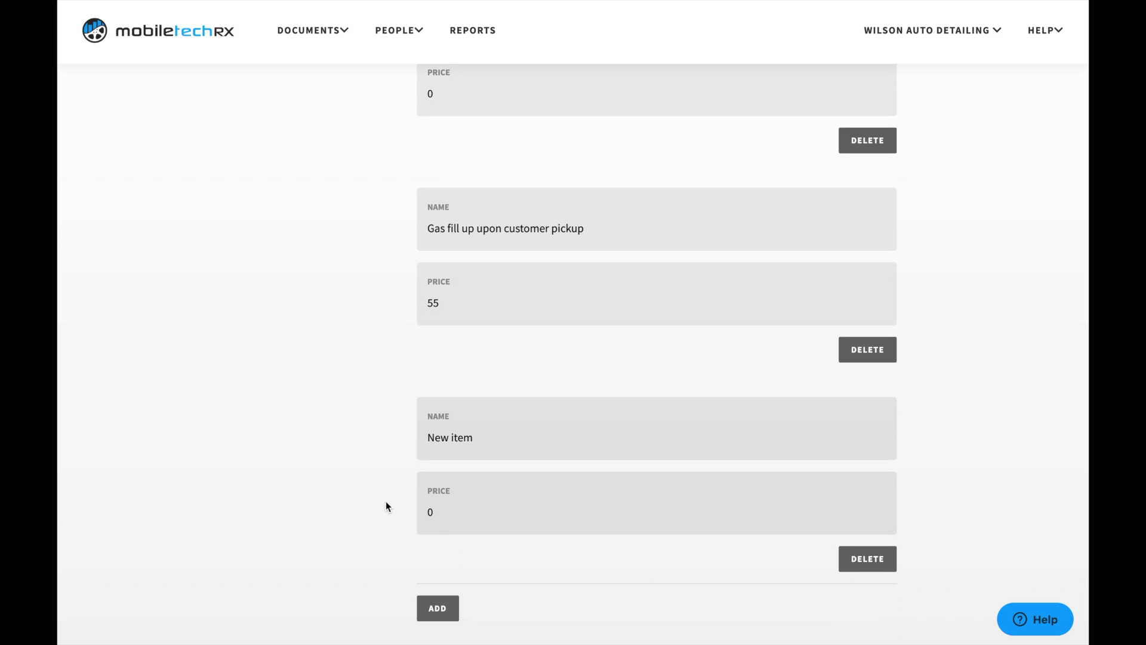
pyautogui.click(493, 409)
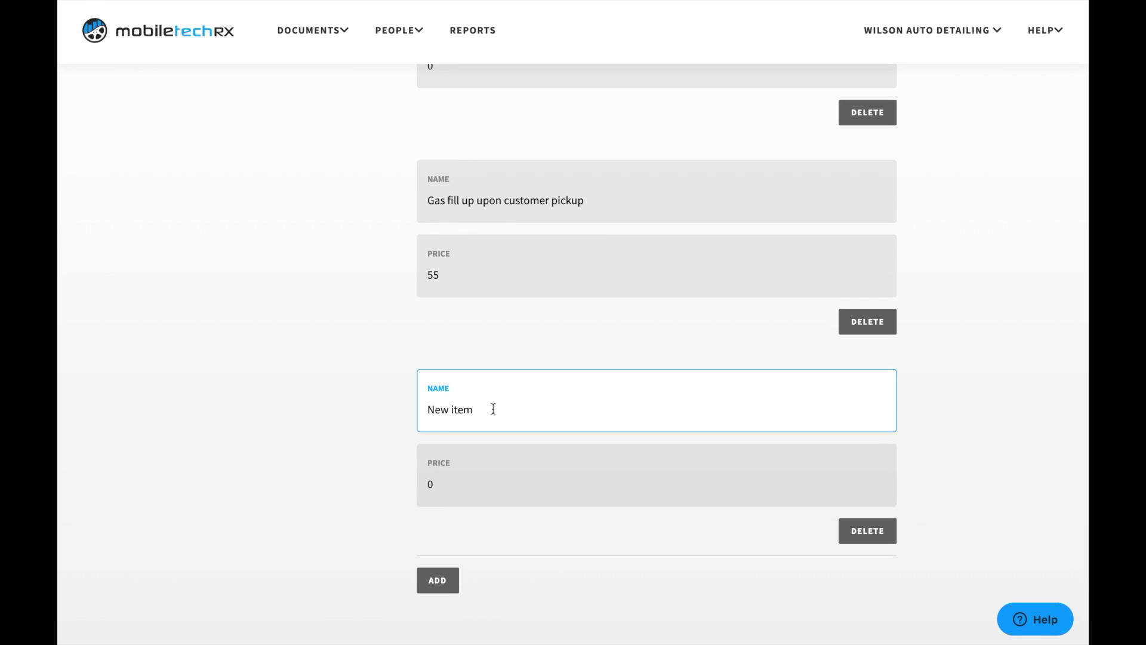
pyautogui.moveTo(478, 409); pyautogui.dragTo(421, 412)
pyautogui.write('Complimentary fabric protection ')
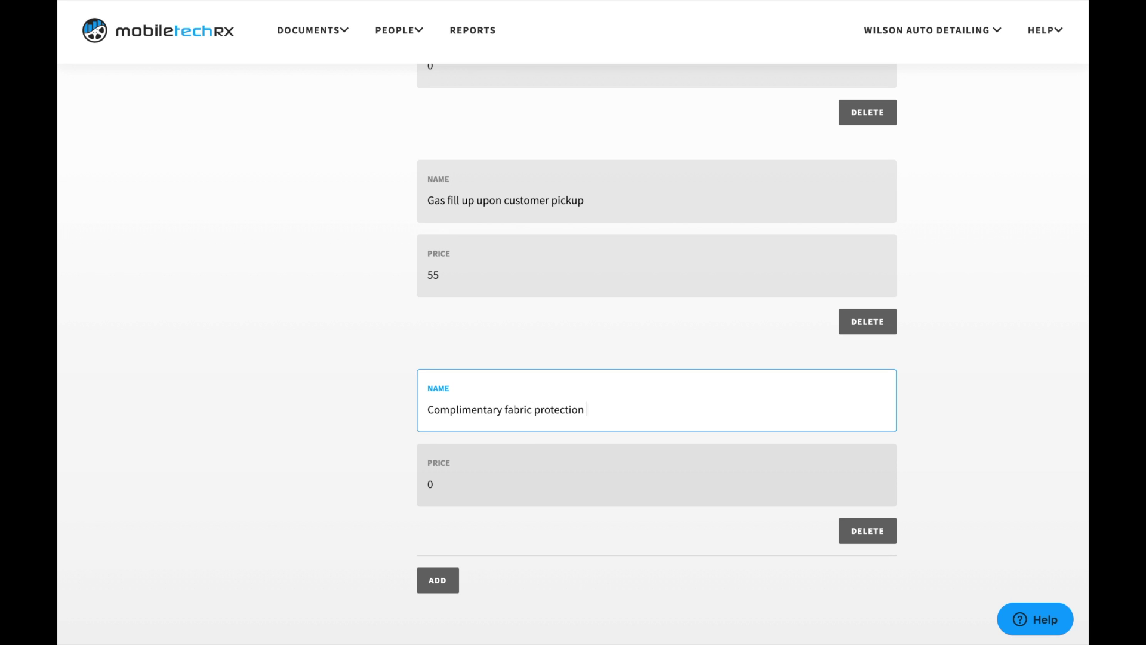
pyautogui.write('on hgh')
pyautogui.press('BackSpace')
pyautogui.press('BackSpace')
pyautogui.write('igher end vehicles')
pyautogui.click(432, 486)
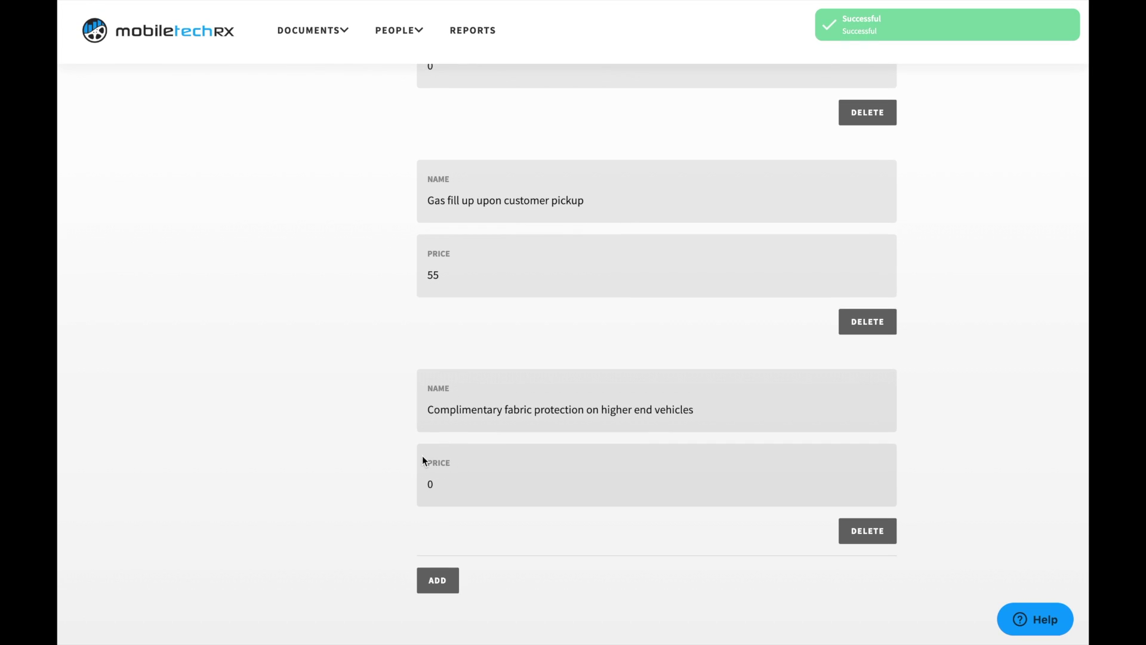
pyautogui.doubleClick(424, 458)
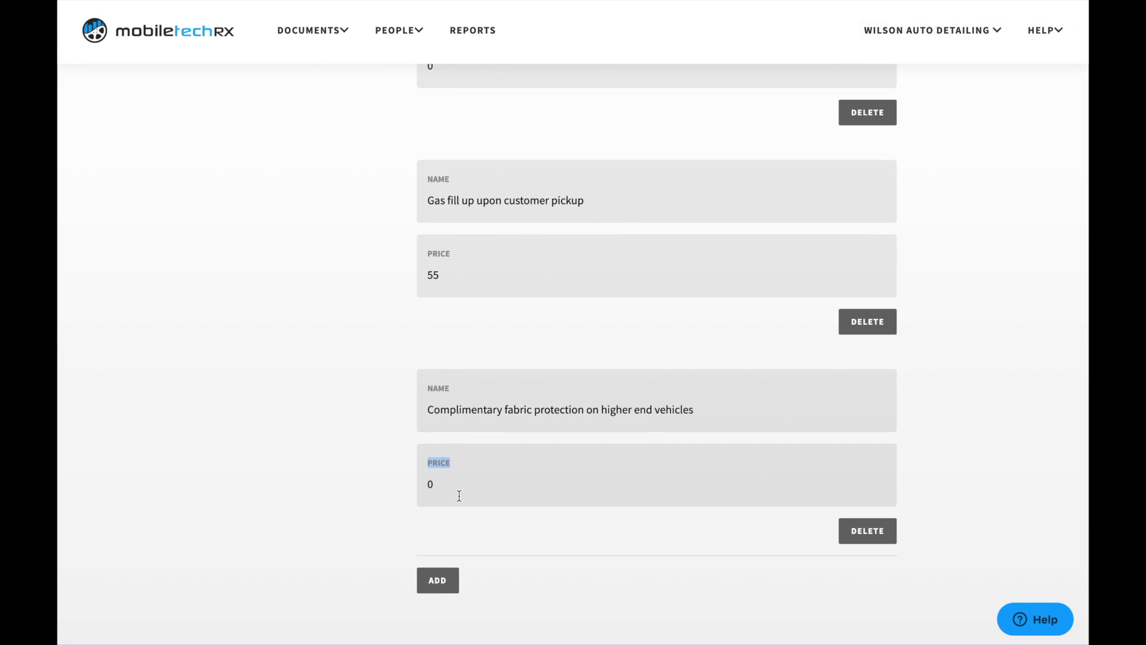
pyautogui.click(478, 459)
pyautogui.click(878, 536)
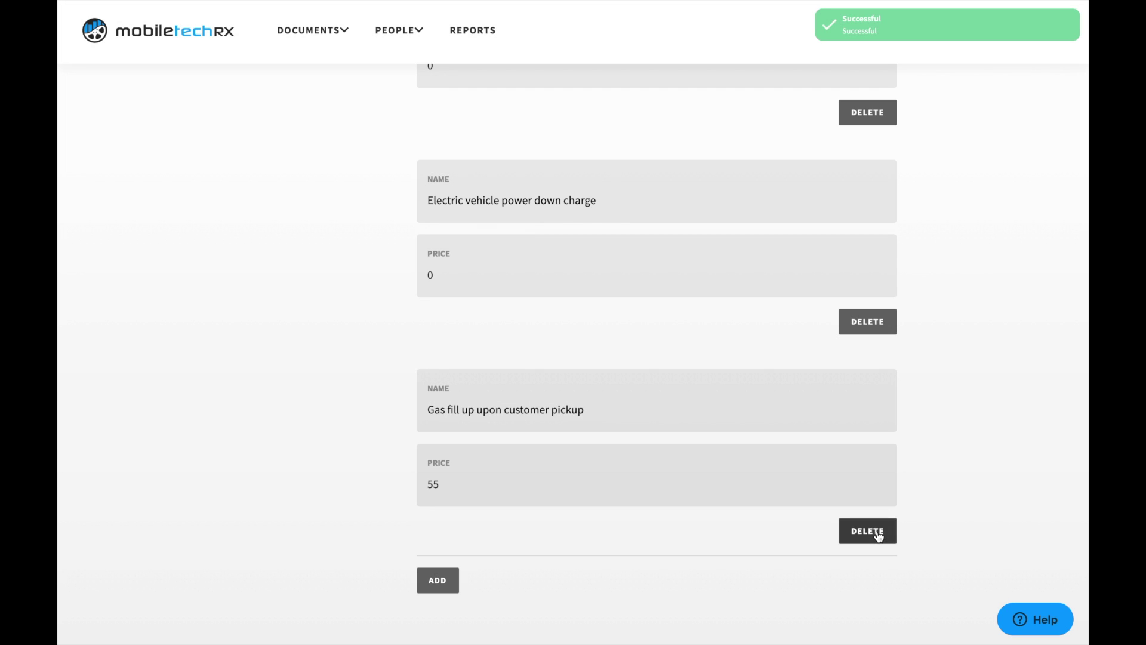
pyautogui.scroll(5, 790, 345)
pyautogui.scroll(20, 790, 345)
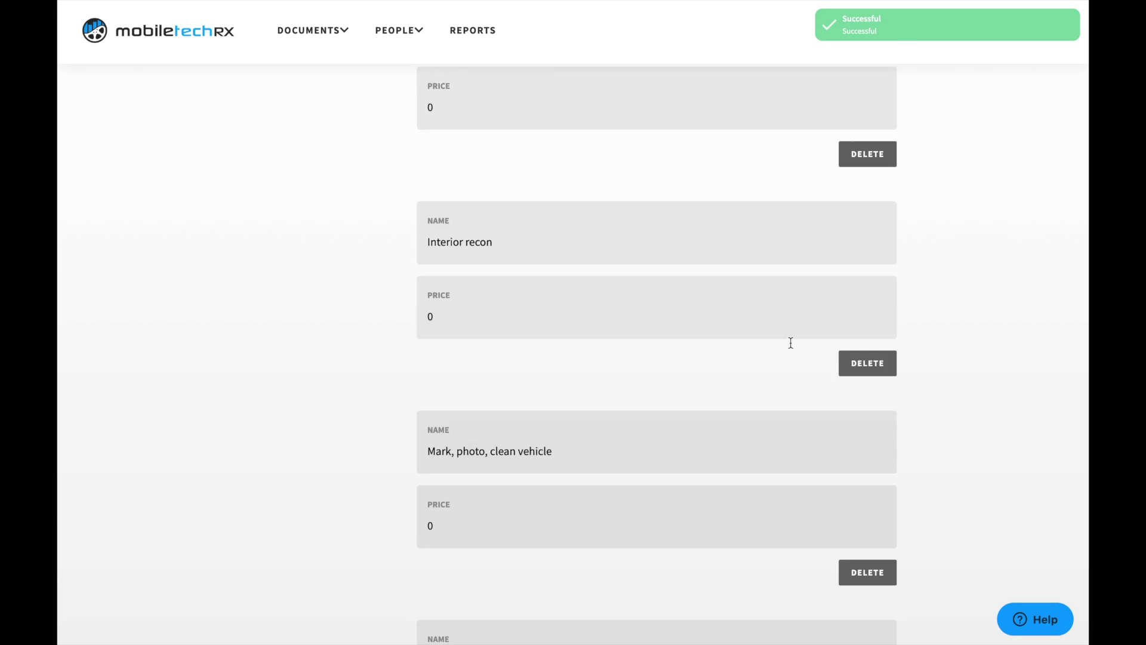
# Step: Browse the Level 1–3, Interior and Exterior Only packages, then start a new package
pyautogui.click(301, 335)
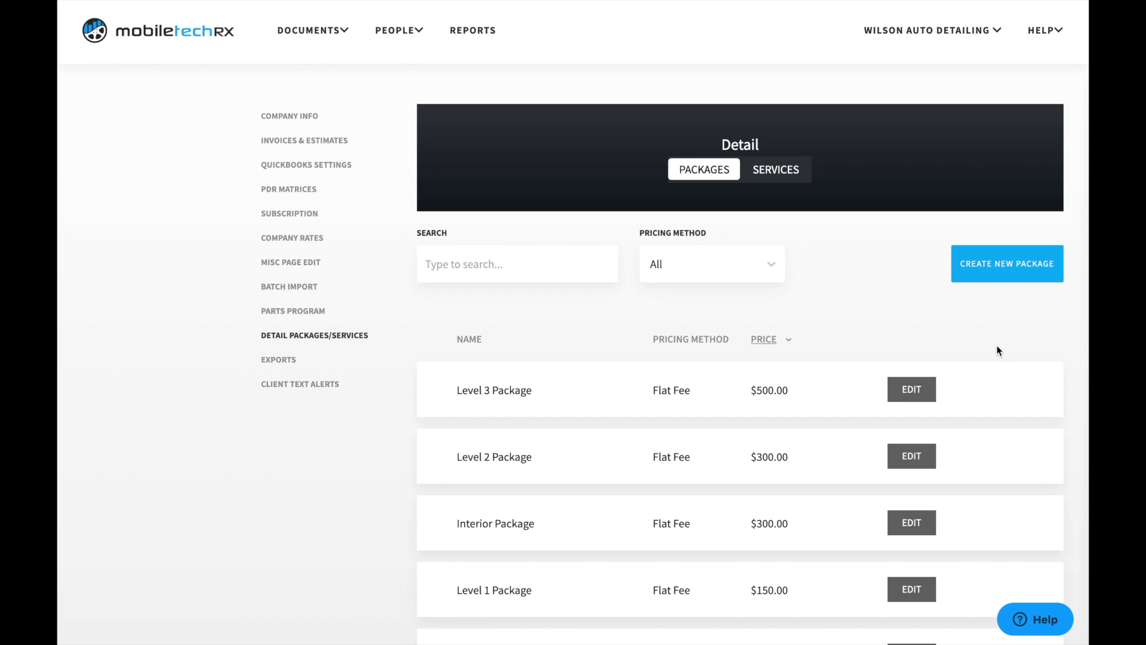
pyautogui.scroll(-1, 851, 310)
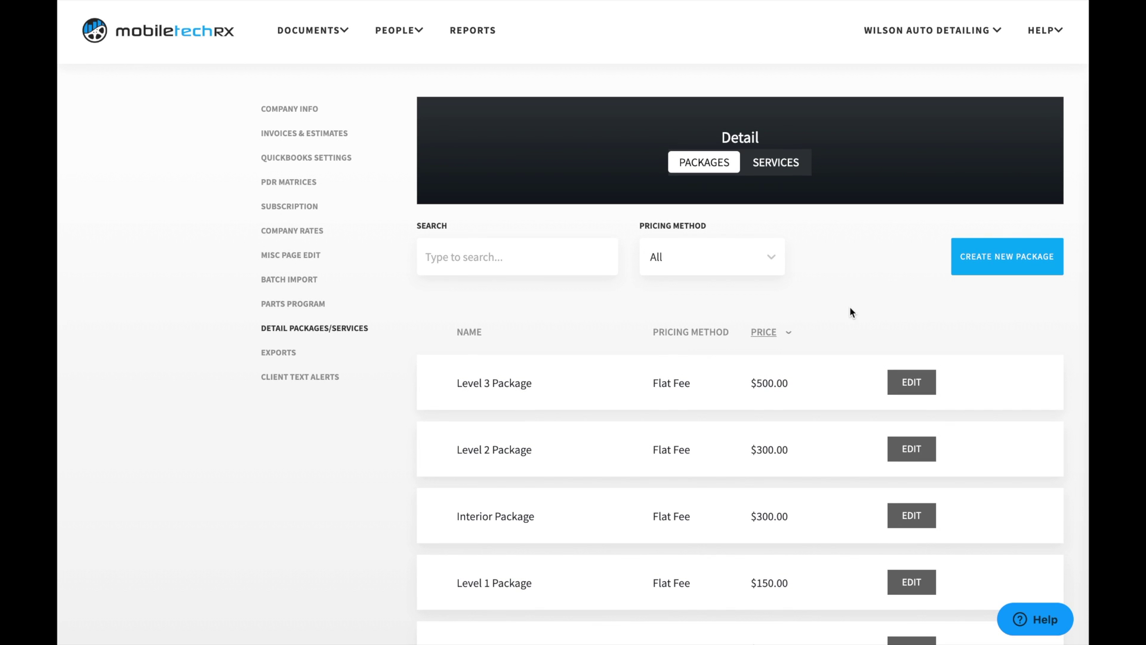
pyautogui.scroll(-3, 850, 312)
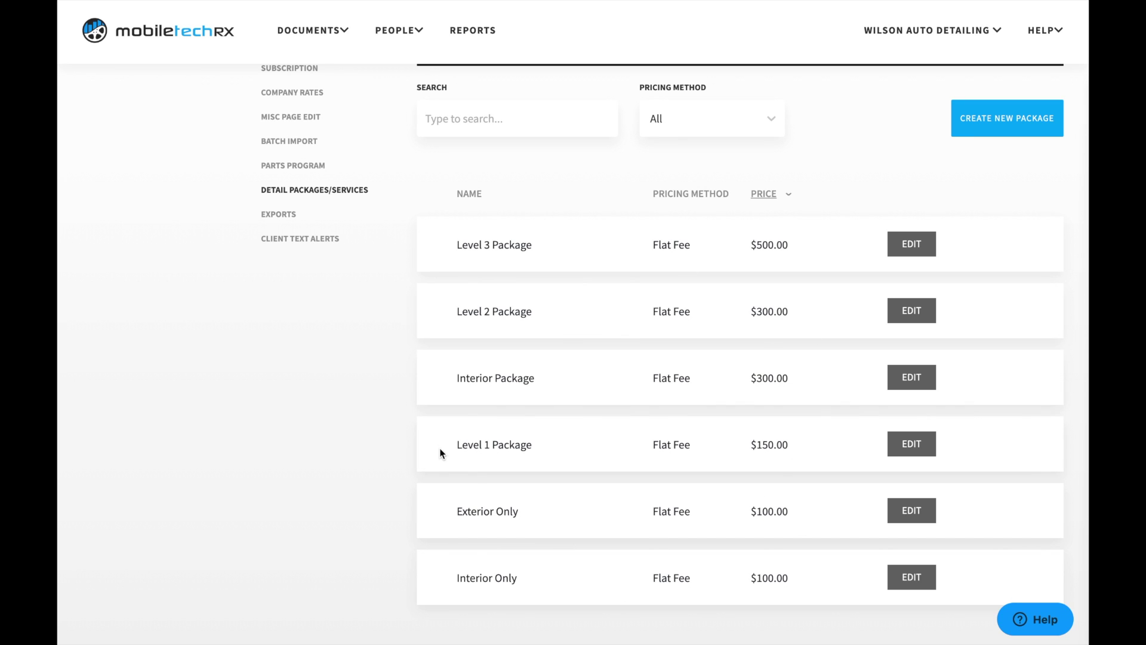
pyautogui.moveTo(440, 449); pyautogui.dragTo(440, 362)
pyautogui.click(425, 369)
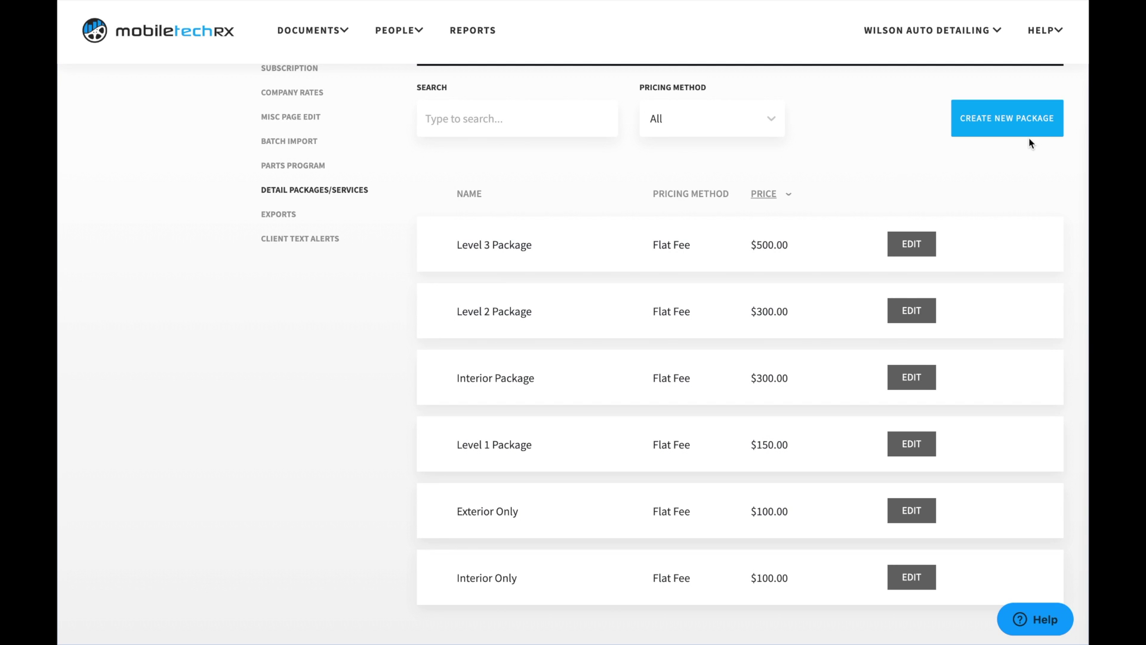
pyautogui.scroll(3, 1031, 143)
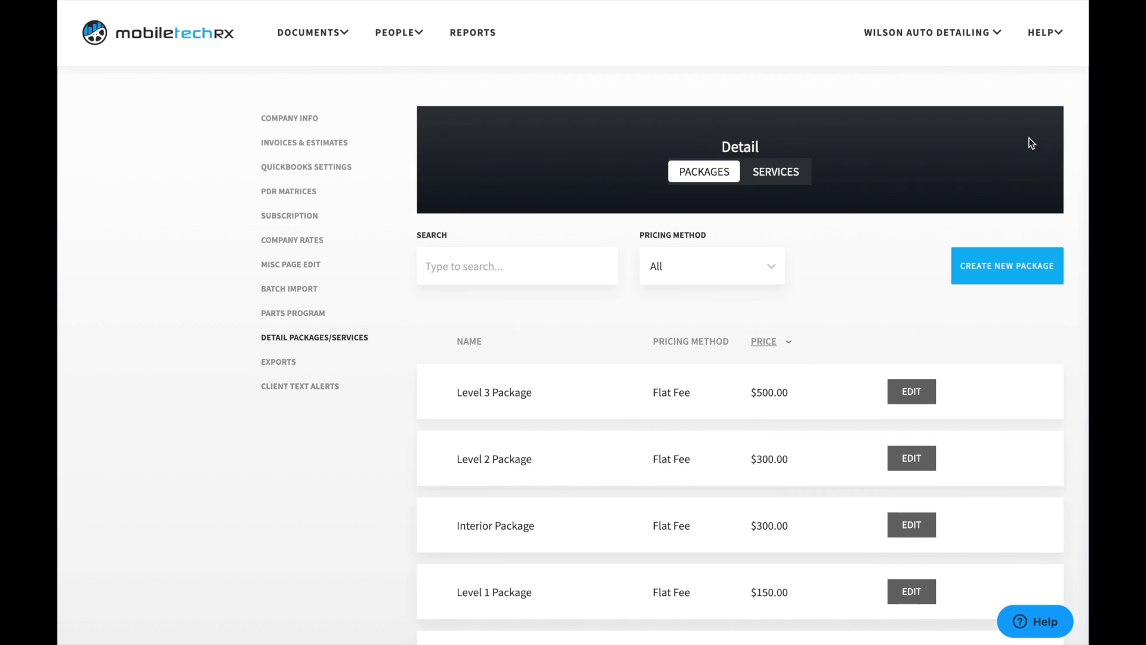
pyautogui.click(1013, 276)
# Step: Create 'Exterior Detail (Basic)' at a 100 flat fee, describing wash, clay bar, drying and tire dressing
pyautogui.click(782, 193)
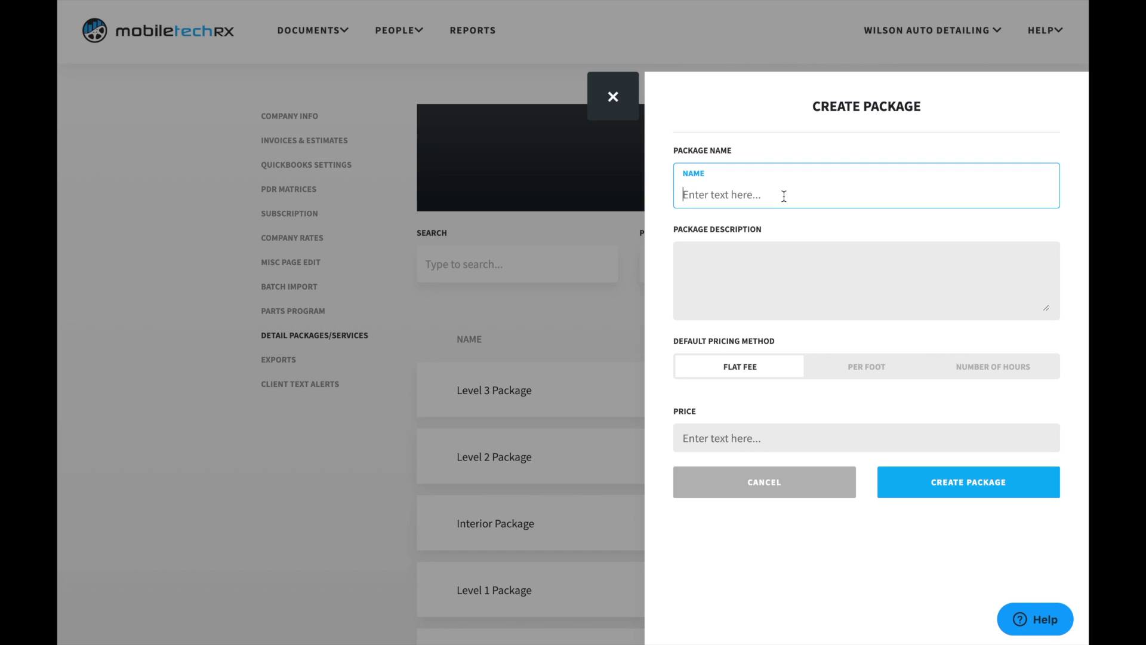
pyautogui.write('Exterior Detail (')
pyautogui.write('Basic')
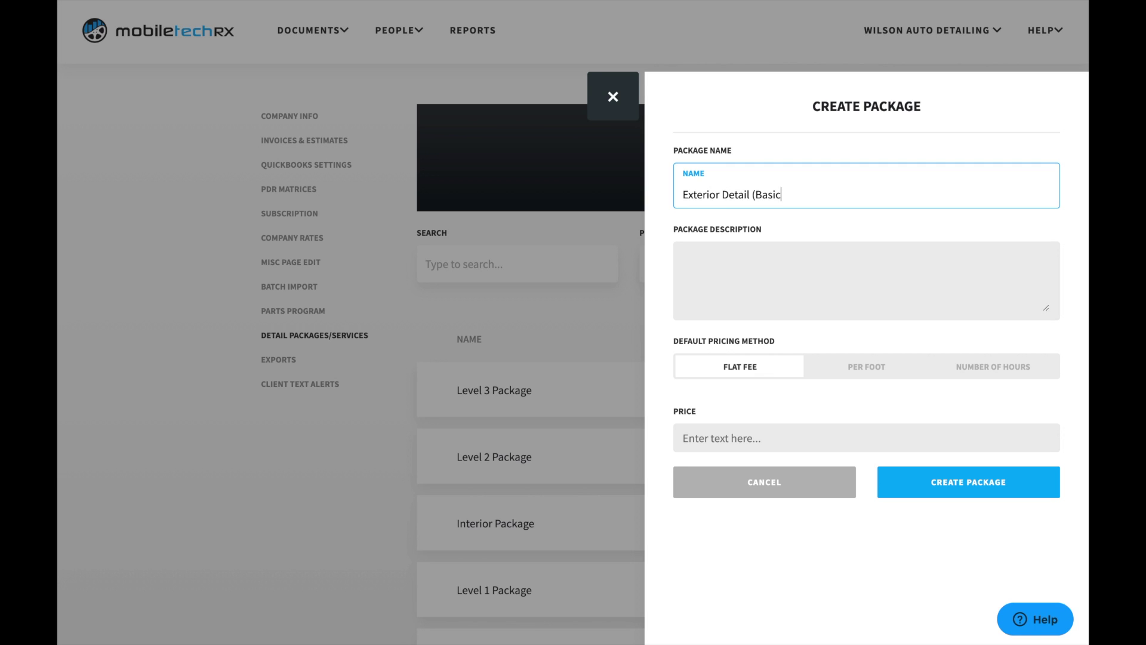
pyautogui.write(')')
pyautogui.click(775, 267)
pyautogui.write('-')
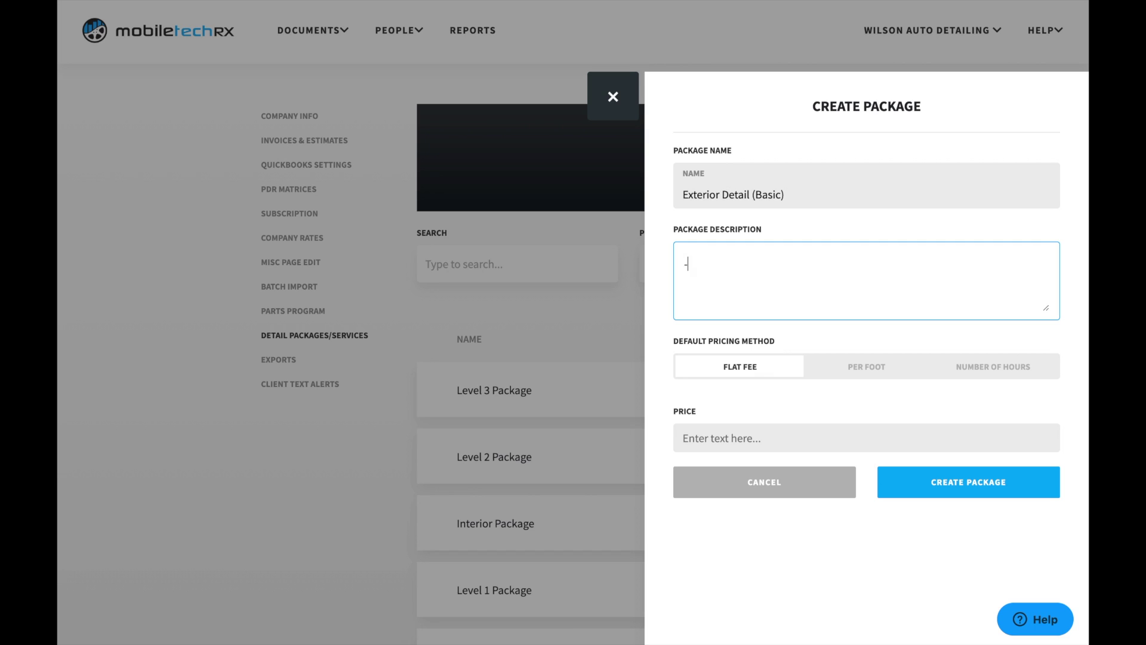
pyautogui.write('General wash and decon')
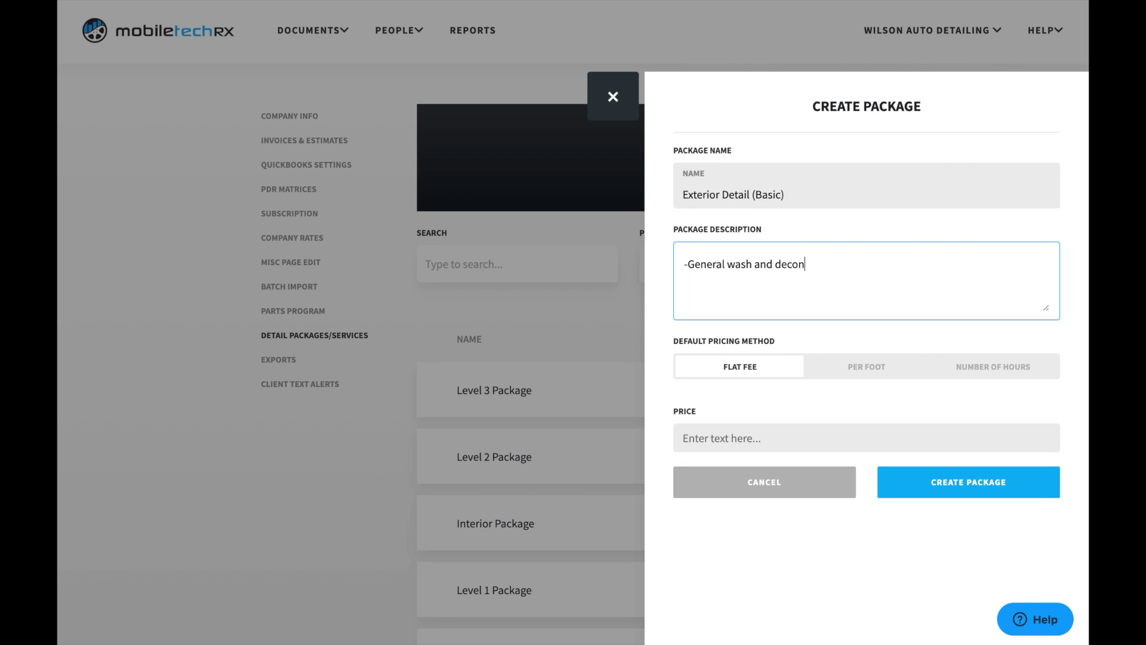
pyautogui.write(' with clay bar')
pyautogui.write('D')
pyautogui.write('ry with pl')
pyautogui.write('ush ')
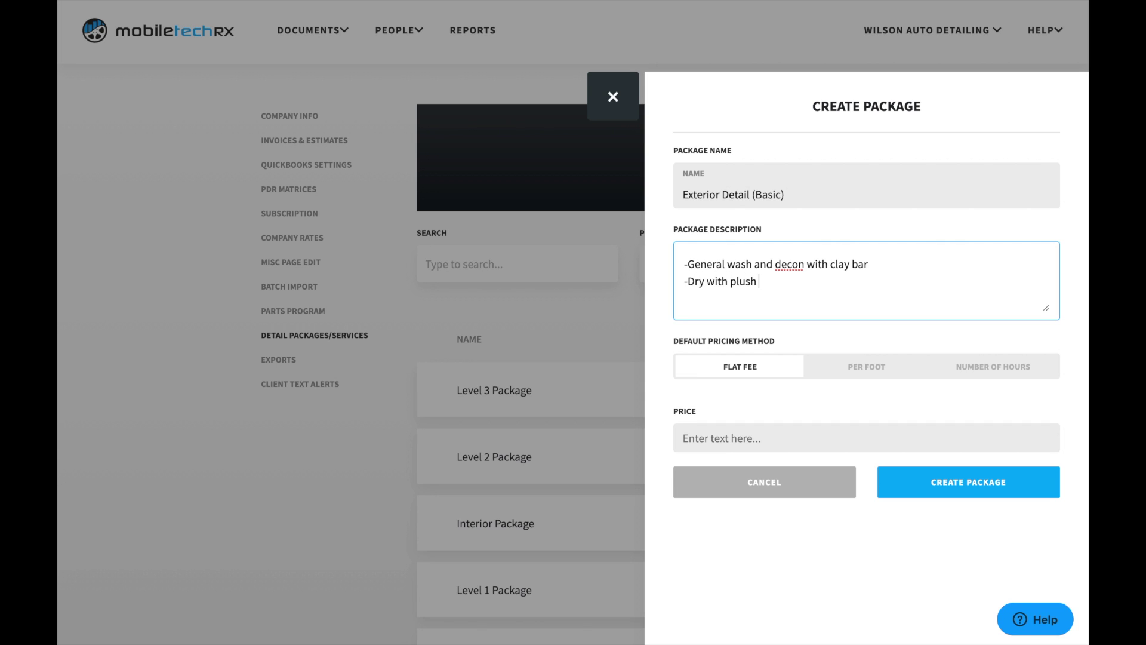
pyautogui.write('drying towel and ceramic d')
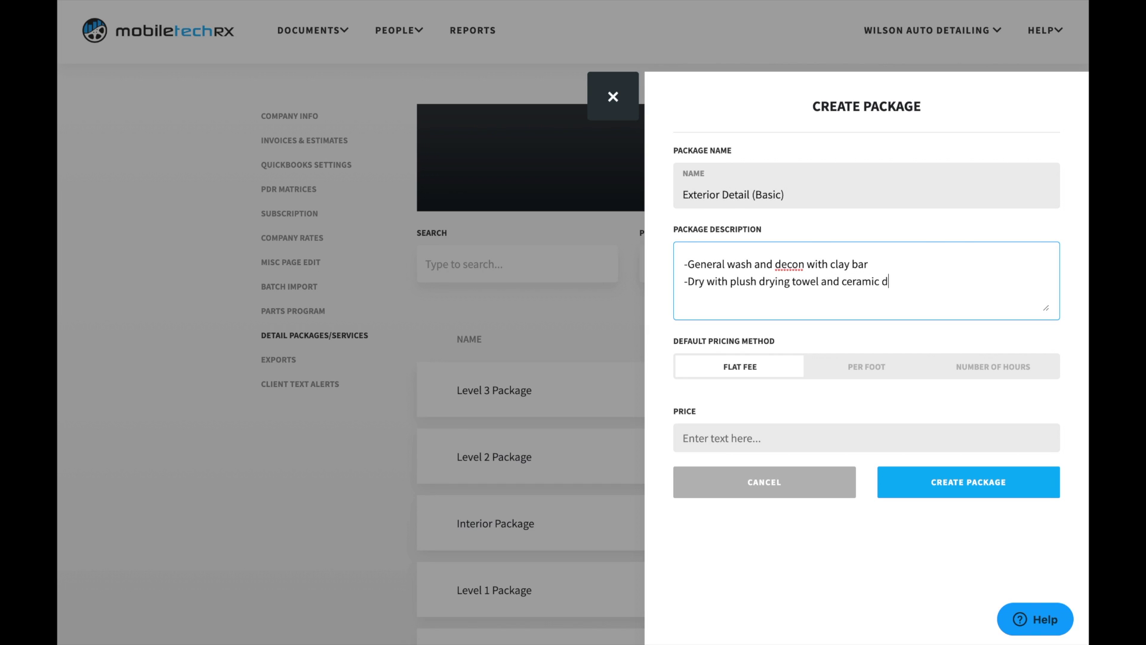
pyautogui.write('etail spray ')
pyautogui.write('Dress tires')
pyautogui.write('/wheel wells')
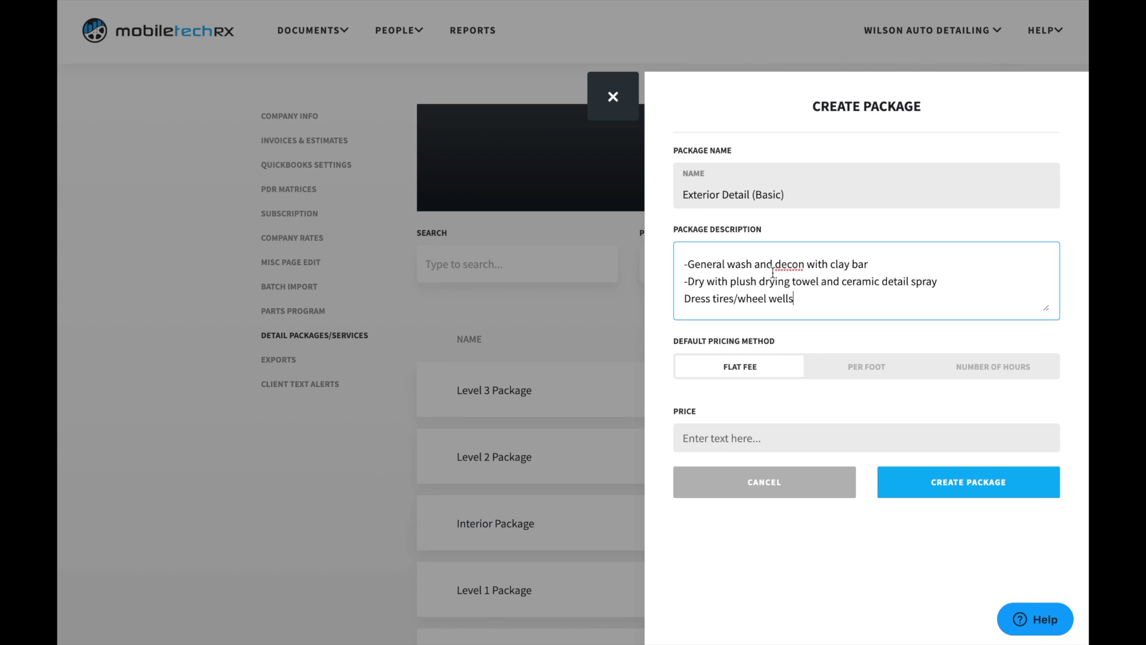
pyautogui.click(684, 298)
pyautogui.write('-')
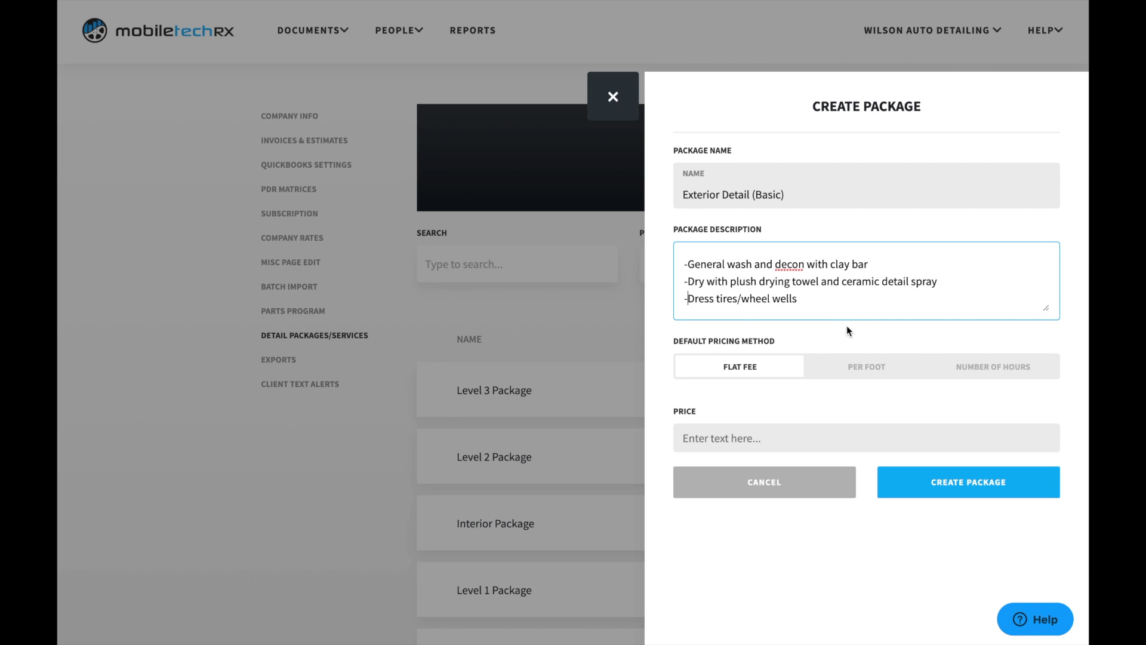
pyautogui.click(762, 371)
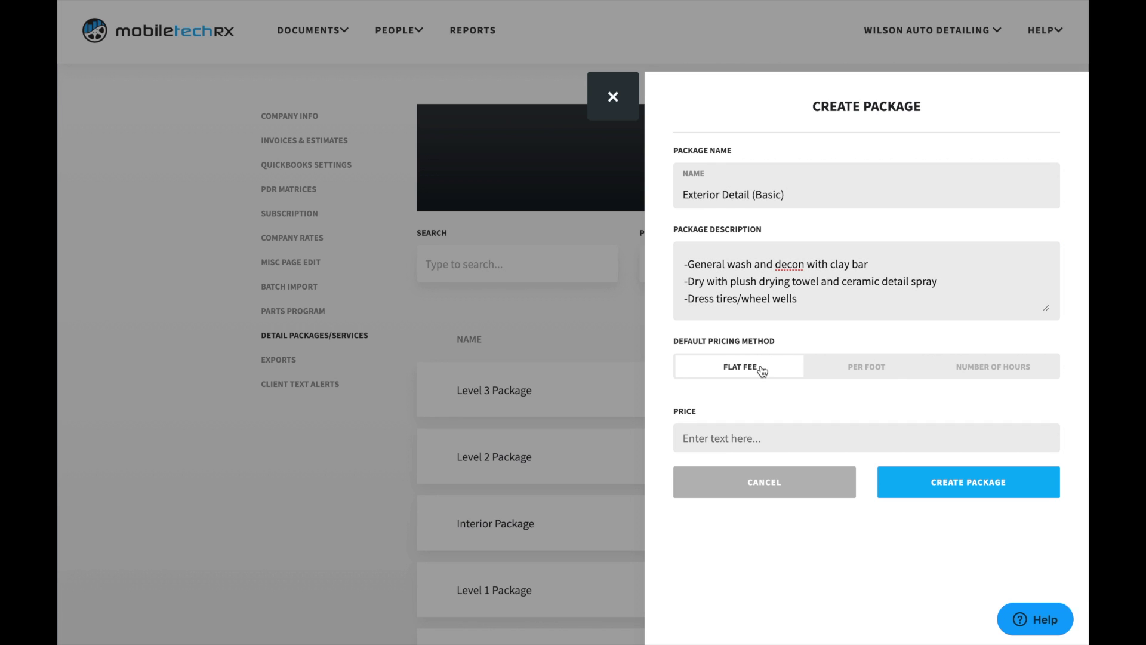
pyautogui.click(746, 440)
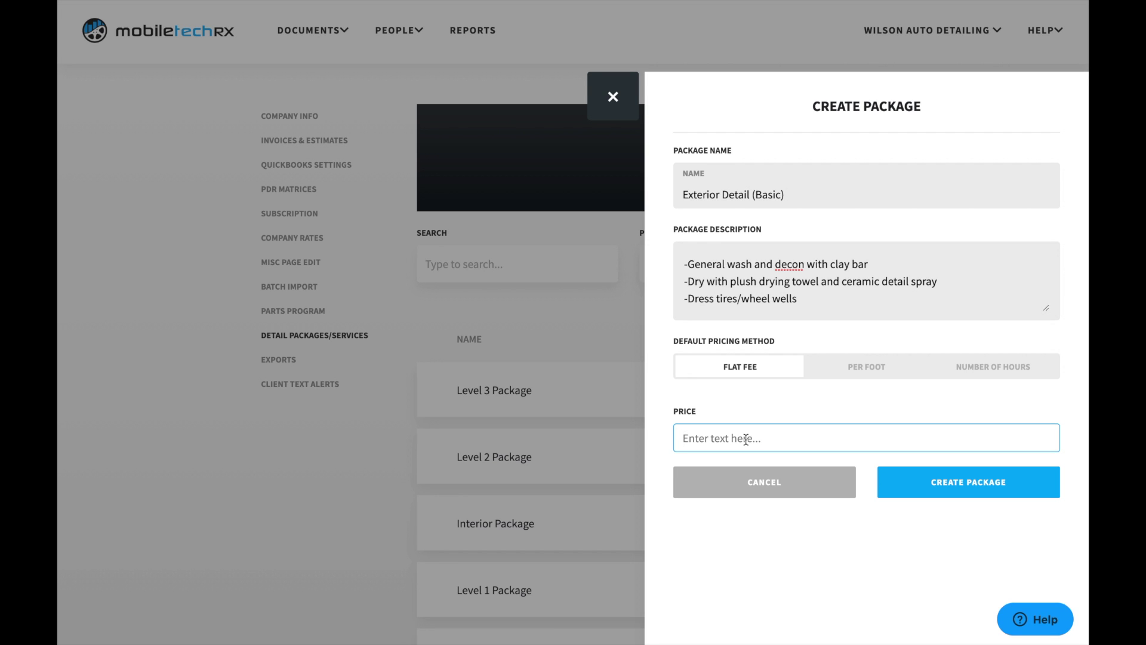
pyautogui.write('100')
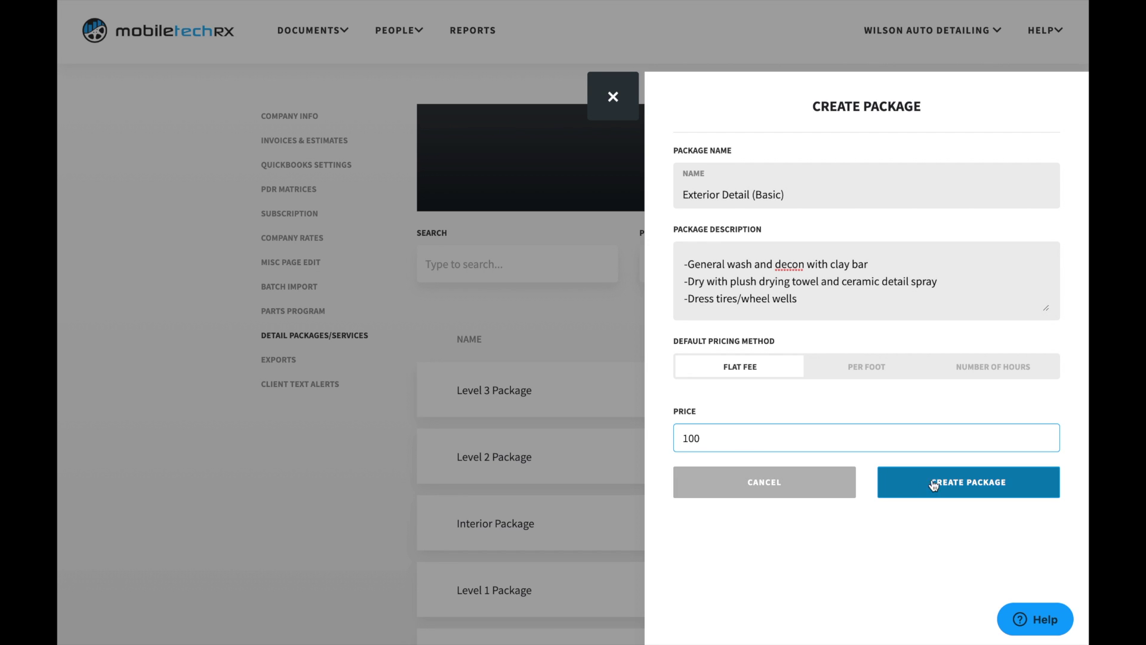
pyautogui.click(936, 482)
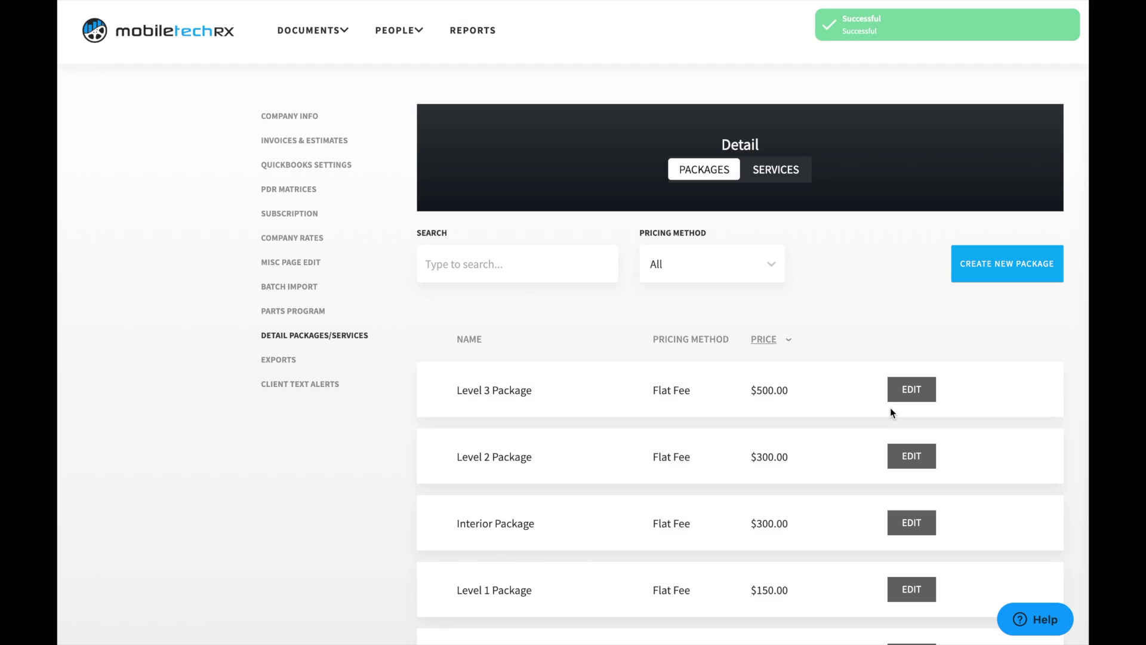
pyautogui.scroll(-3, 891, 408)
pyautogui.scroll(-1, 890, 407)
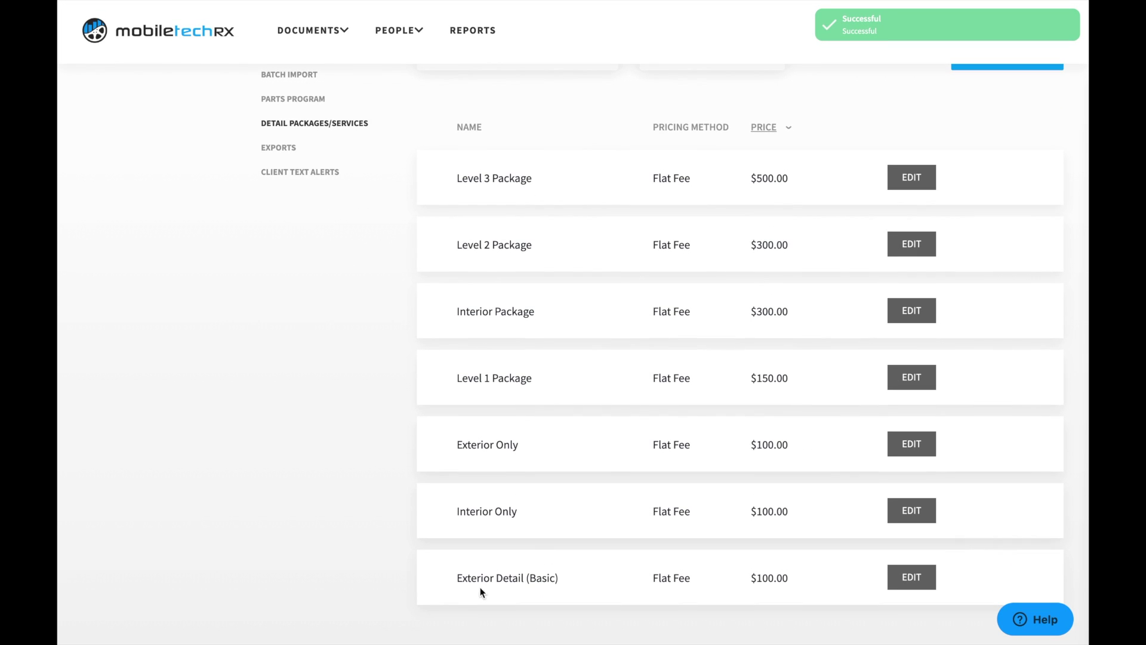
pyautogui.moveTo(410, 572); pyautogui.dragTo(439, 589)
pyautogui.tripleClick(446, 582)
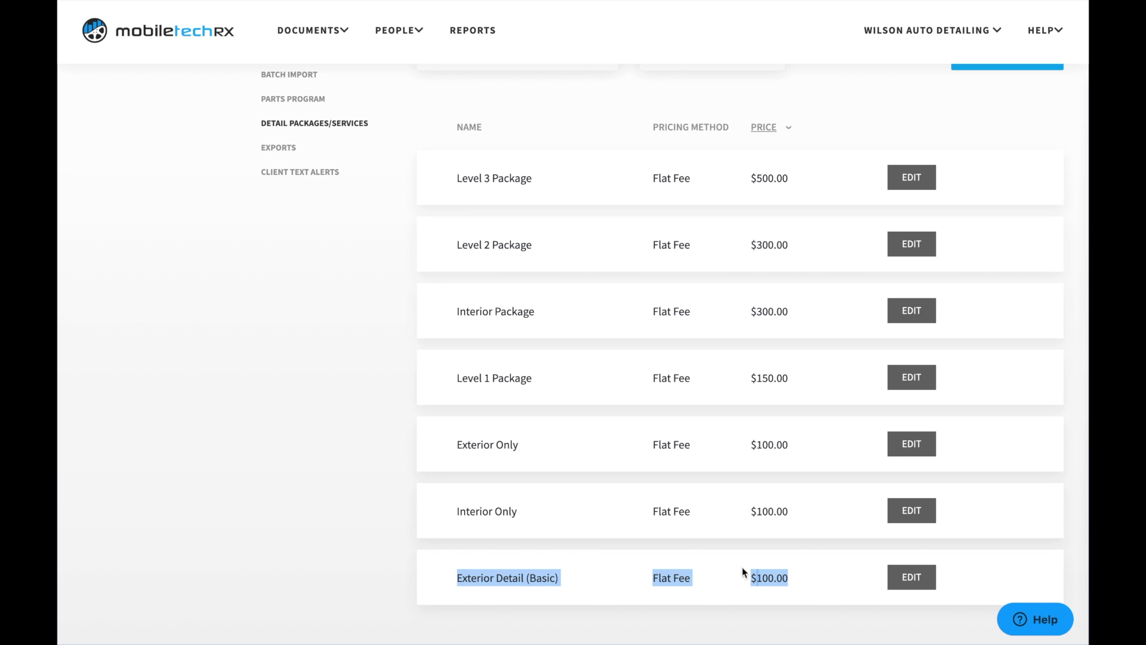
pyautogui.click(765, 603)
pyautogui.scroll(3, 760, 400)
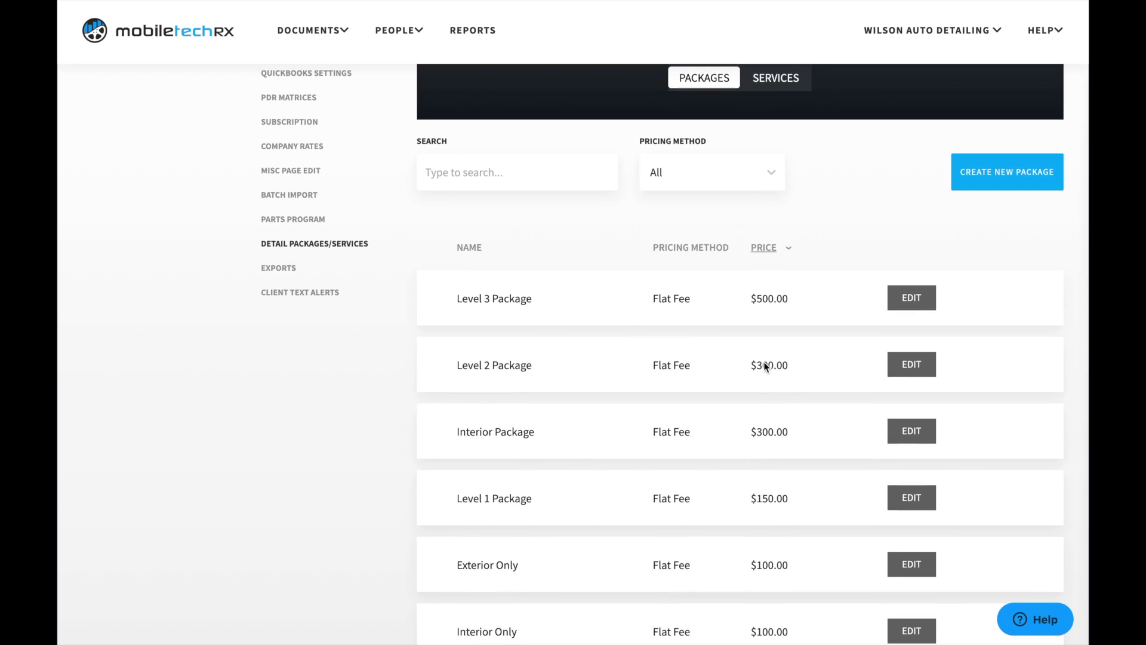
pyautogui.scroll(-3, 715, 588)
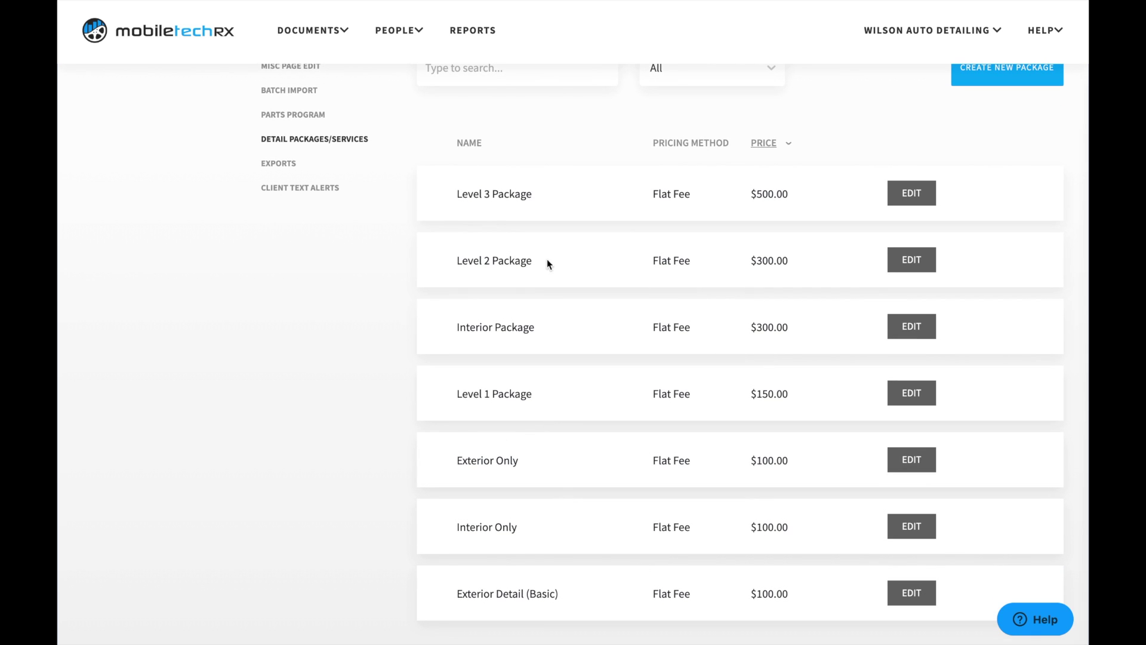
pyautogui.moveTo(435, 391); pyautogui.dragTo(454, 391)
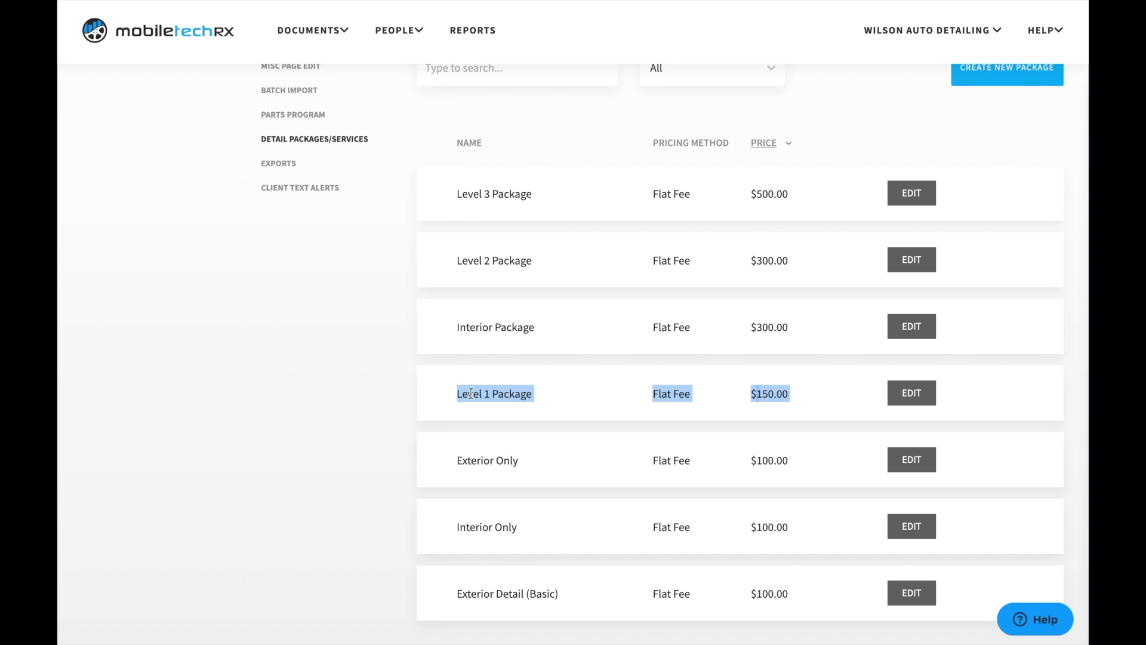
pyautogui.click(635, 392)
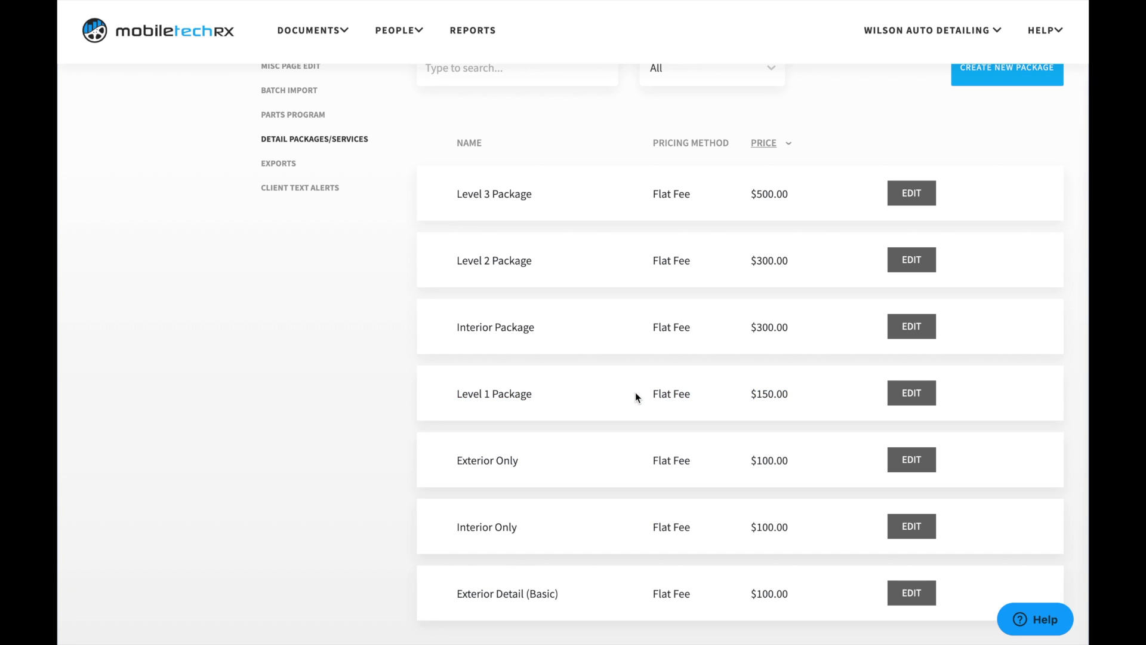
pyautogui.click(918, 398)
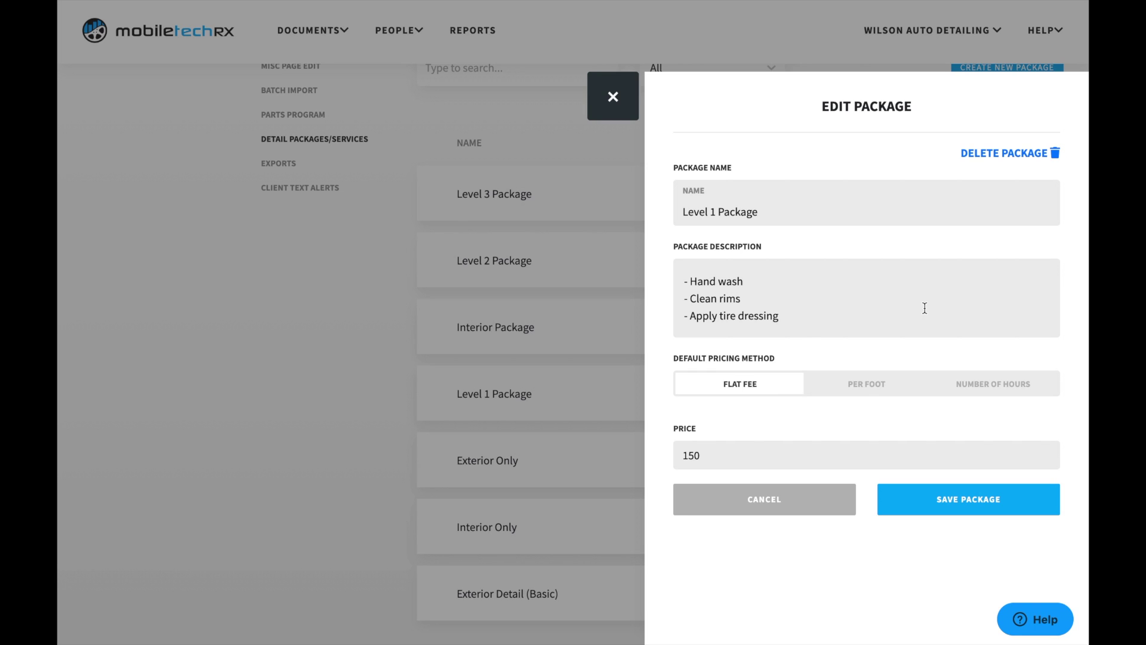
pyautogui.scroll(-2, 925, 308)
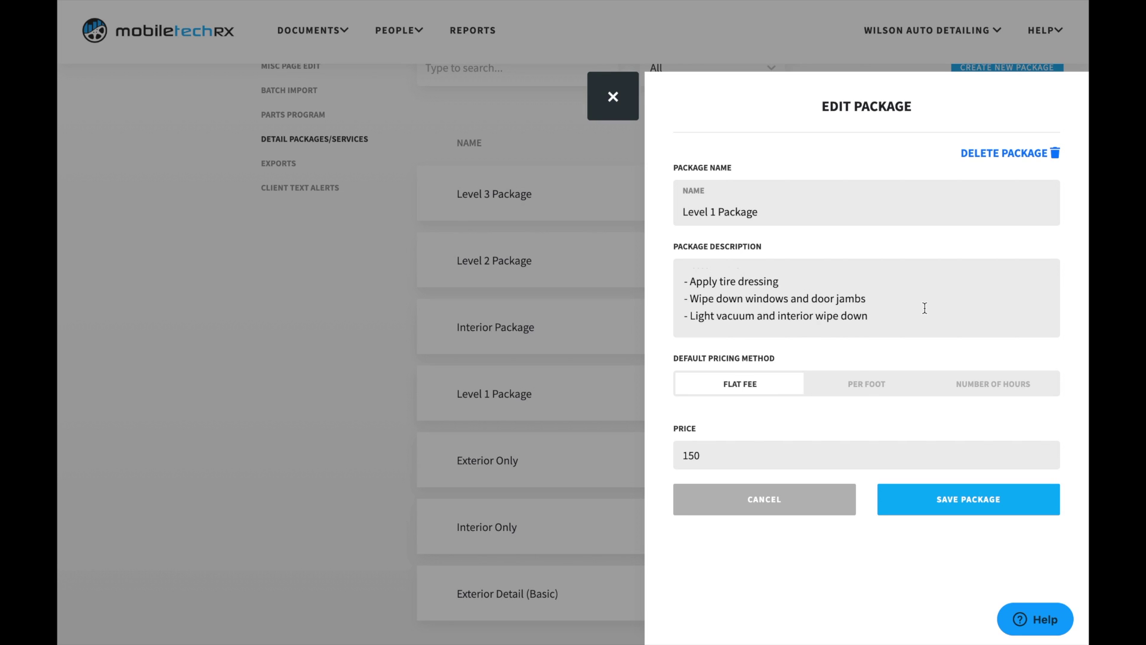
pyautogui.scroll(2, 925, 308)
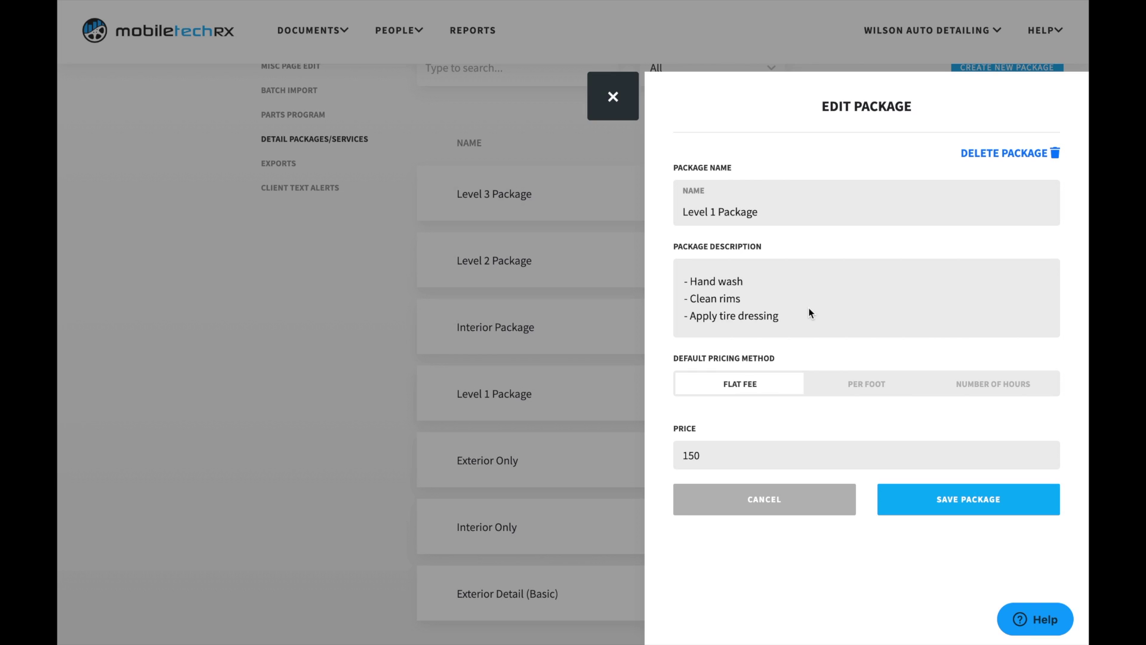
pyautogui.scroll(-2, 801, 284)
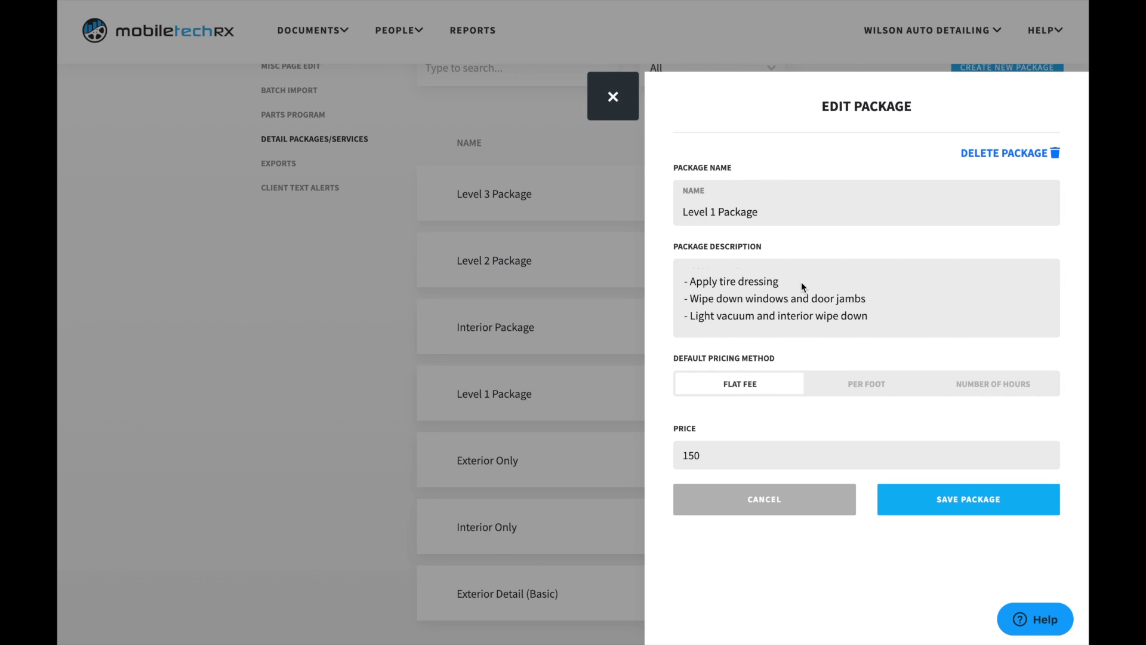
pyautogui.scroll(2, 802, 287)
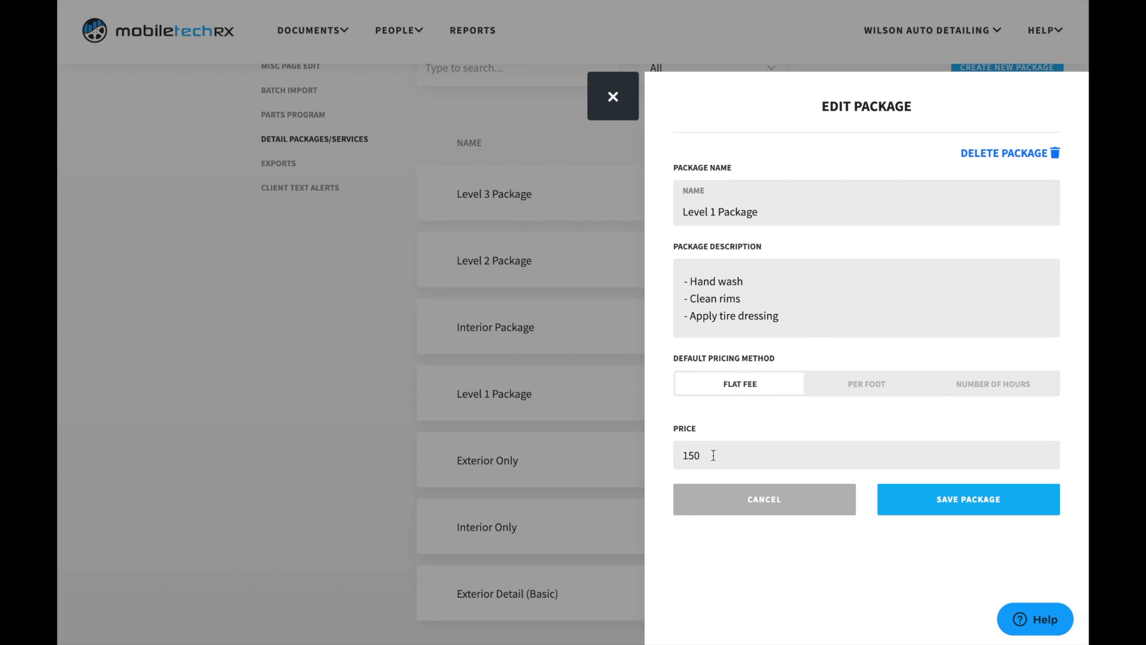
pyautogui.moveTo(711, 453); pyautogui.dragTo(672, 455)
pyautogui.click(703, 432)
pyautogui.click(770, 208)
pyautogui.moveTo(769, 209); pyautogui.dragTo(668, 213)
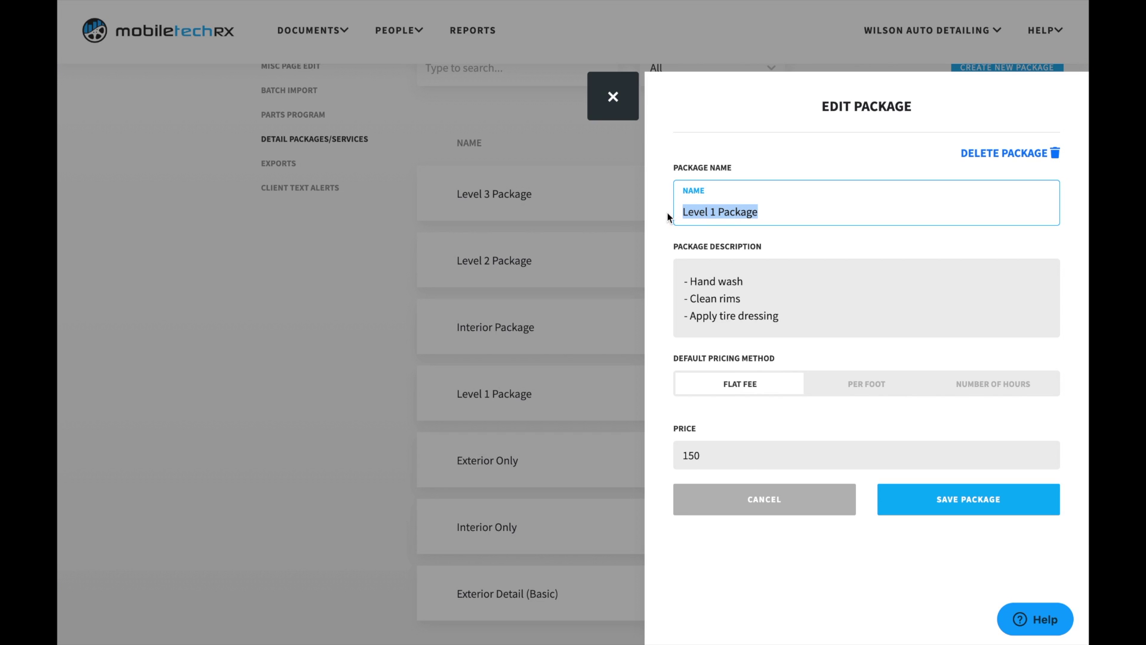
pyautogui.click(668, 212)
pyautogui.click(934, 495)
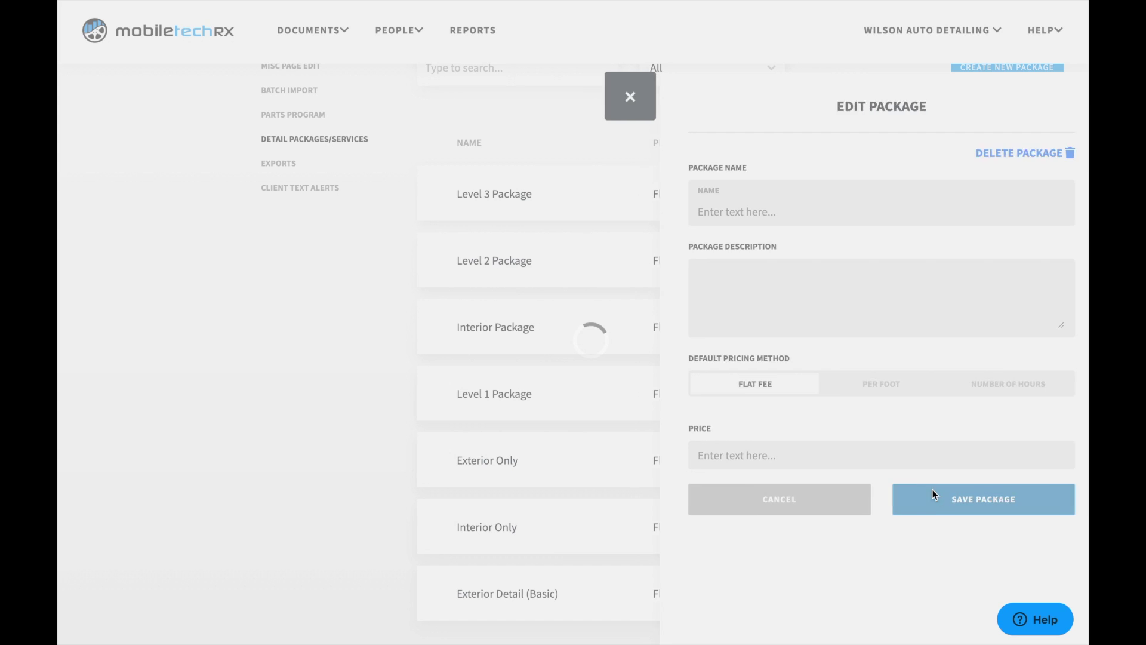
pyautogui.scroll(3, 760, 359)
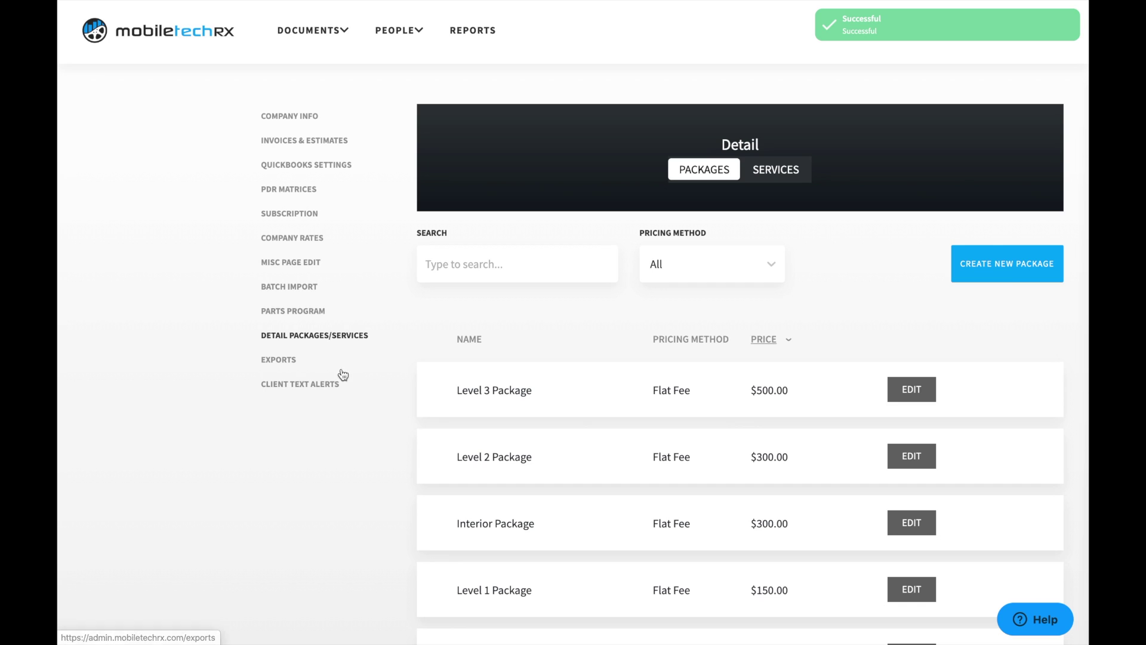
# Step: Open Client Text Alerts under Exports and review the Birthday and 2 month alerts
pyautogui.click(294, 362)
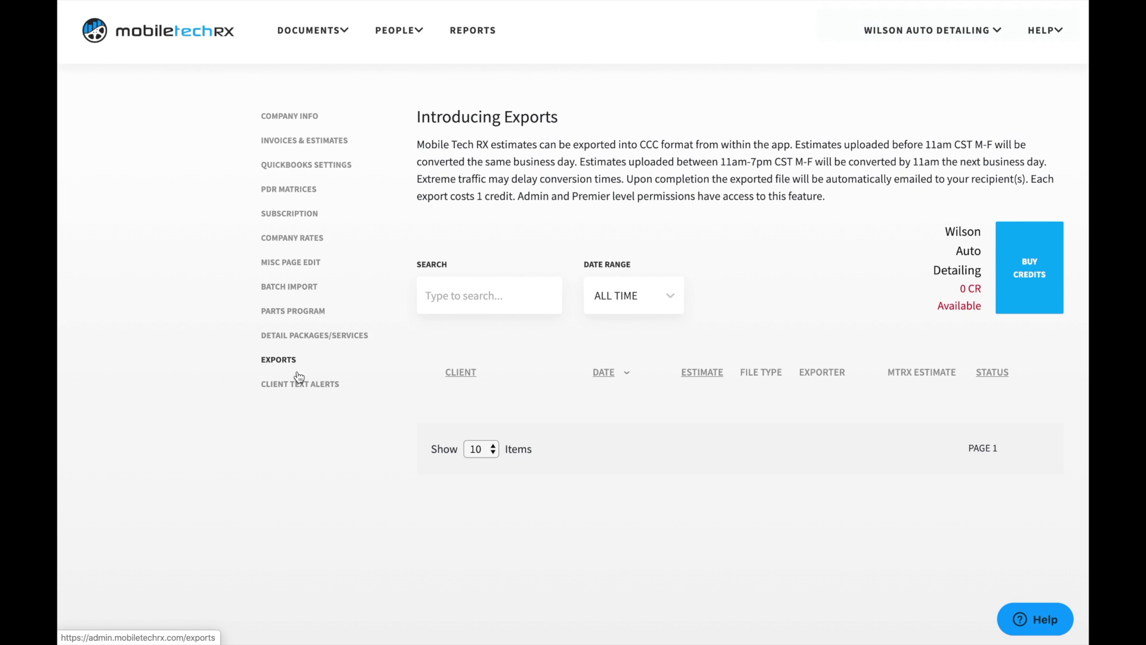
pyautogui.click(296, 385)
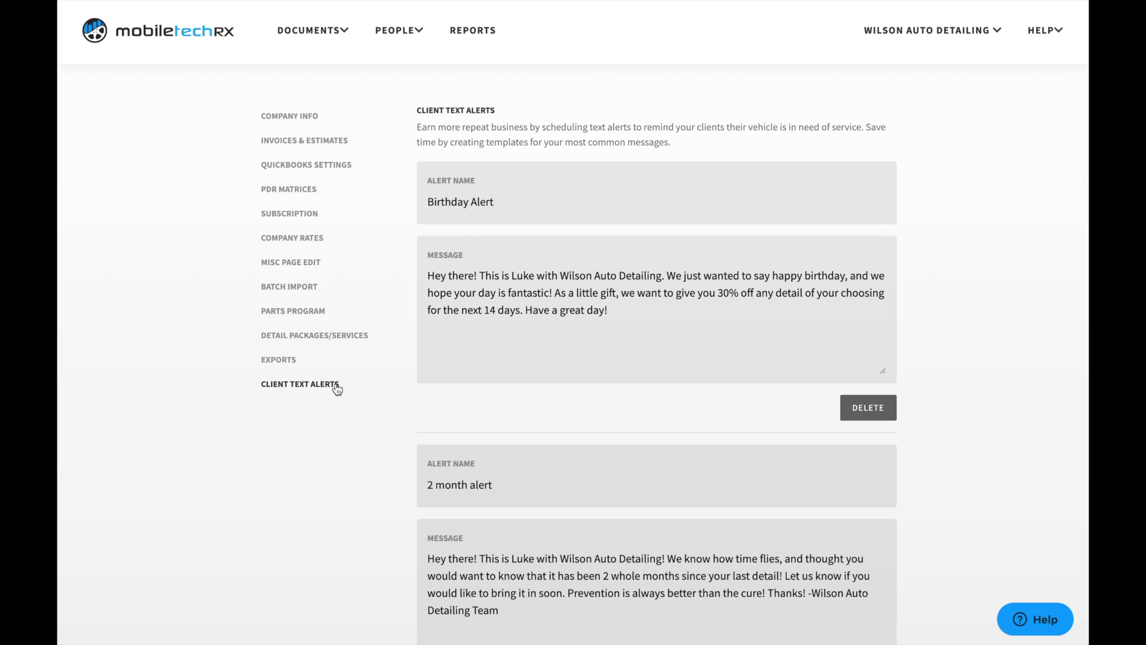
pyautogui.scroll(-1, 423, 209)
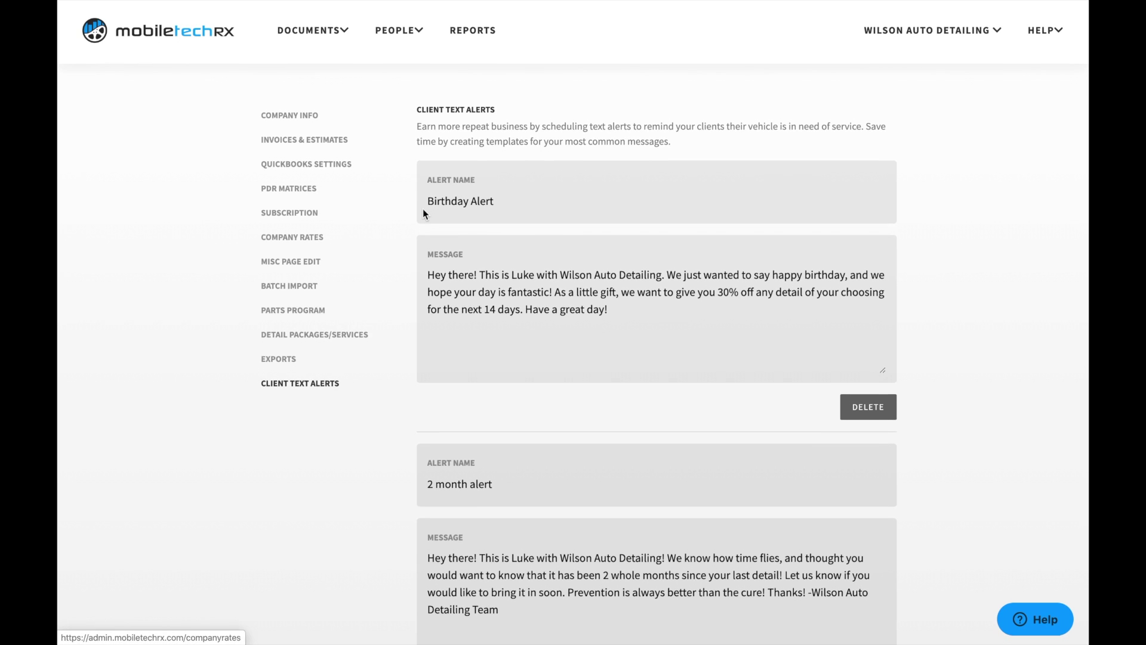
pyautogui.scroll(-4, 422, 209)
pyautogui.scroll(5, 423, 207)
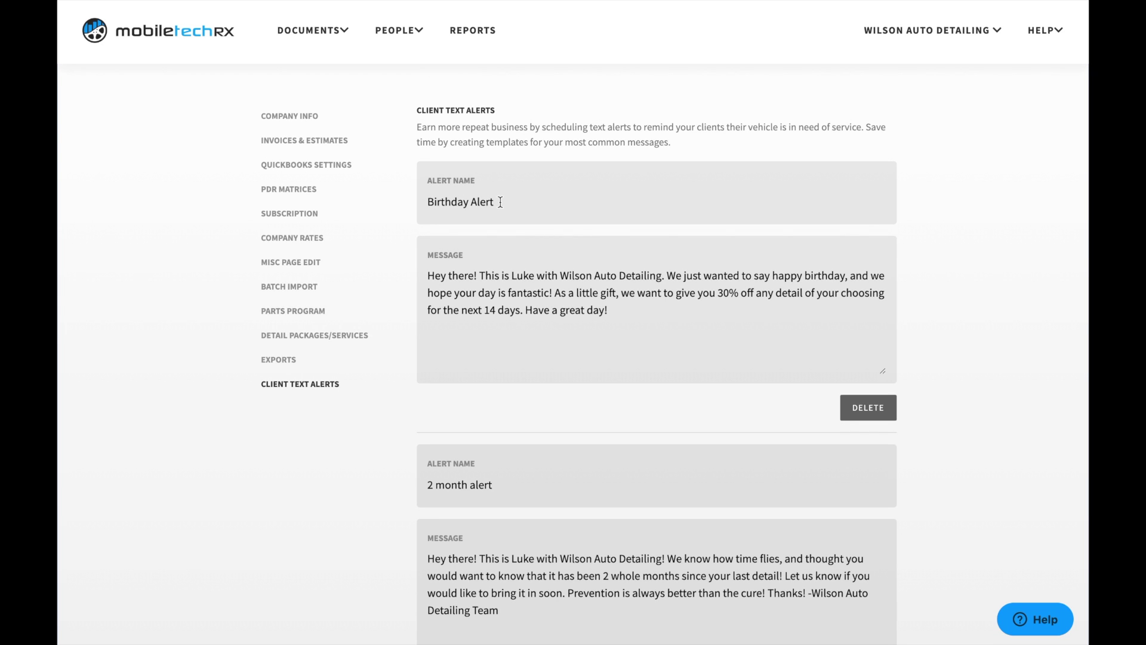
pyautogui.moveTo(499, 202); pyautogui.dragTo(411, 202)
pyautogui.click(577, 194)
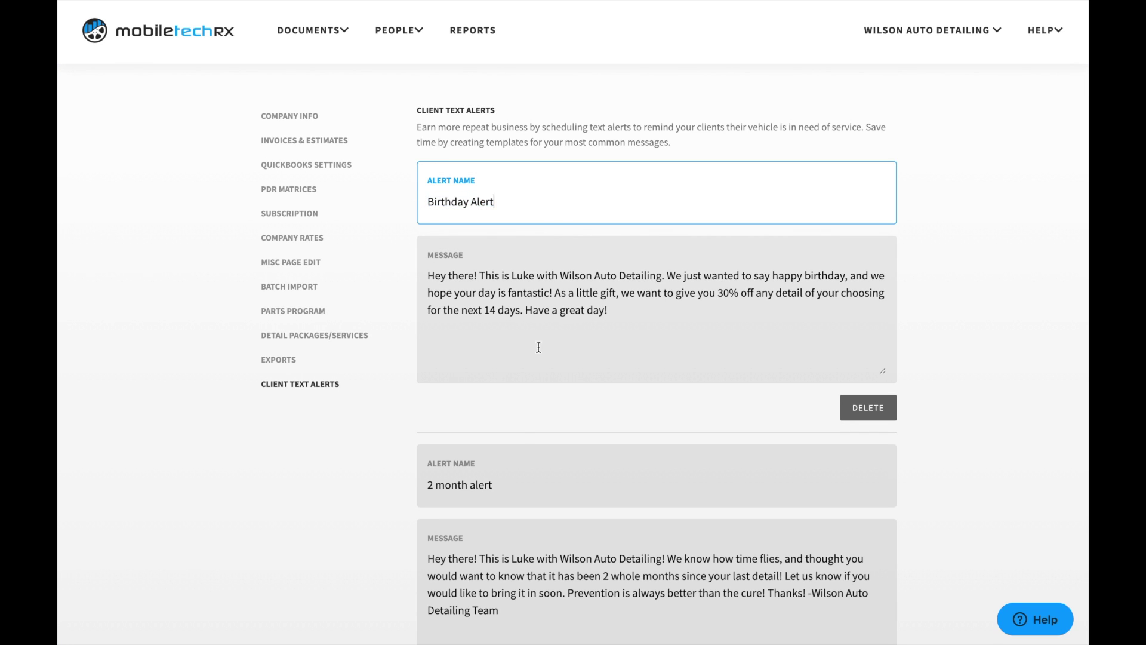
pyautogui.scroll(-3, 518, 430)
pyautogui.click(497, 379)
pyautogui.moveTo(498, 380); pyautogui.dragTo(404, 378)
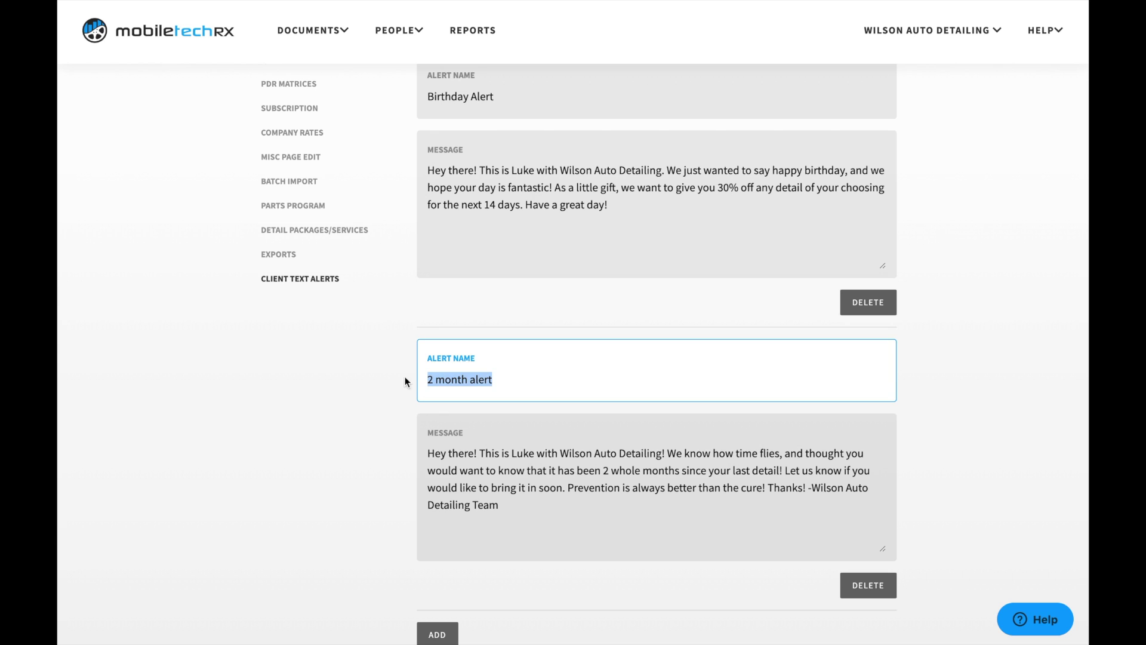
pyautogui.click(387, 382)
pyautogui.scroll(1, 552, 256)
pyautogui.moveTo(627, 261); pyautogui.dragTo(422, 227)
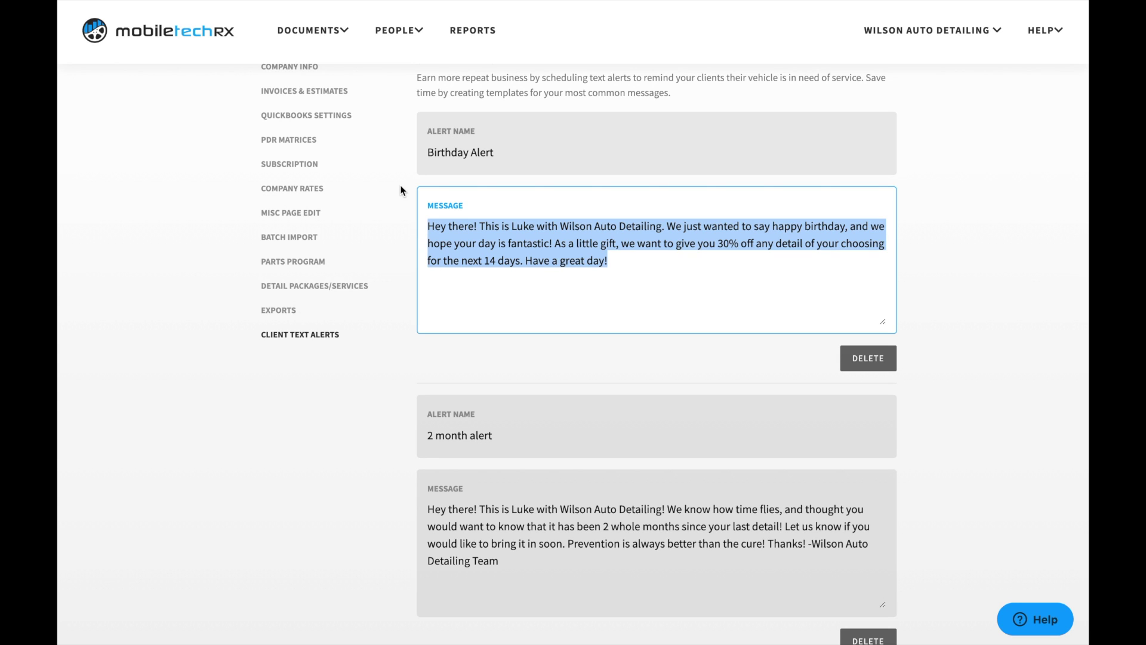
pyautogui.click(461, 369)
pyautogui.scroll(-3, 461, 370)
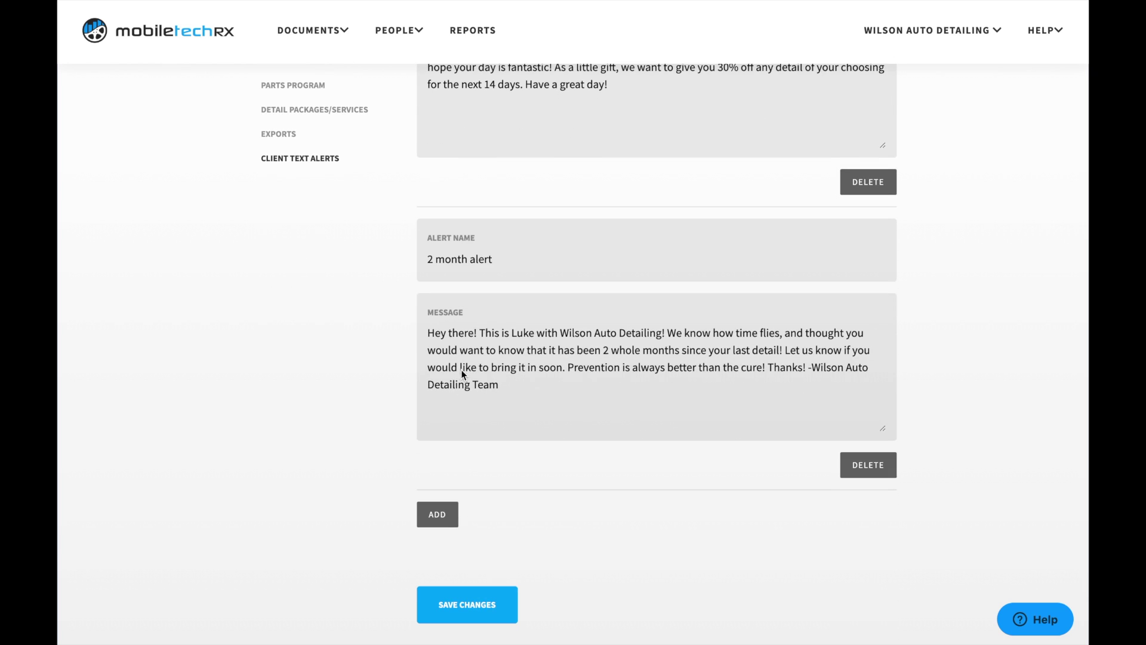
# Step: Break the 2 month alert message after 'Thanks!' so the team sign-off starts a new line
pyautogui.click(509, 393)
pyautogui.moveTo(503, 389); pyautogui.dragTo(422, 306)
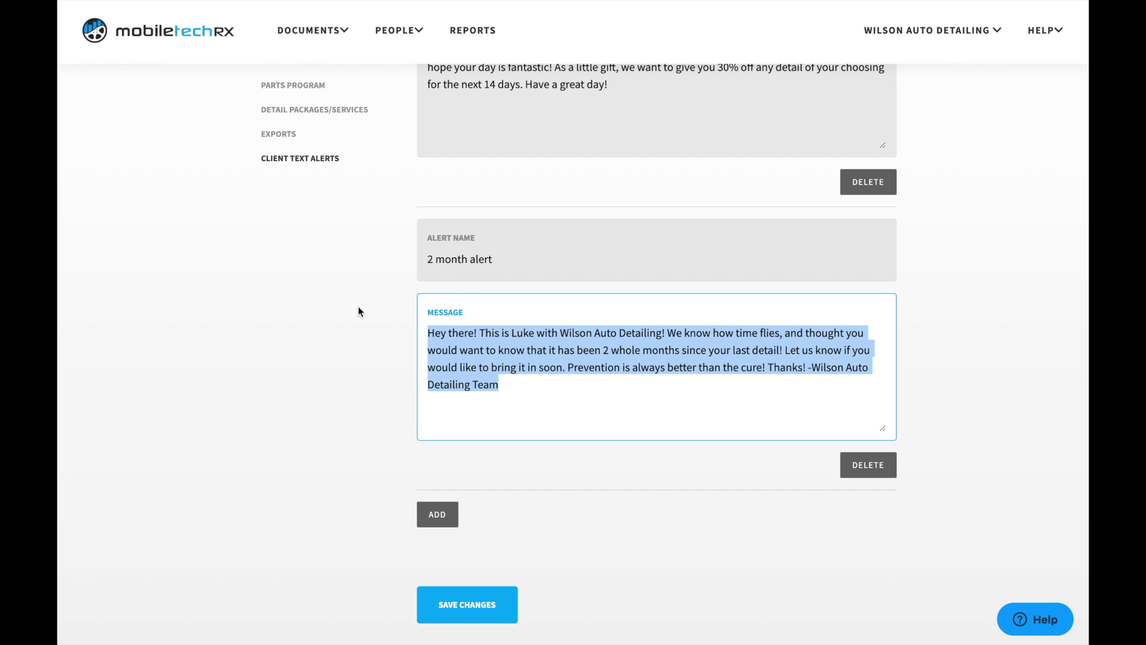
pyautogui.click(812, 369)
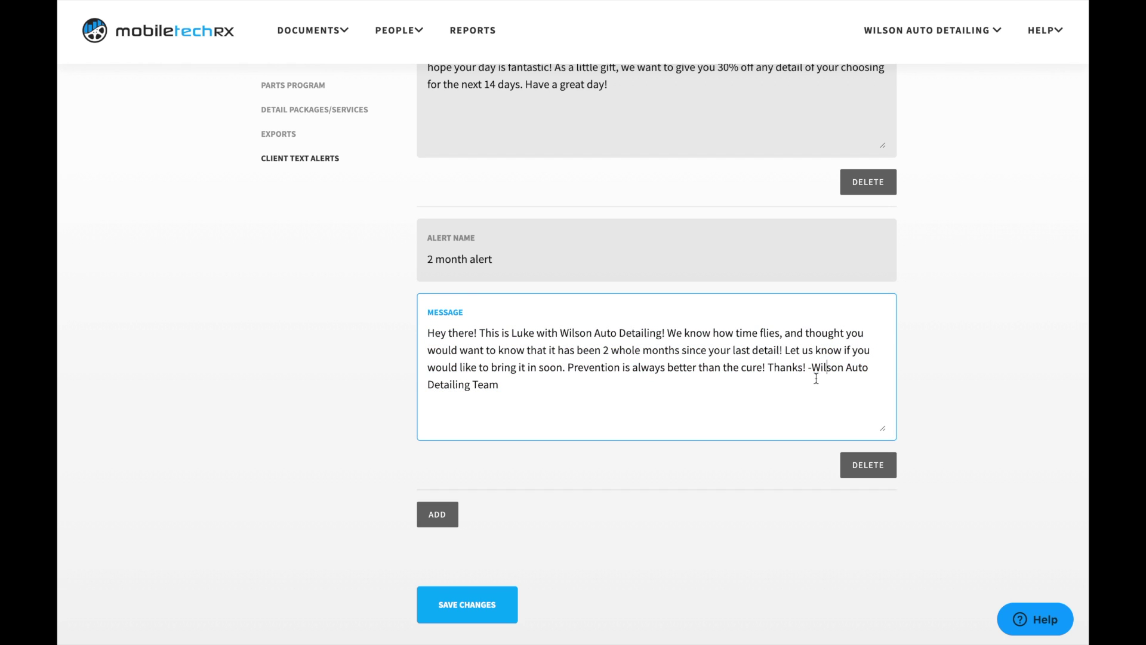
pyautogui.press('Return')
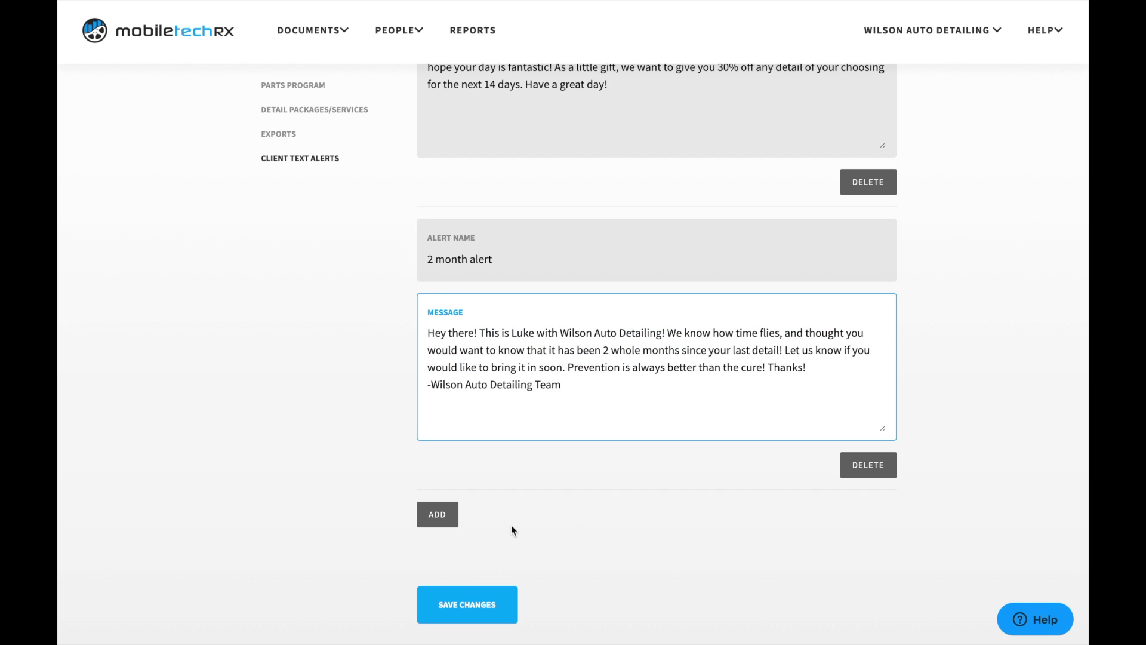
# Step: Add a new text alert named '6 month reminder'
pyautogui.click(447, 517)
pyautogui.scroll(-3, 447, 517)
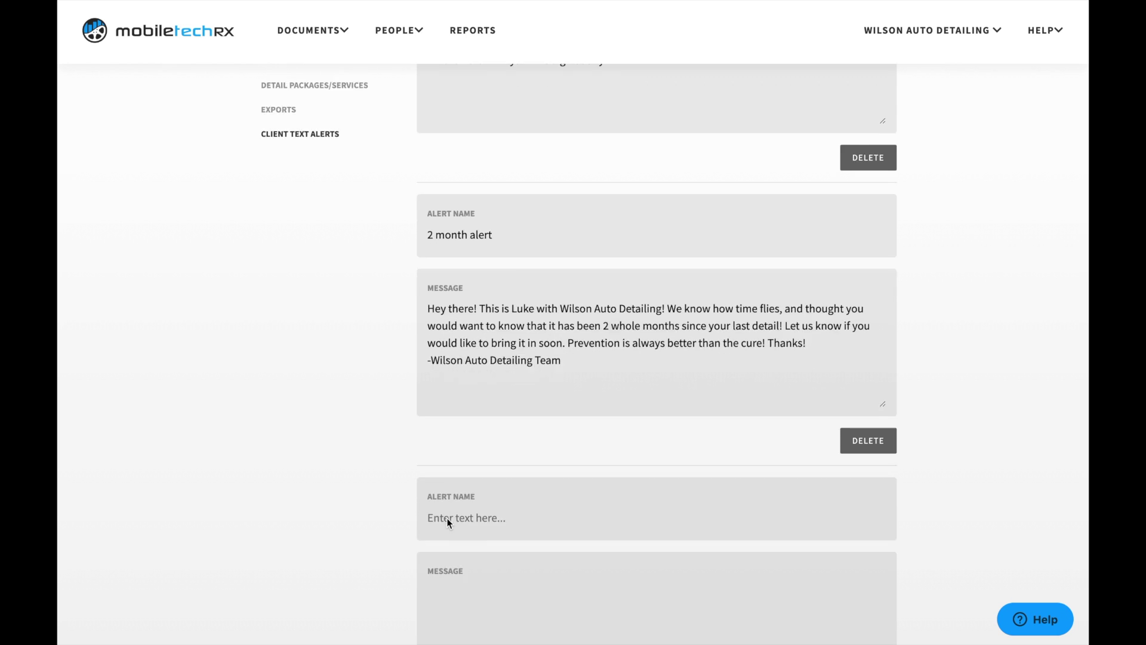
pyautogui.click(499, 354)
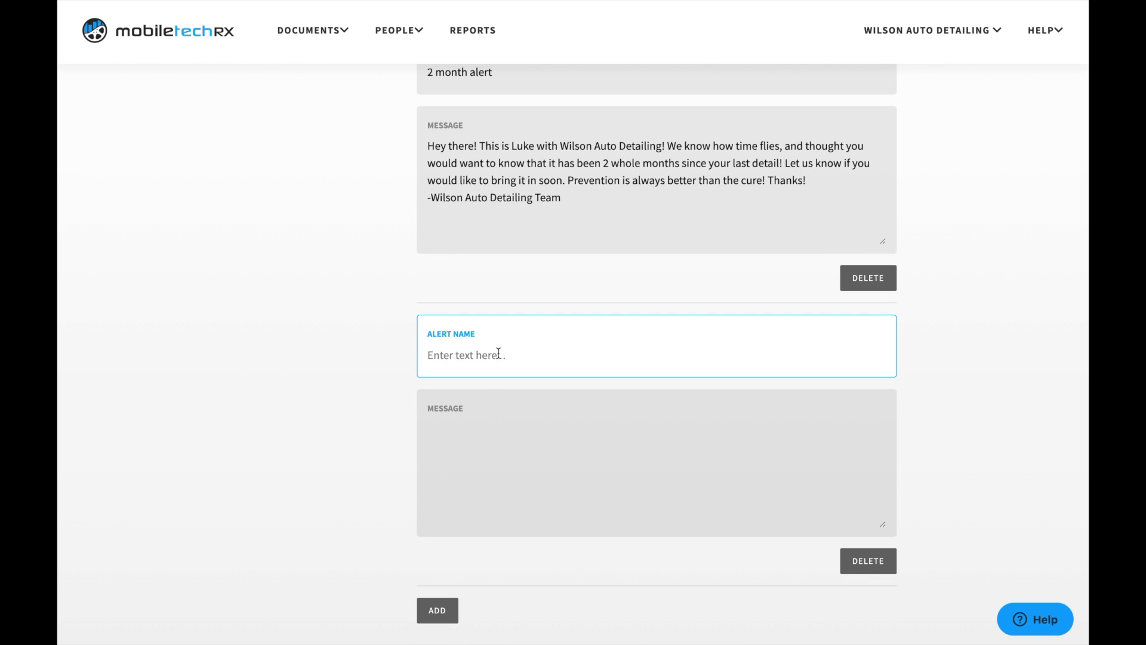
pyautogui.write('6 month reminder')
# Step: Write its message inviting clients back for a mid year detail, signed -Wilson Auto Detailing Team
pyautogui.click(471, 435)
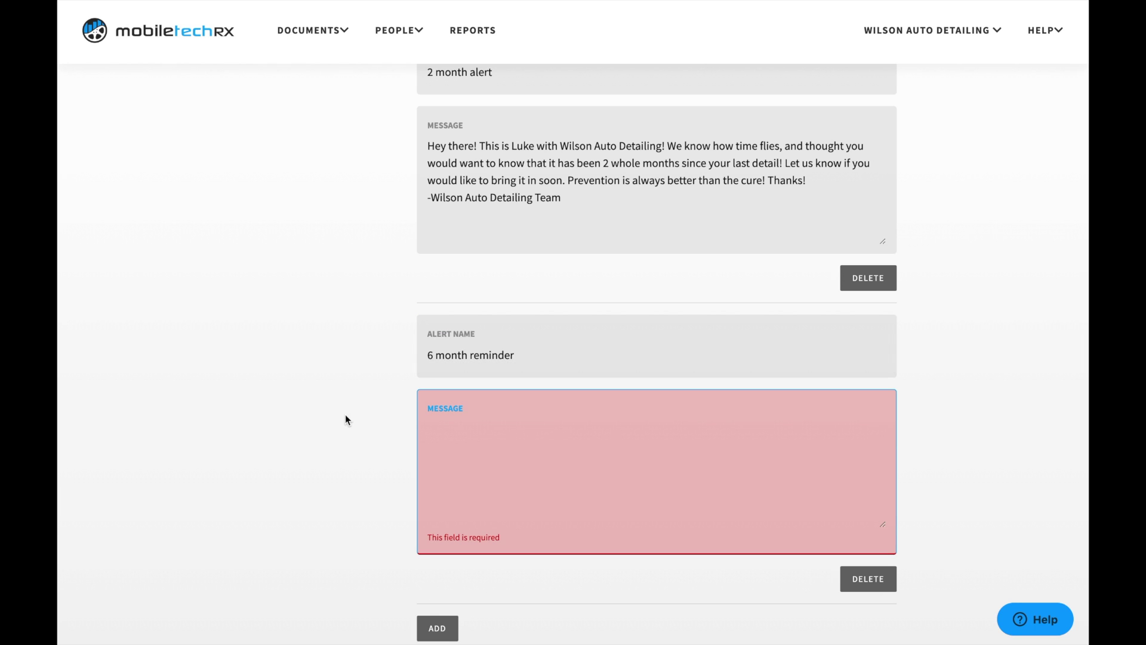
pyautogui.write('Wow! Can you believe it has been ')
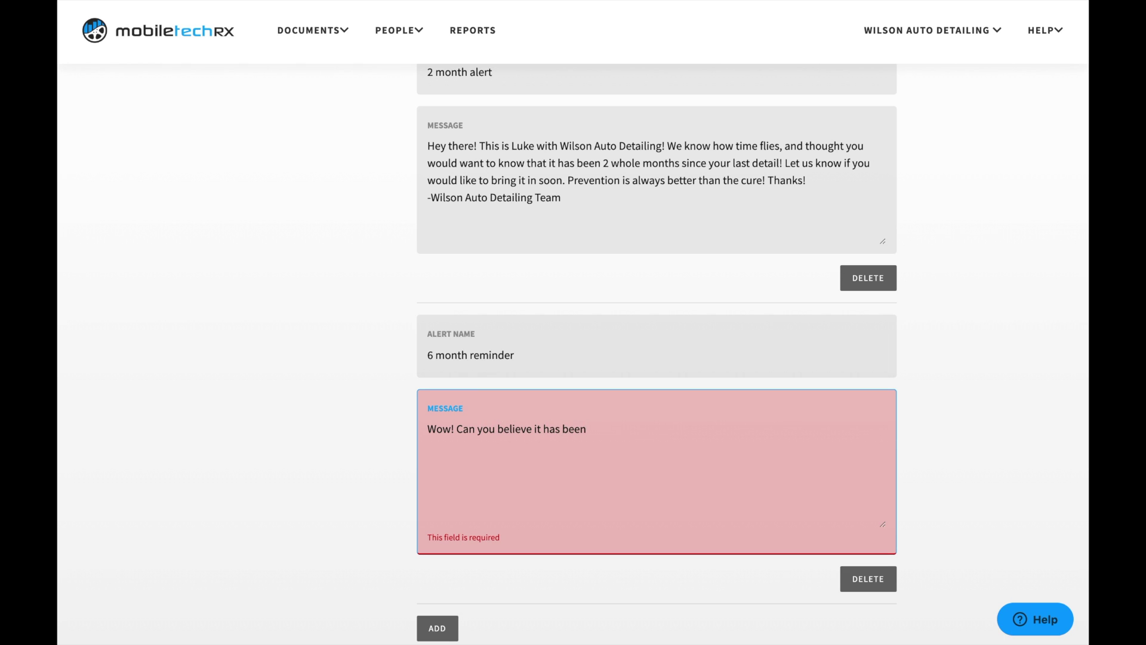
pyautogui.write('6 months!')
pyautogui.press('BackSpace')
pyautogui.press('BackSpace')
pyautogui.press('BackSpace')
pyautogui.press('BackSpace')
pyautogui.press('BackSpace')
pyautogui.write('nths since your last')
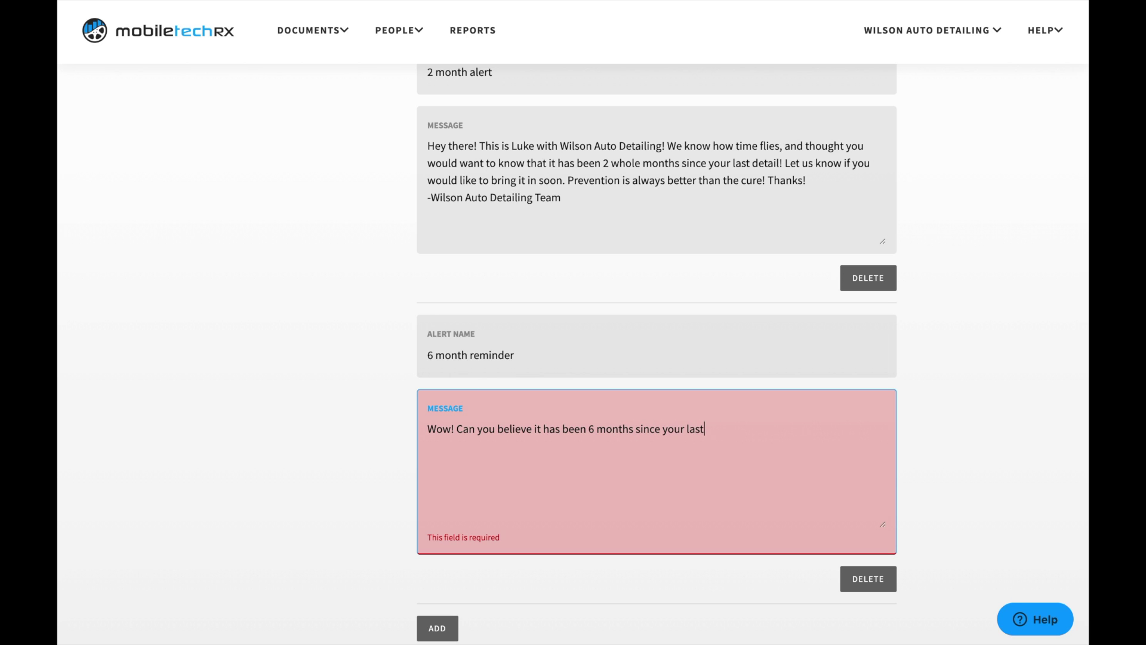
pyautogui.write(' visi')
pyautogui.write('t')
pyautogui.write('! Feel')
pyautogui.press('BackSpace')
pyautogui.press('BackSpace')
pyautogui.press('BackSpace')
pyautogui.write('We would love to')
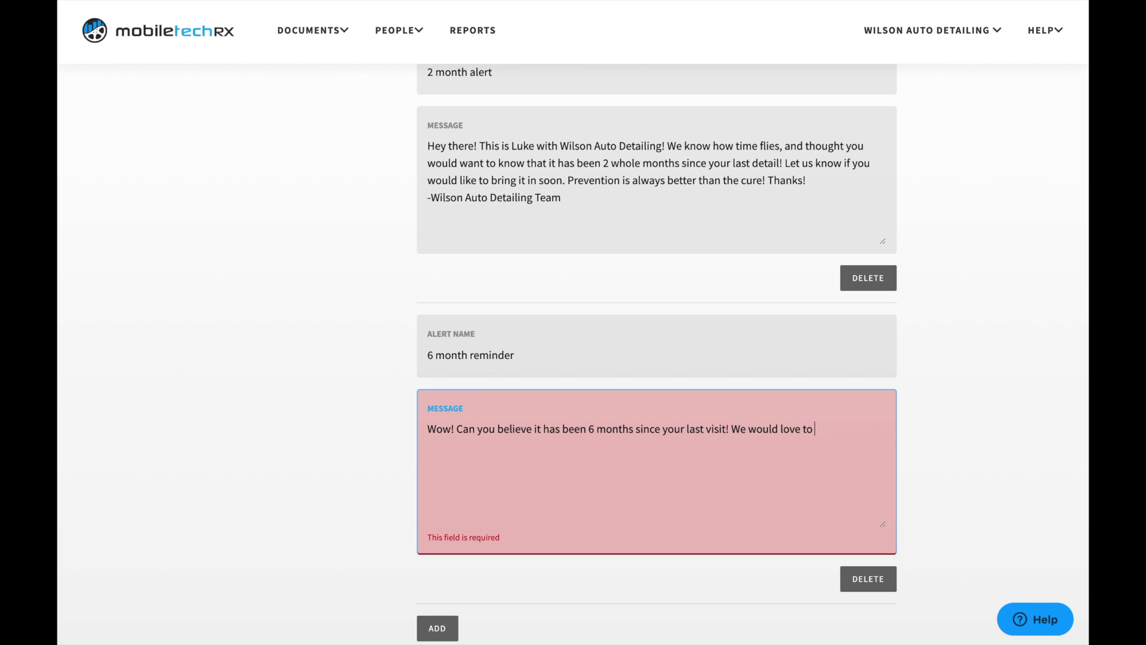
pyautogui.write(' see your vehih')
pyautogui.press('BackSpace')
pyautogui.write('cle in here soon ')
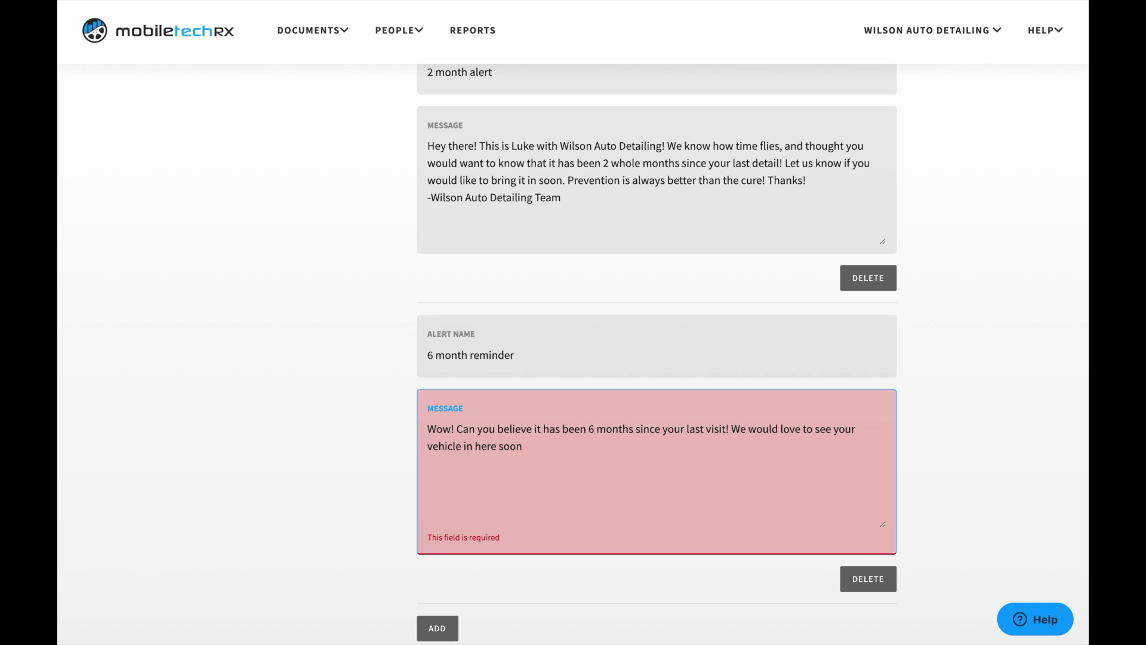
pyautogui.write('for a good mid year detail! L')
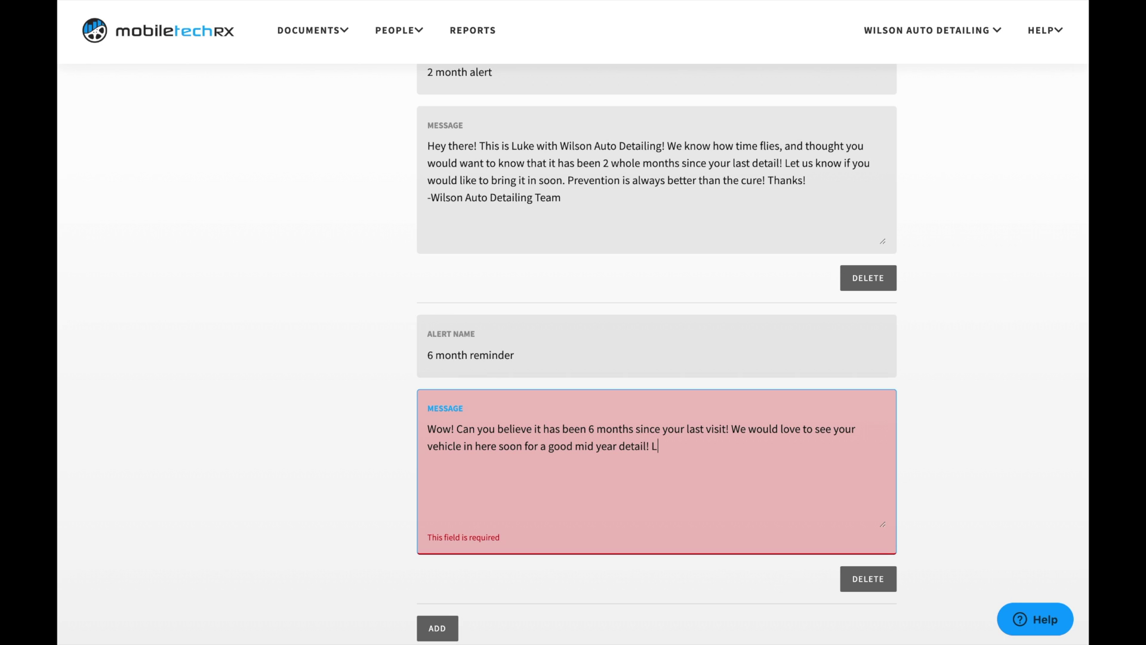
pyautogui.write('et us know if your schedu')
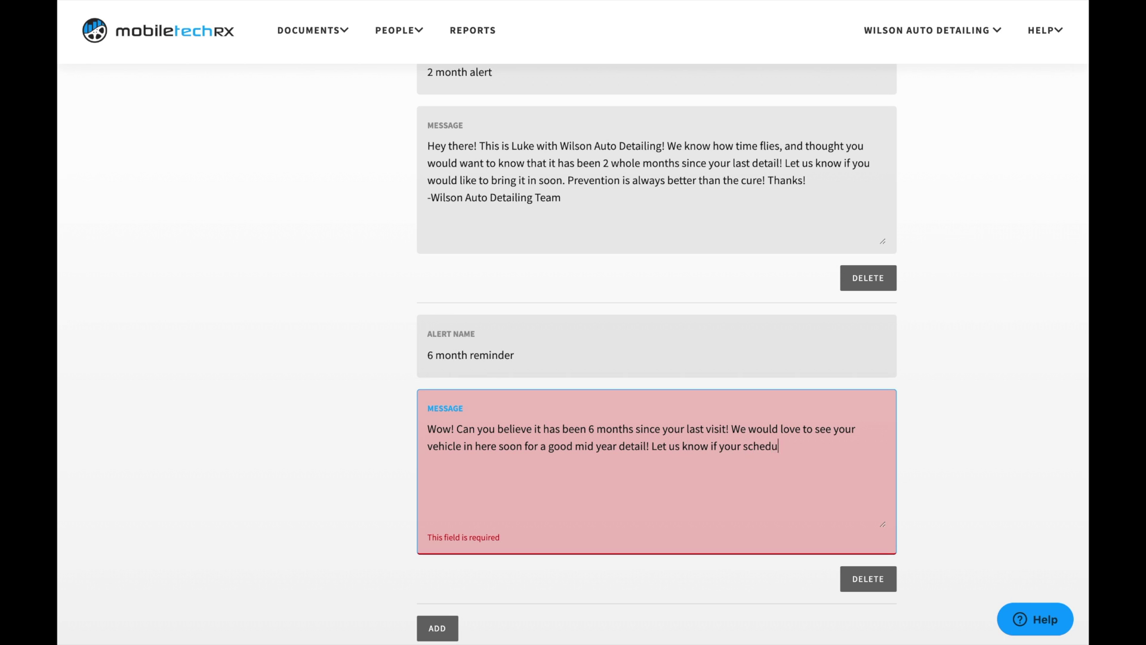
pyautogui.write('le permits')
pyautogui.write('! Thank')
pyautogui.write('s! ')
pyautogui.write('-Wilson ')
pyautogui.write('AUto')
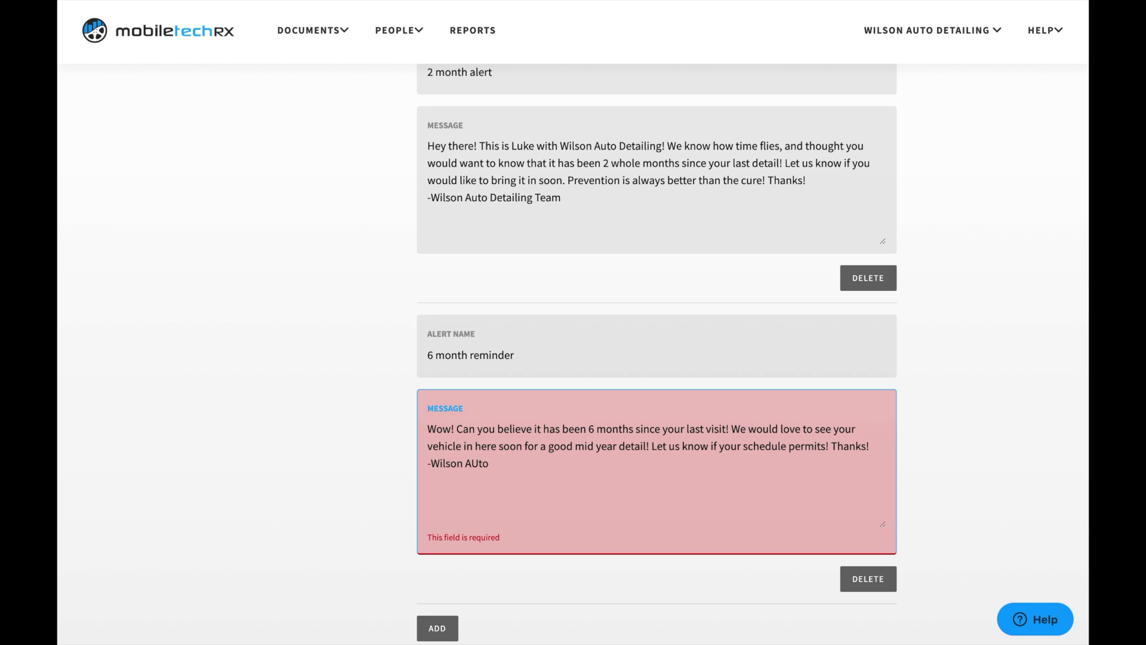
pyautogui.press('BackSpace')
pyautogui.press('BackSpace')
pyautogui.press('BackSpace')
pyautogui.write('uto Detailing Team')
pyautogui.scroll(-2, 598, 516)
# Step: Save the 6 month reminder alert and return to the Company Info settings
pyautogui.click(498, 585)
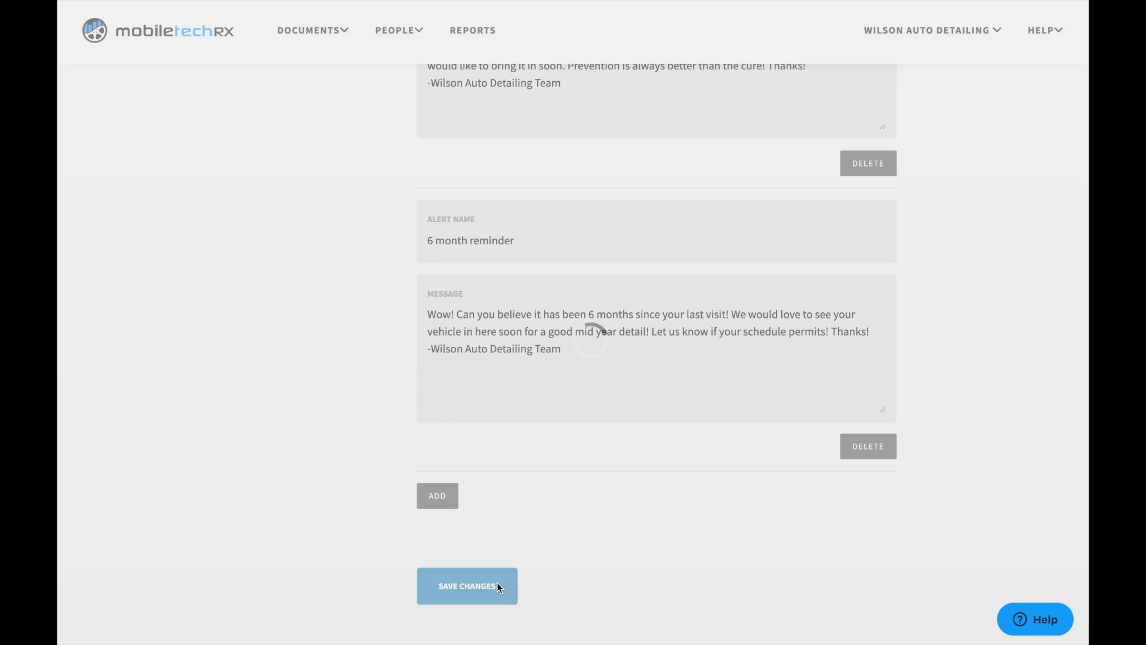
pyautogui.scroll(2, 478, 241)
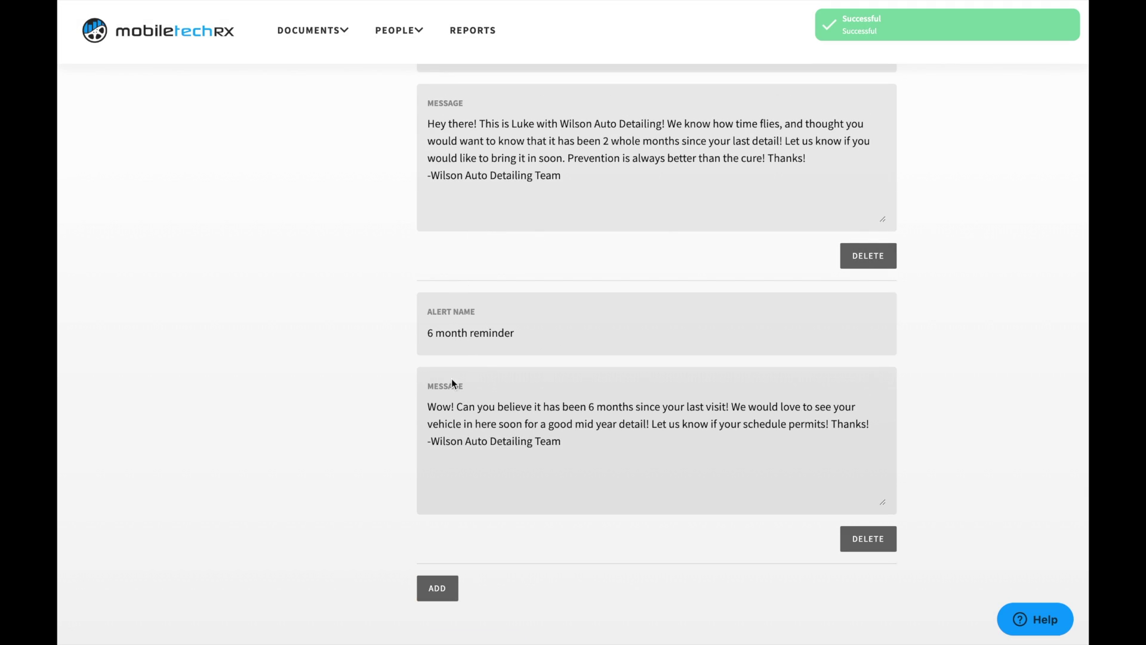
pyautogui.scroll(7, 452, 382)
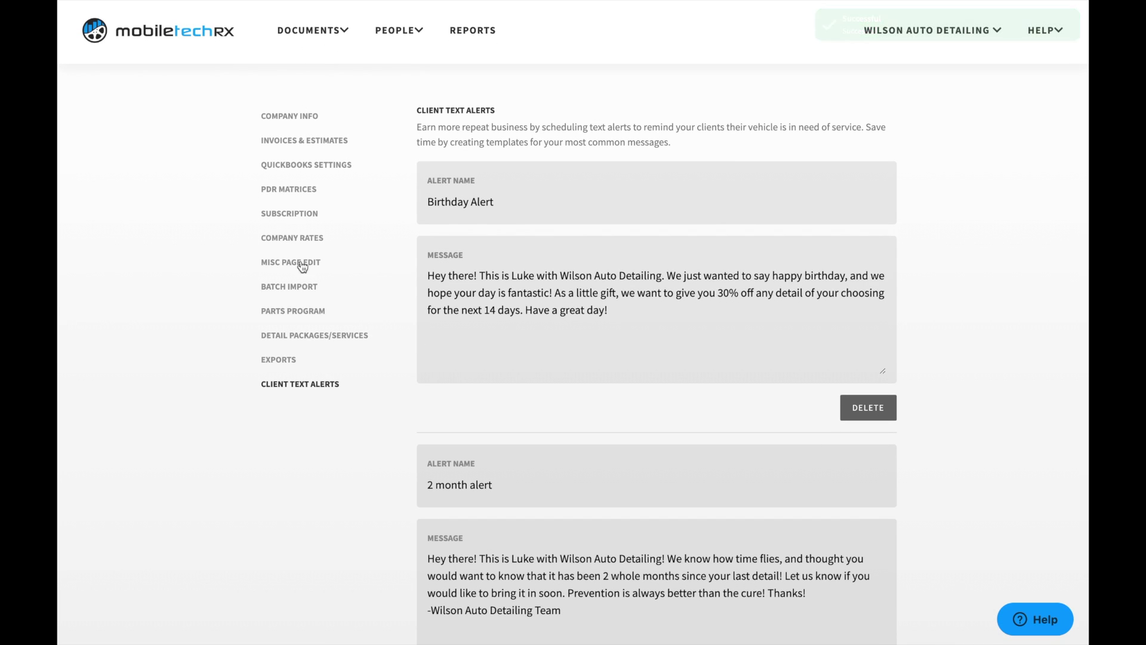
pyautogui.click(306, 119)
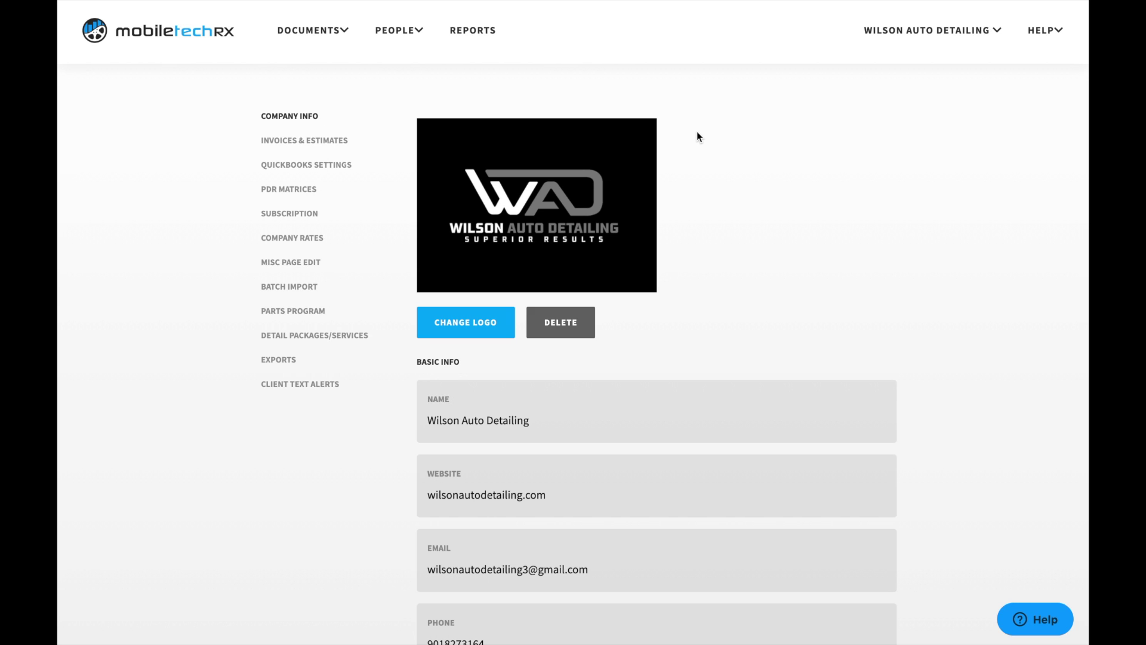
pyautogui.moveTo(663, 5)
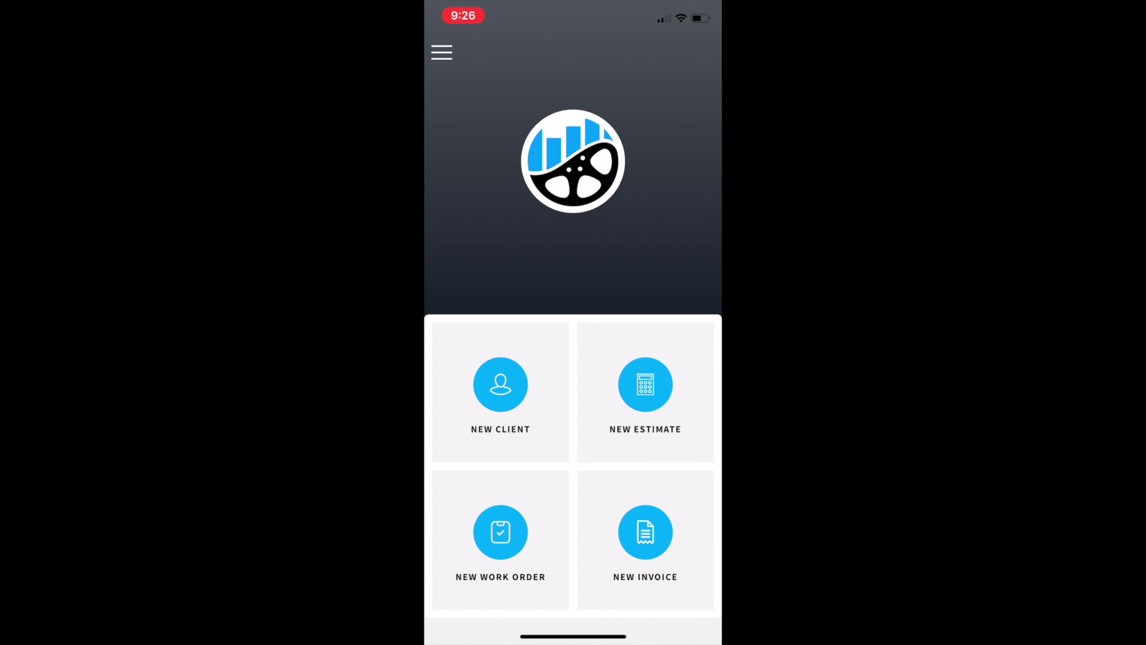
# Step: Open the side navigation drawer, scroll through it, then close it to return home
pyautogui.click(442, 53)
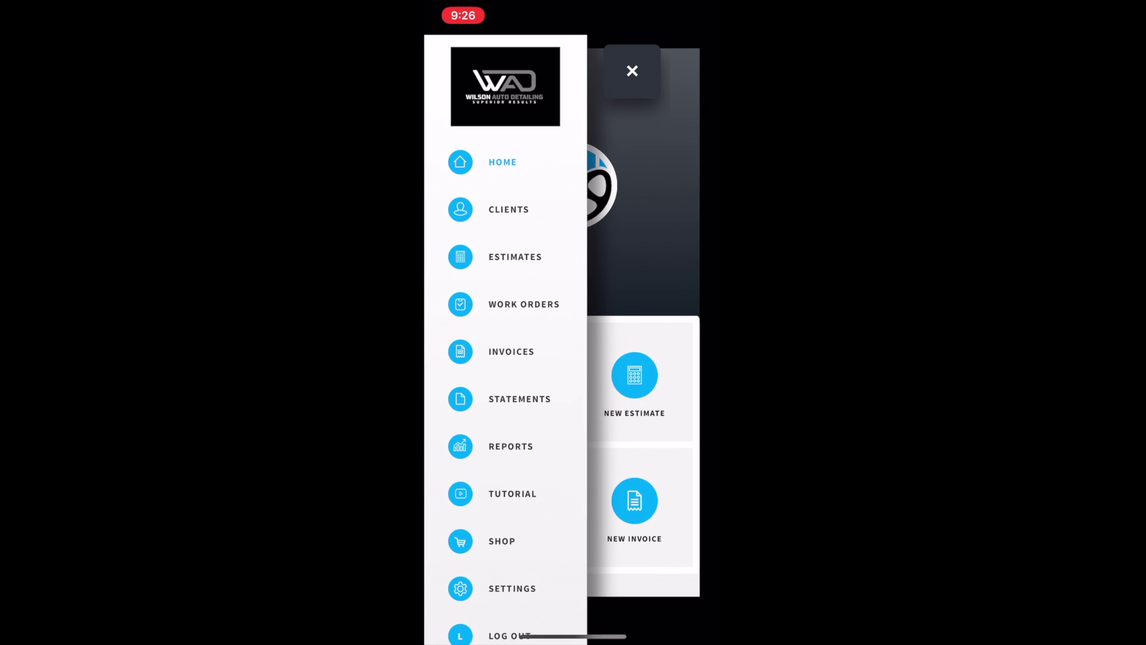
pyautogui.scroll(-1, 505, 358)
pyautogui.scroll(-1, 505, 358)
pyautogui.scroll(2, 505, 358)
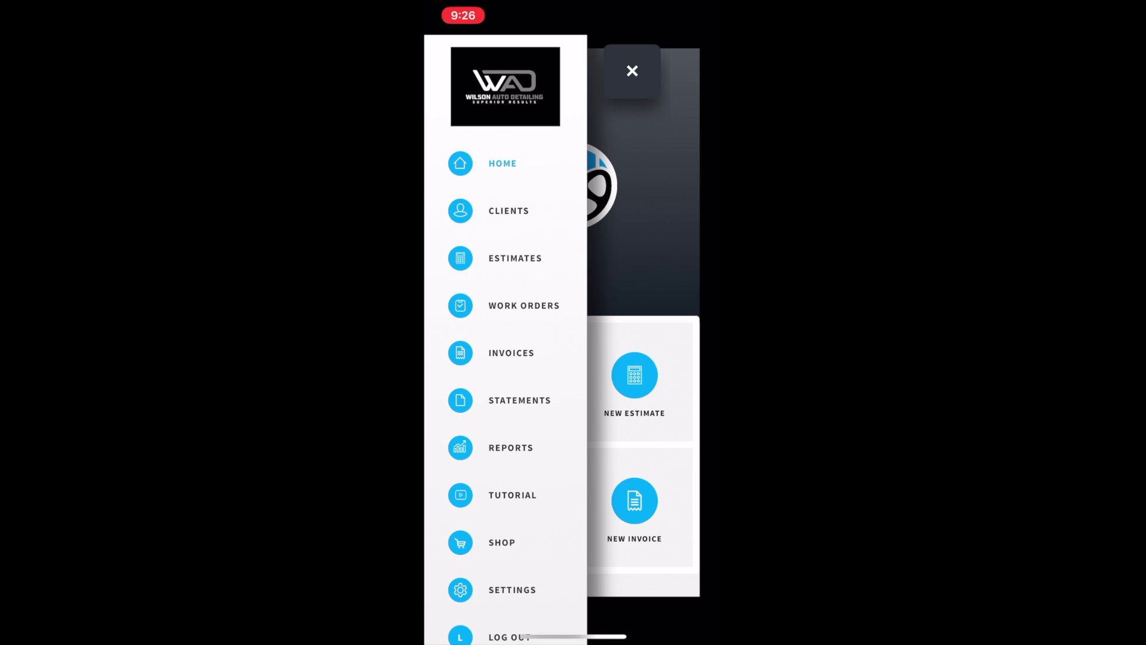
pyautogui.click(632, 71)
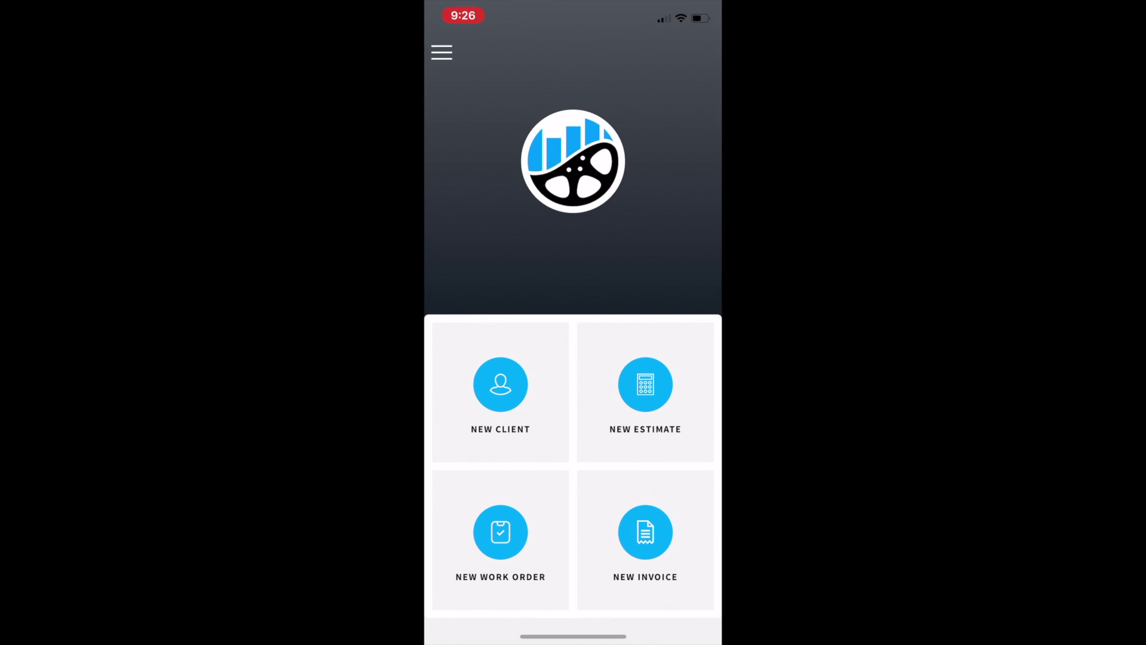
# Step: Start a new client and enter the client's full name, phone number and e-mail address
pyautogui.click(500, 394)
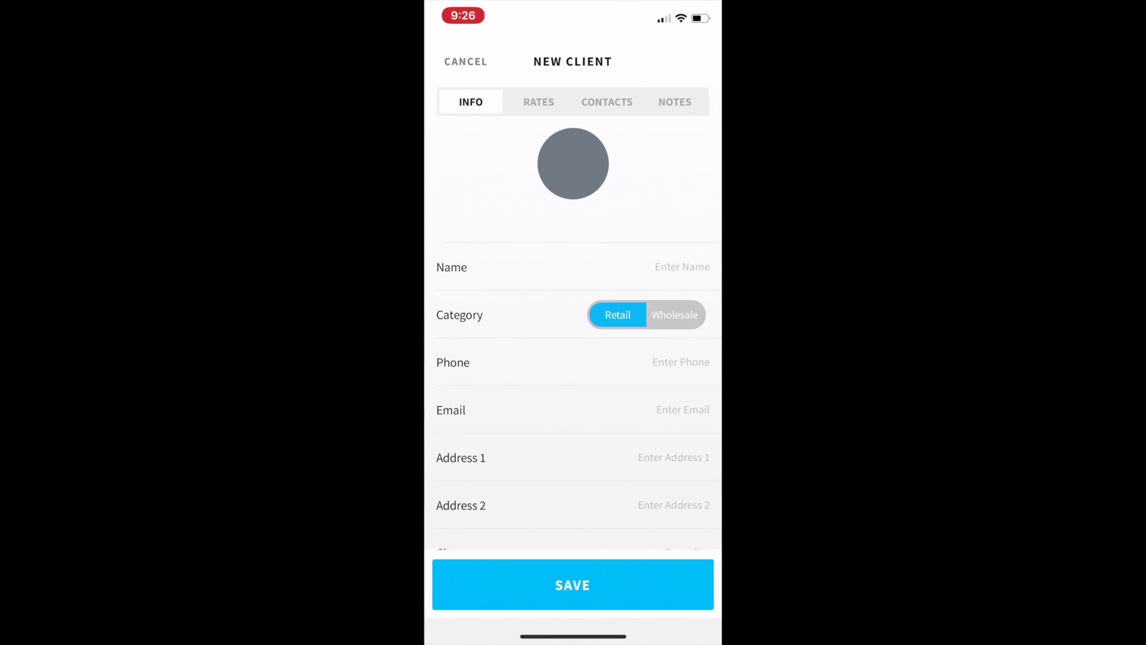
pyautogui.scroll(-8, 573, 358)
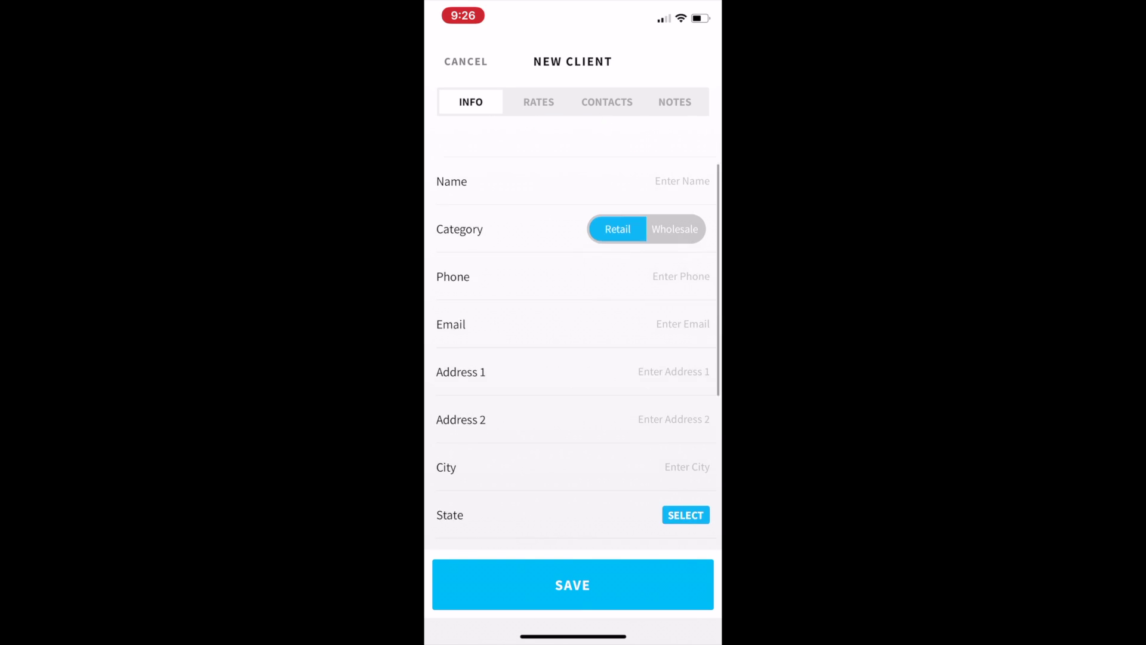
pyautogui.scroll(8, 573, 328)
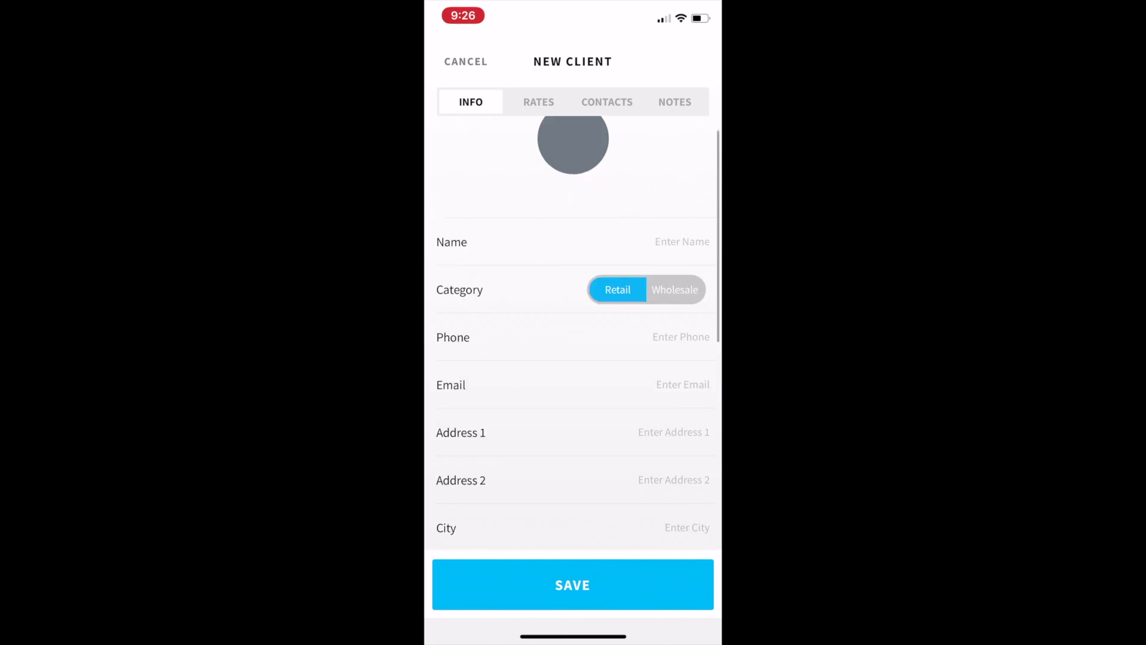
pyautogui.click(681, 266)
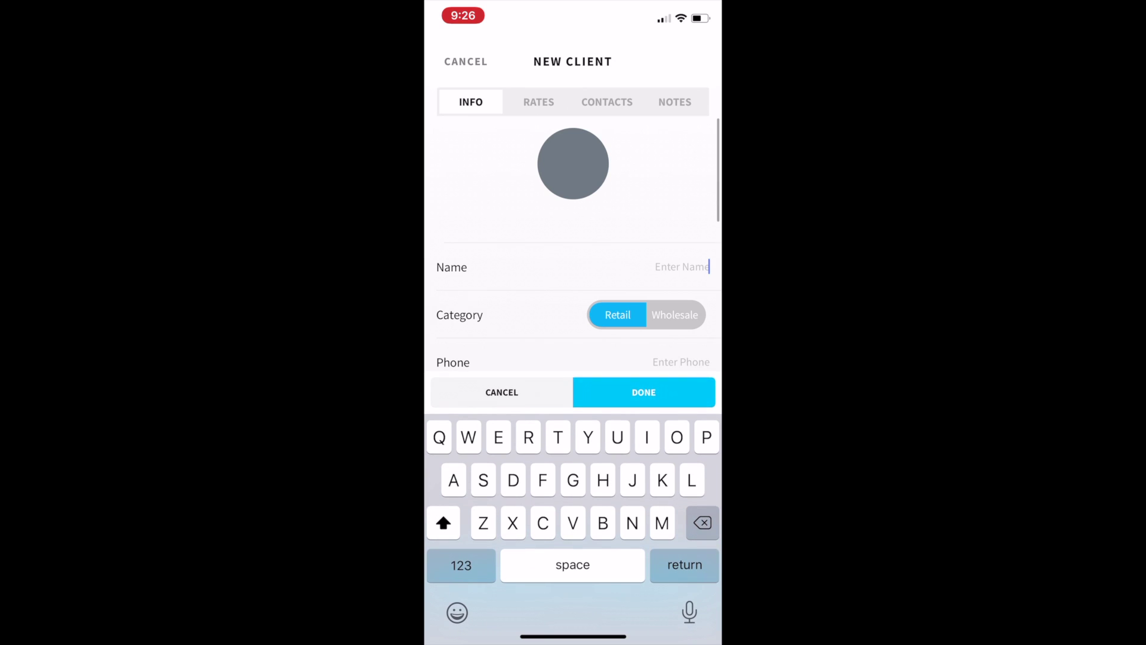
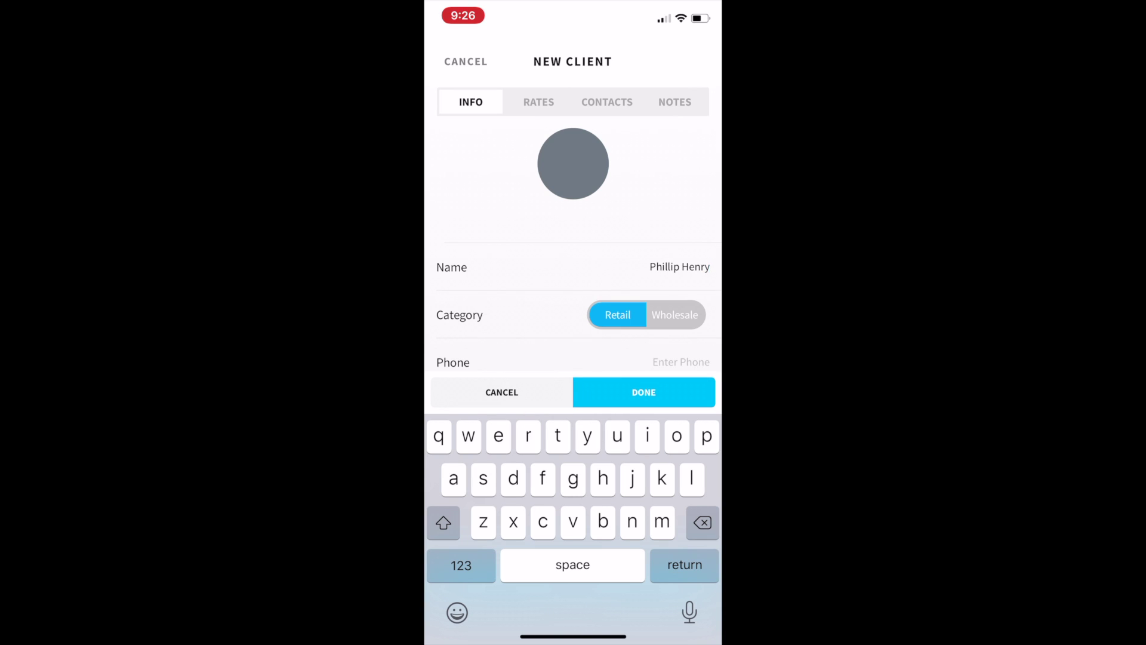
pyautogui.click(681, 362)
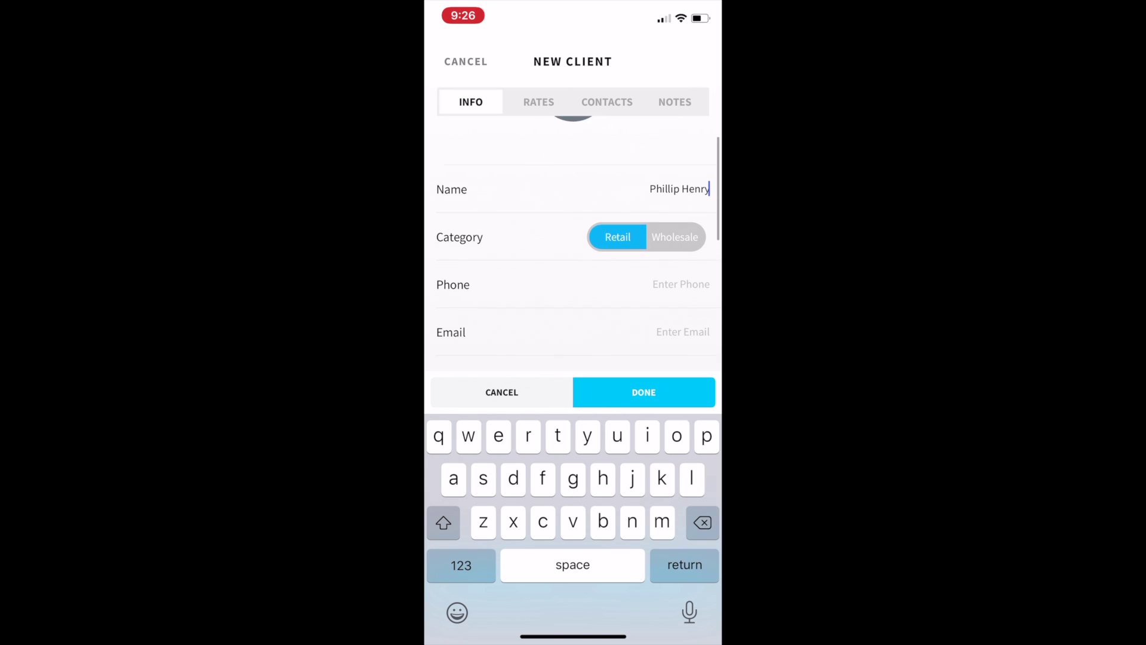
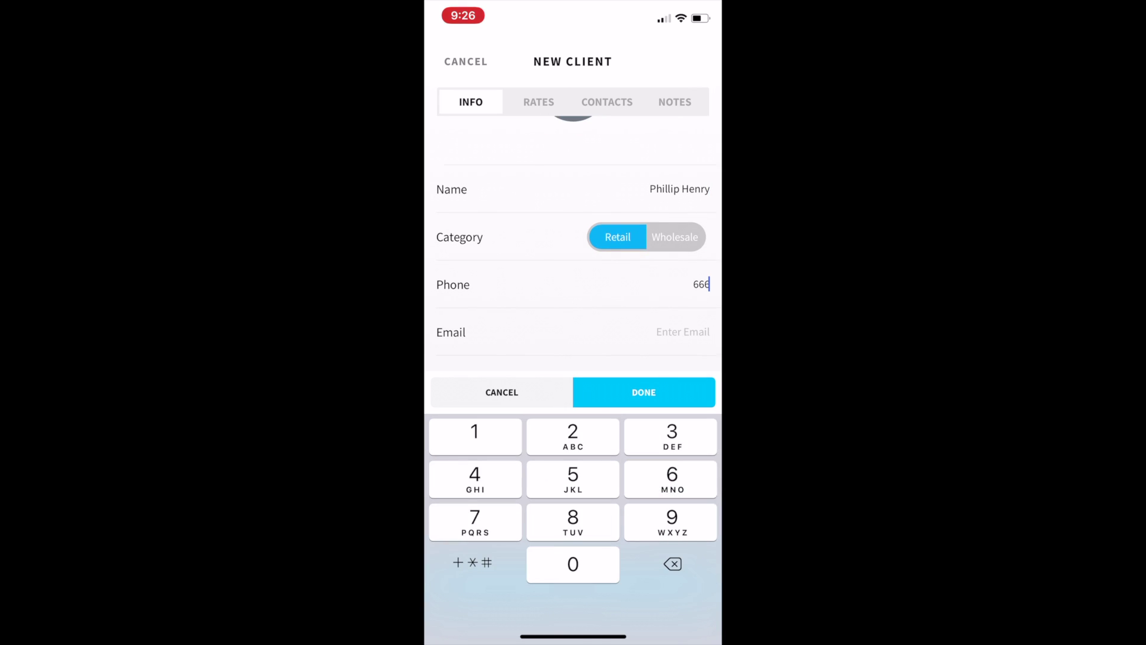
pyautogui.click(680, 332)
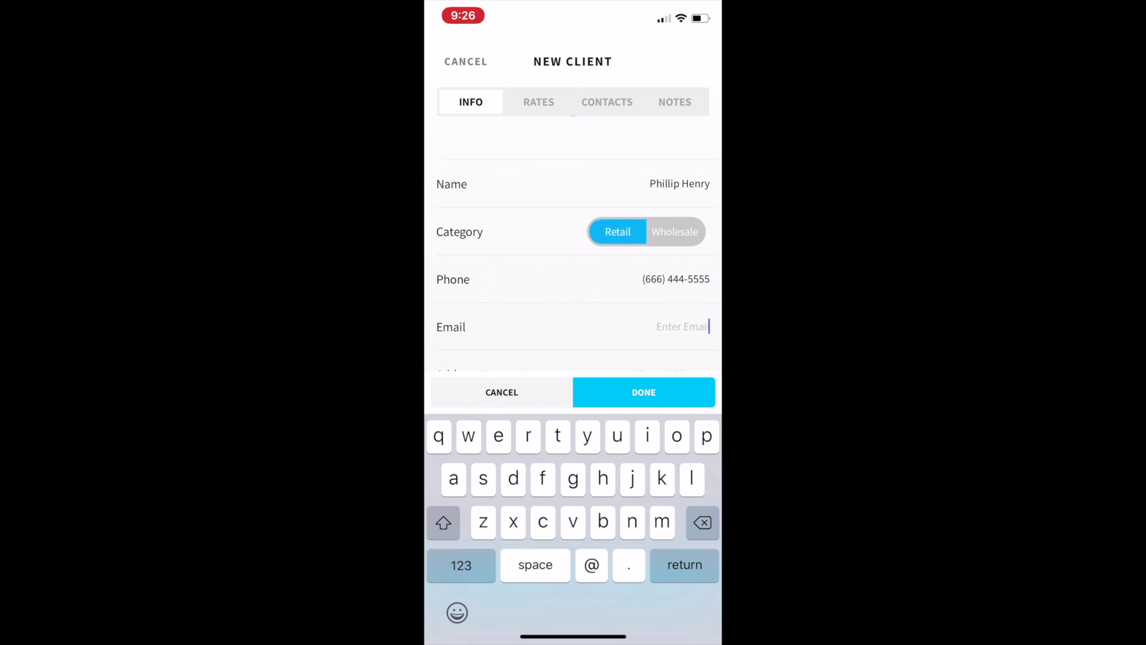
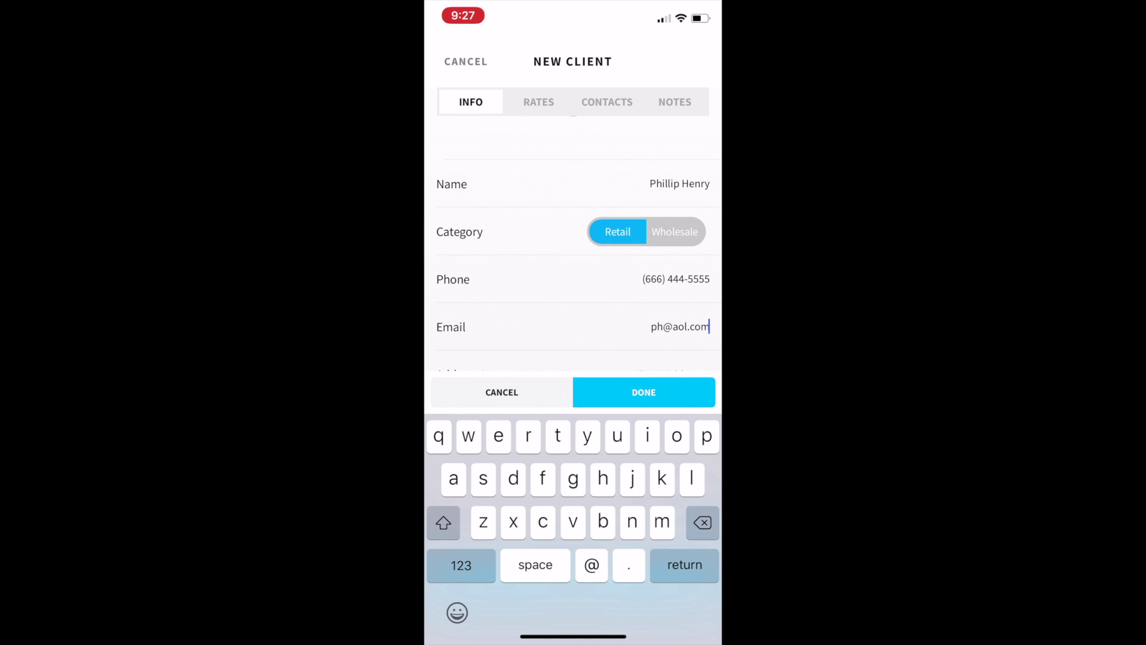
# Step: Enter the client's street address, city and zip code, with Tennessee as the state
pyautogui.scroll(-2, 573, 239)
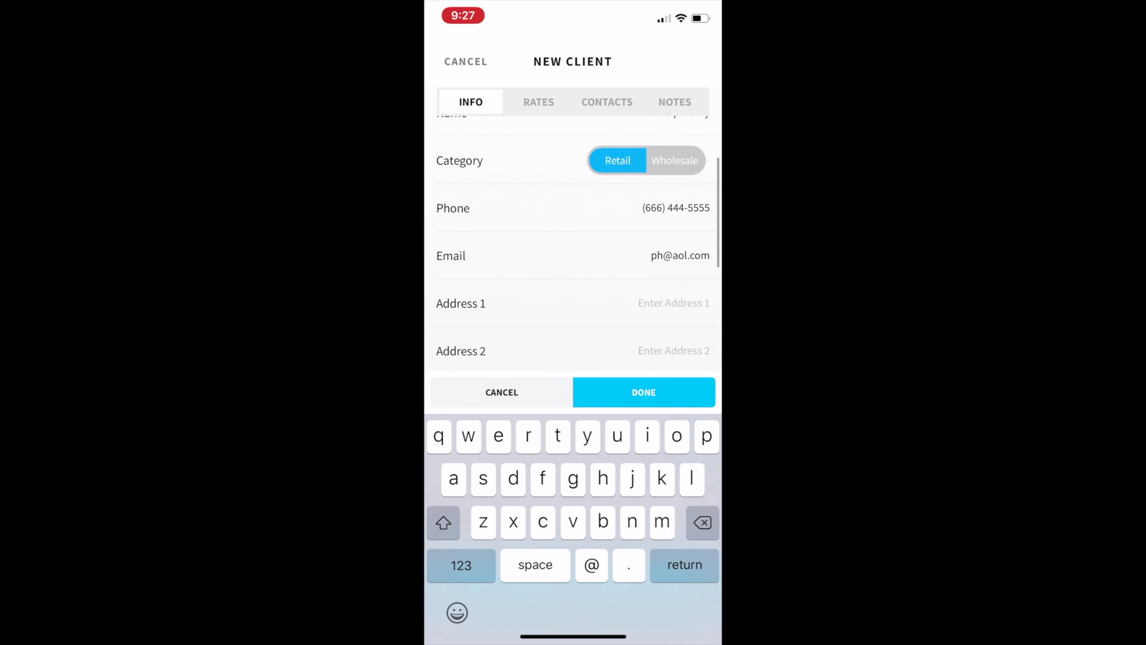
pyautogui.click(669, 302)
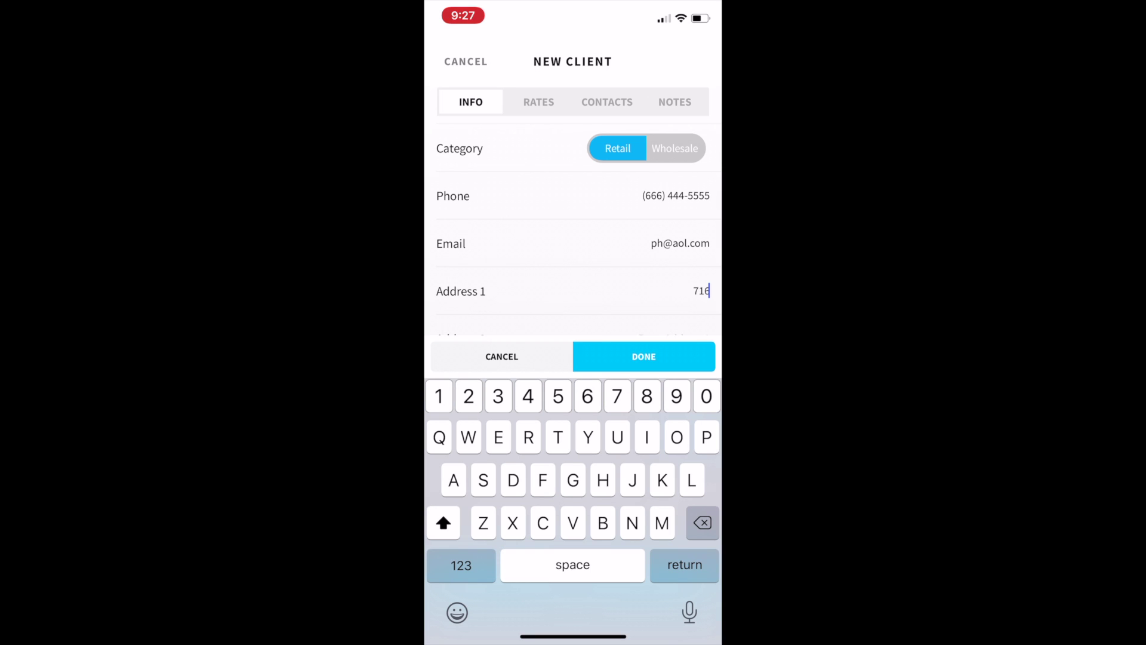
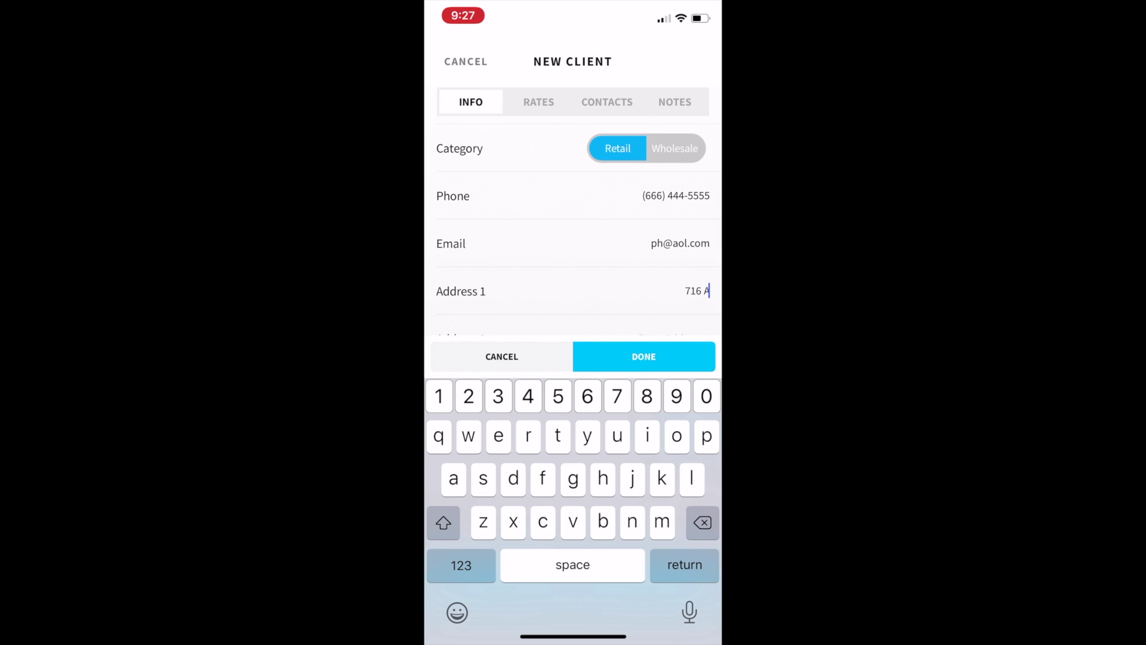
pyautogui.scroll(-3, 573, 227)
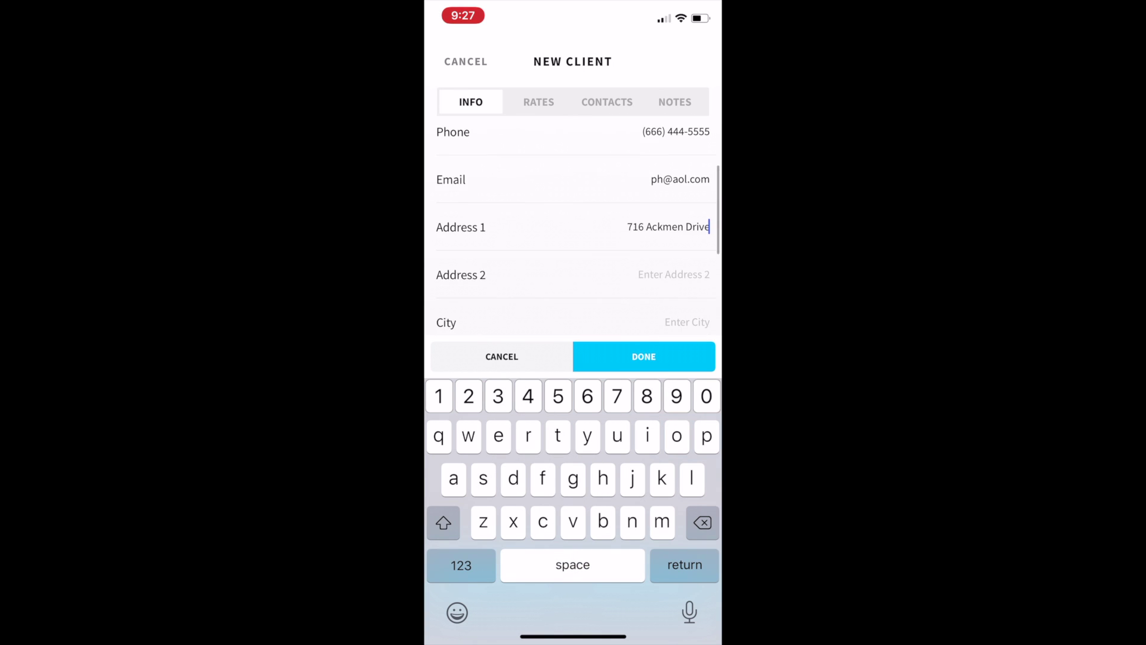
pyautogui.click(686, 255)
pyautogui.write('Na')
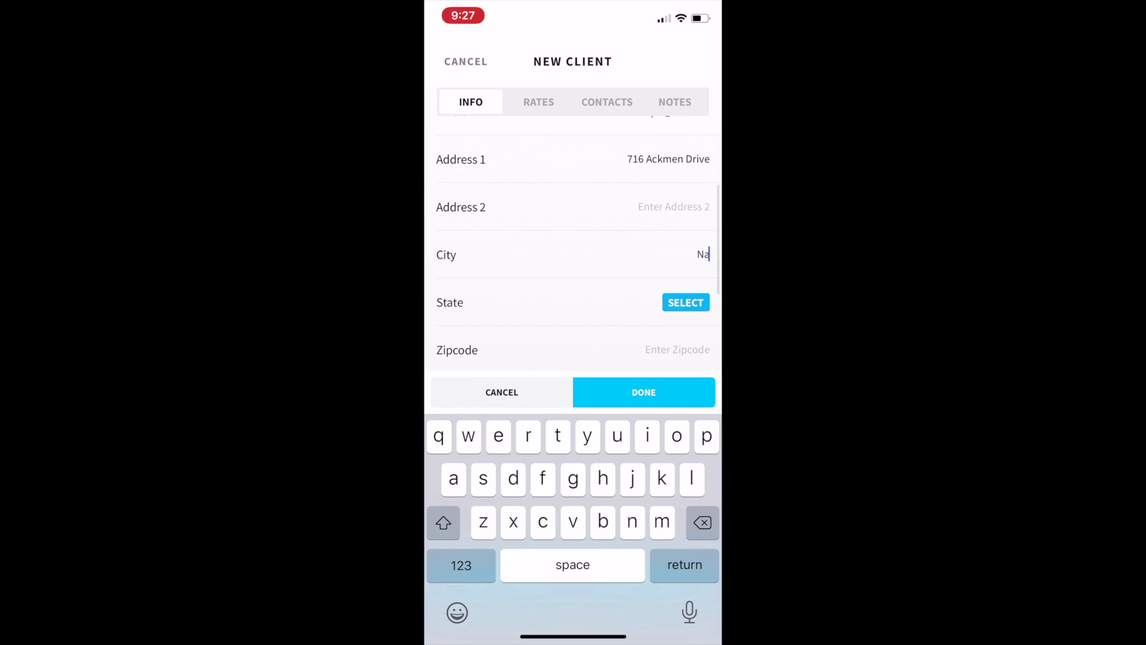
pyautogui.write('shville')
pyautogui.click(686, 302)
pyautogui.scroll(-15, 573, 358)
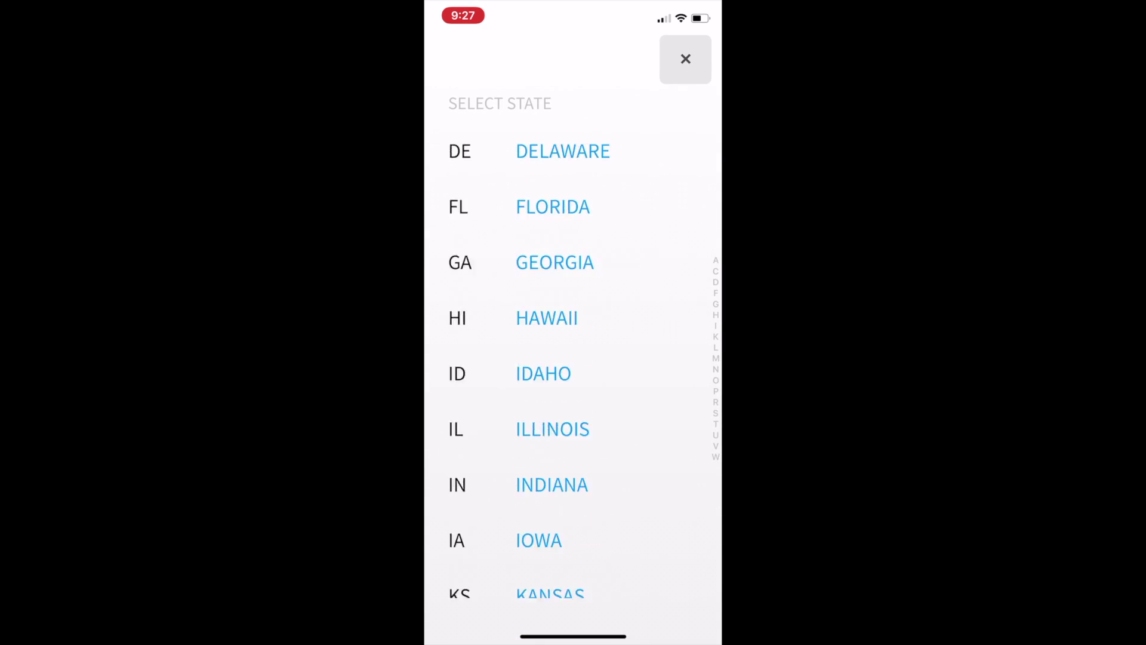
pyautogui.click(566, 259)
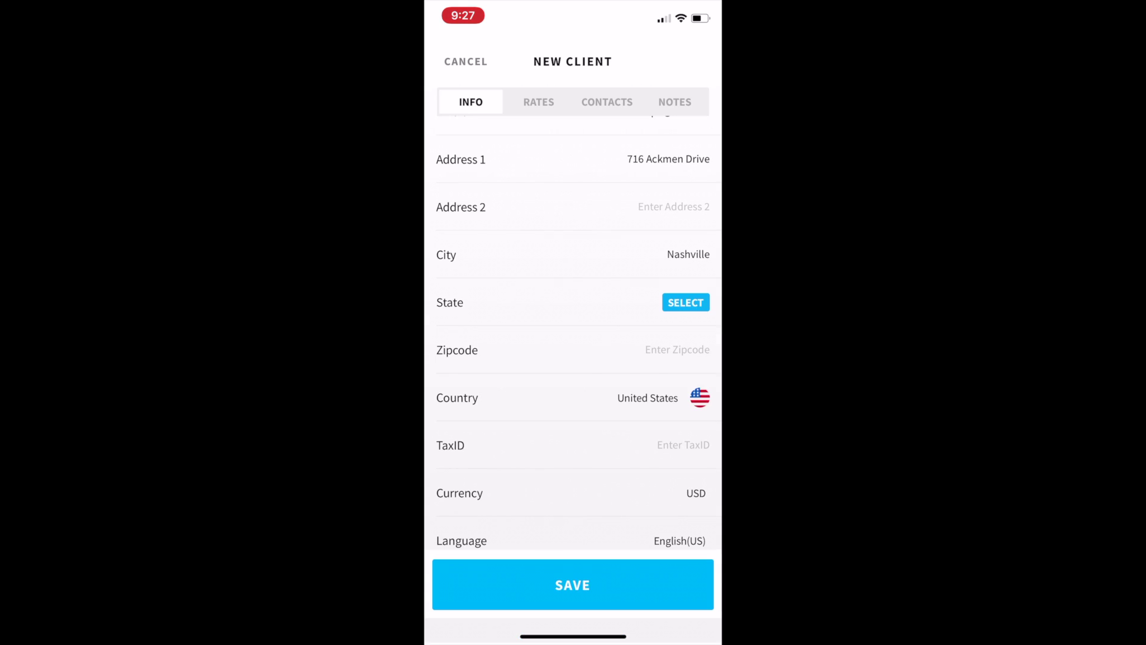
pyautogui.click(678, 350)
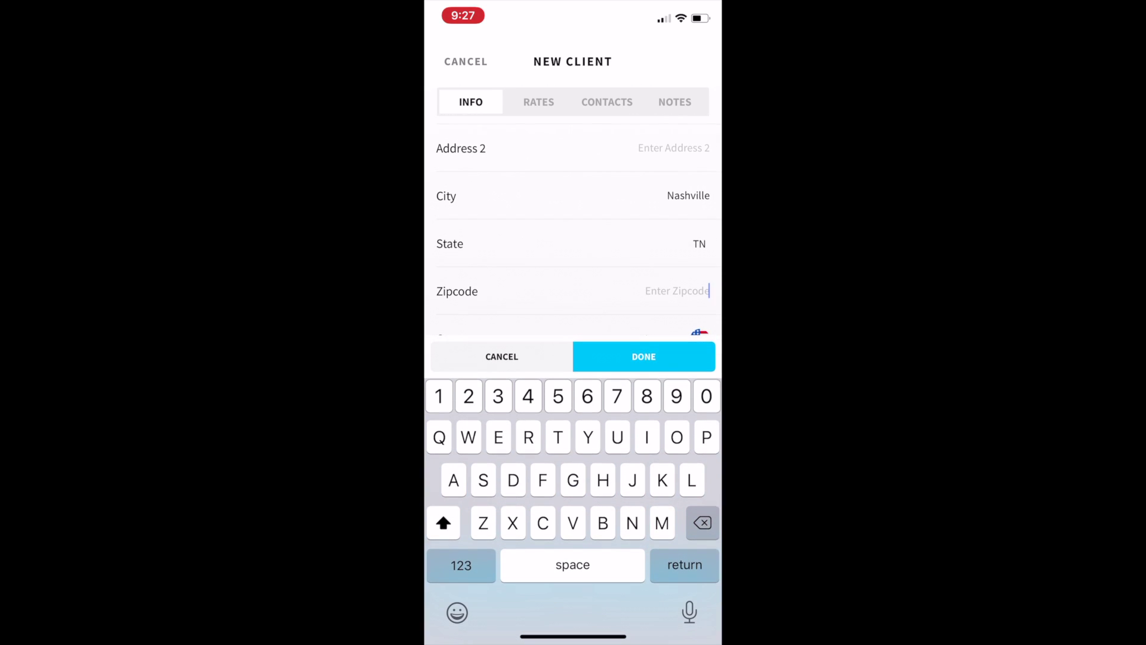
pyautogui.write('57908')
# Step: Keep USD as the currency, leave the tax ID empty, and save the client
pyautogui.scroll(-1, 573, 227)
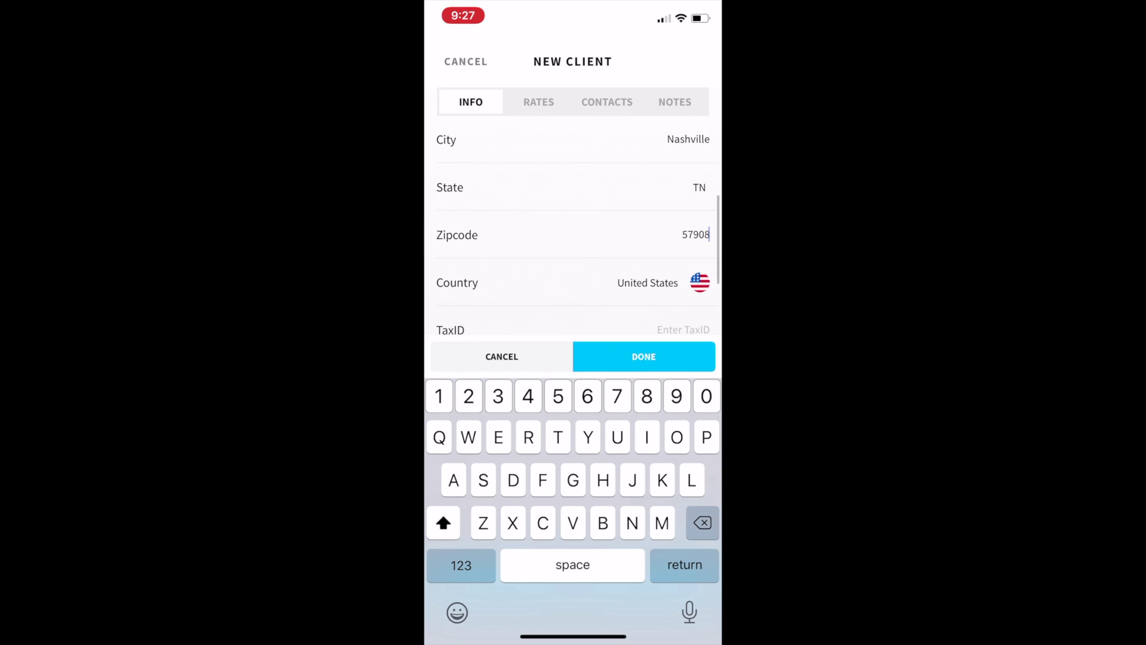
pyautogui.scroll(-1, 573, 233)
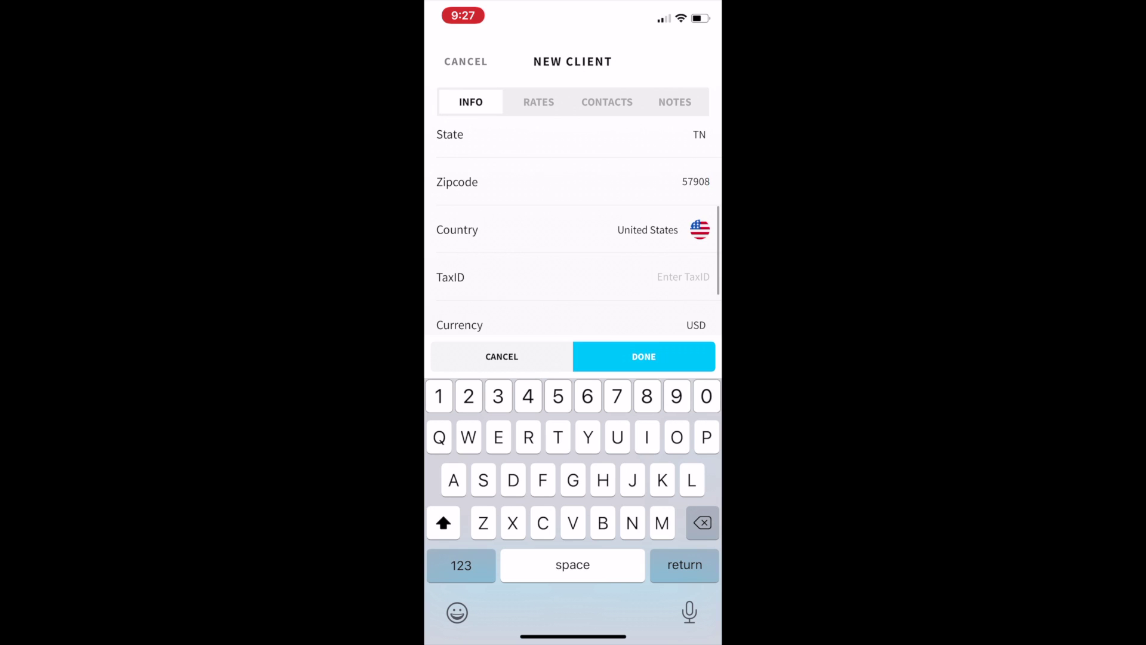
pyautogui.scroll(-1, 573, 233)
pyautogui.click(684, 229)
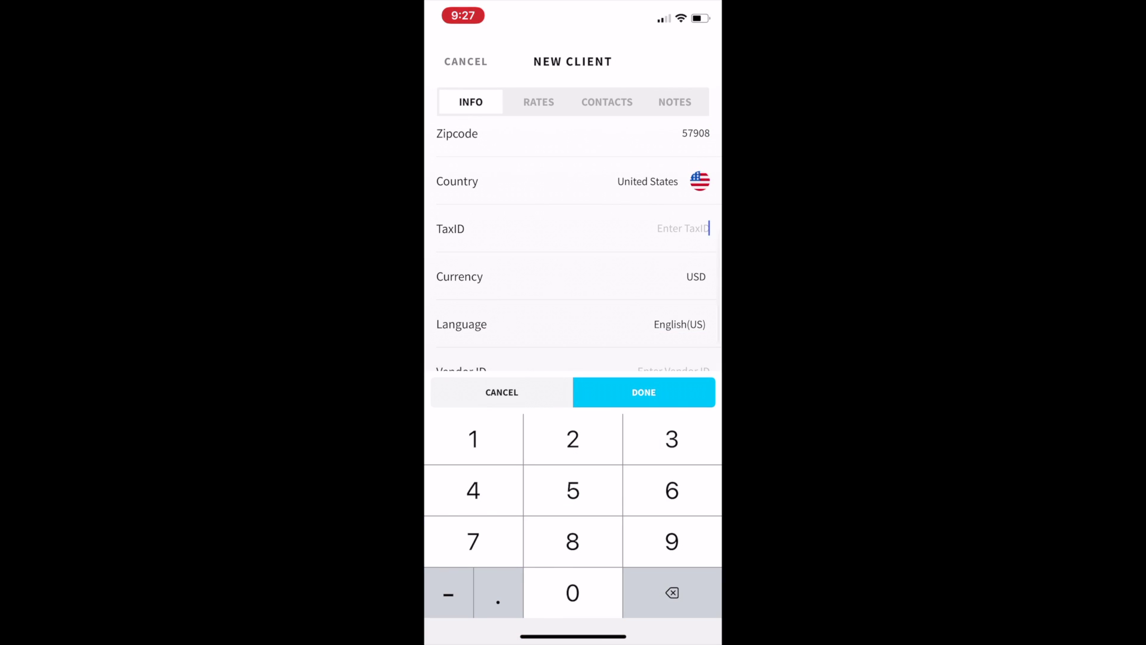
pyautogui.click(696, 277)
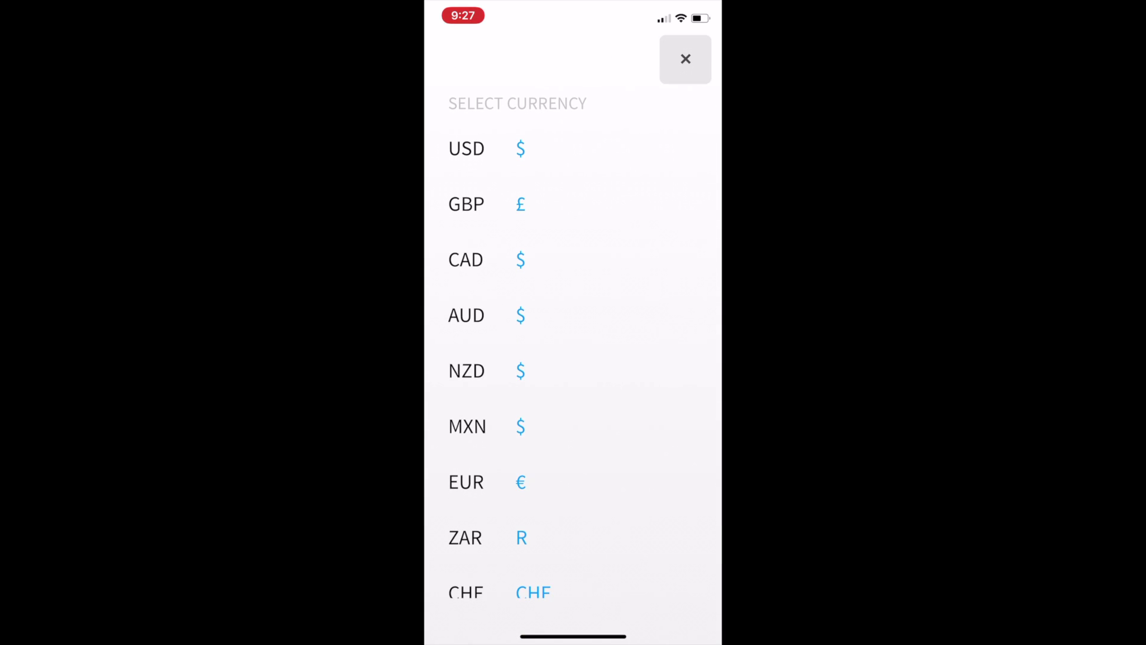
pyautogui.click(685, 59)
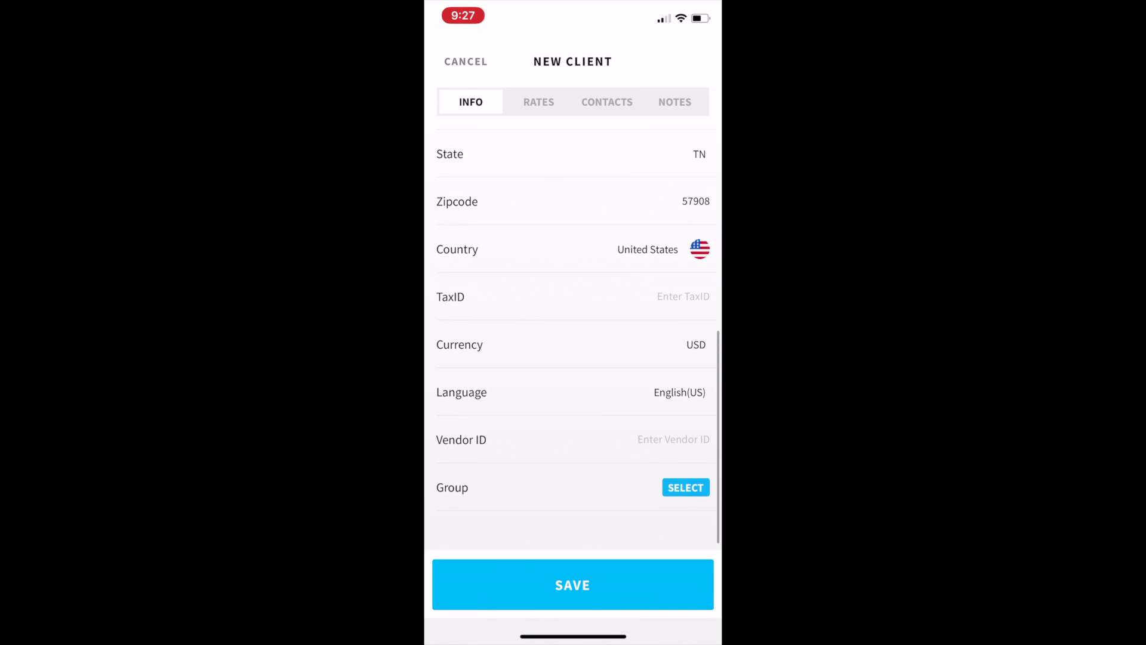
pyautogui.scroll(-2, 577, 330)
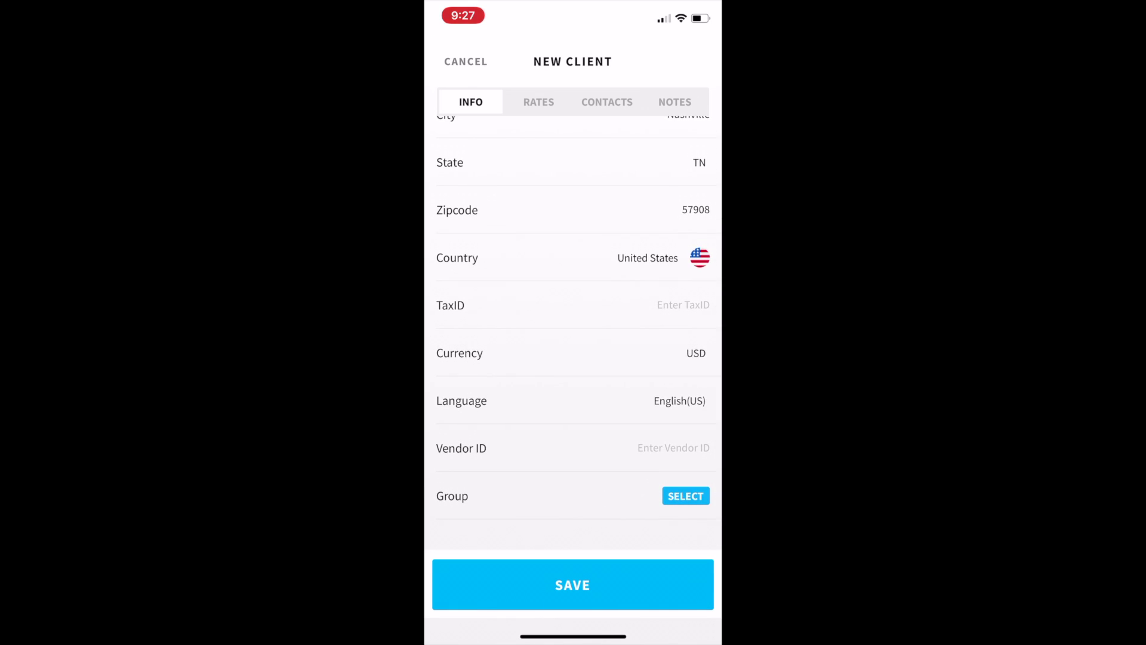
pyautogui.click(572, 585)
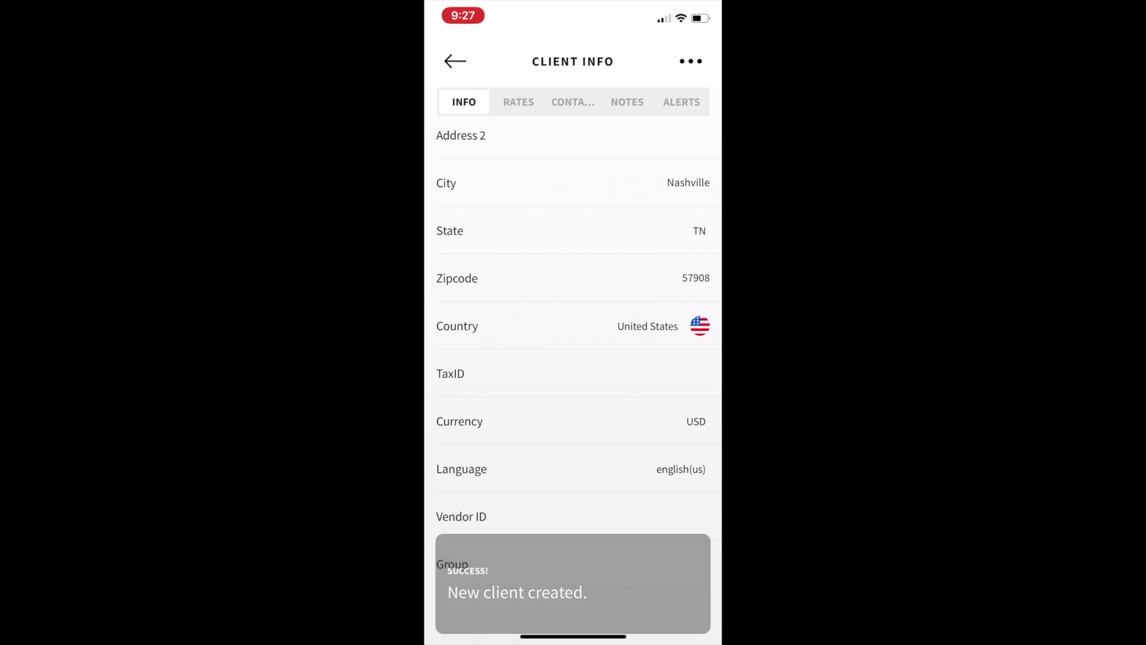
# Step: Go back to the home dashboard and start a new estimate
pyautogui.scroll(4, 573, 358)
pyautogui.scroll(3, 573, 358)
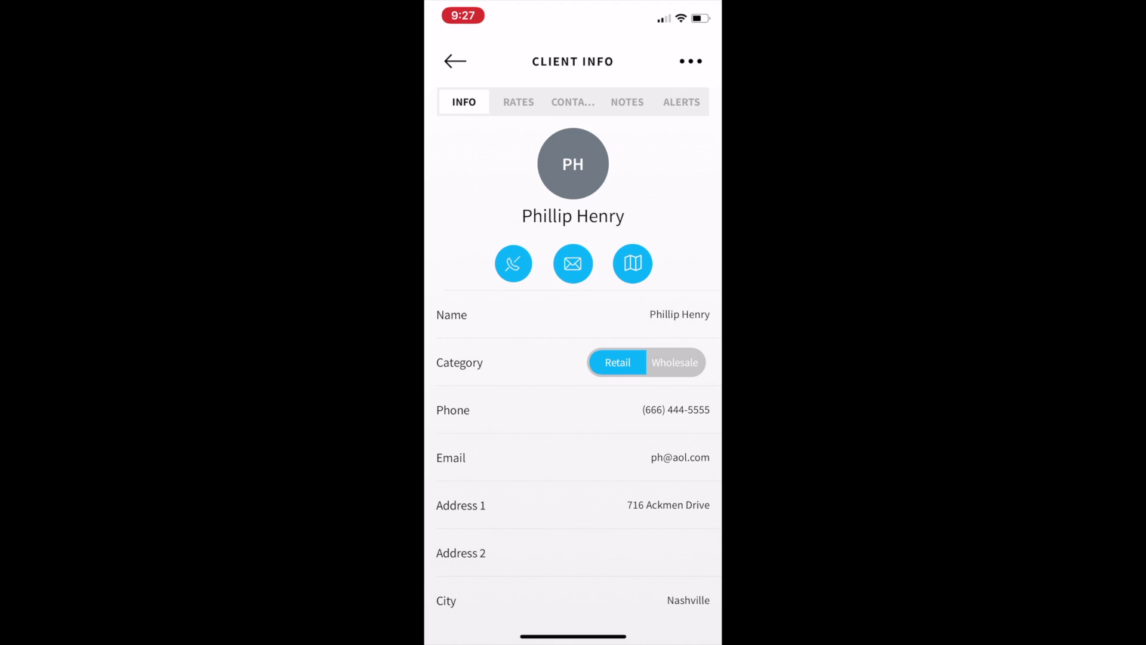
pyautogui.click(455, 61)
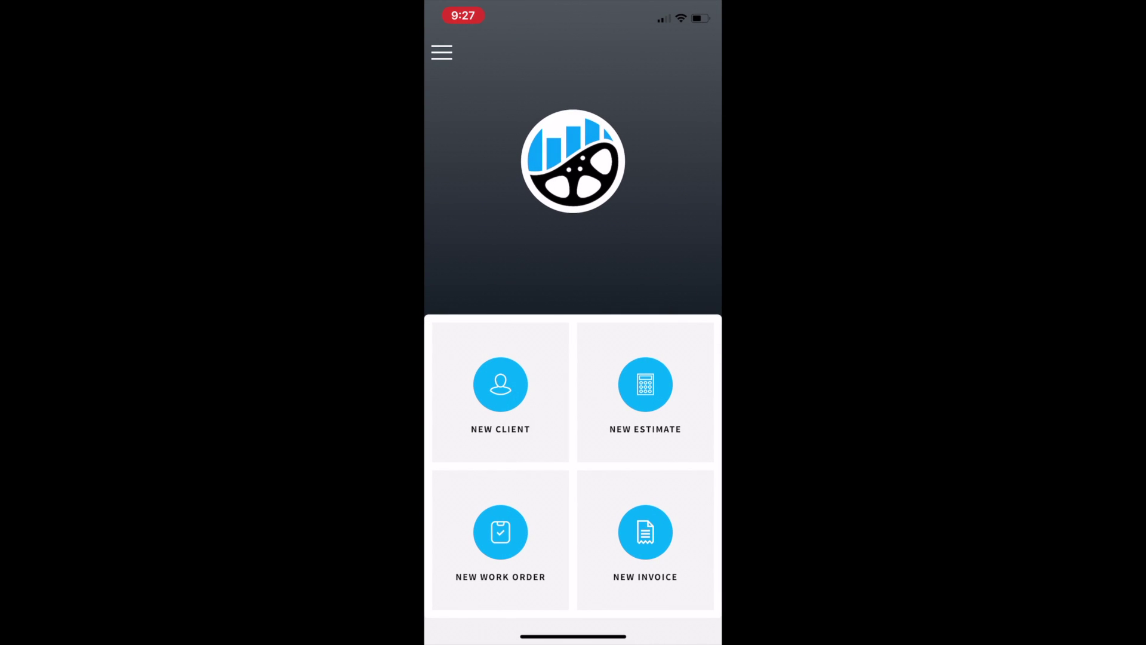
pyautogui.click(646, 391)
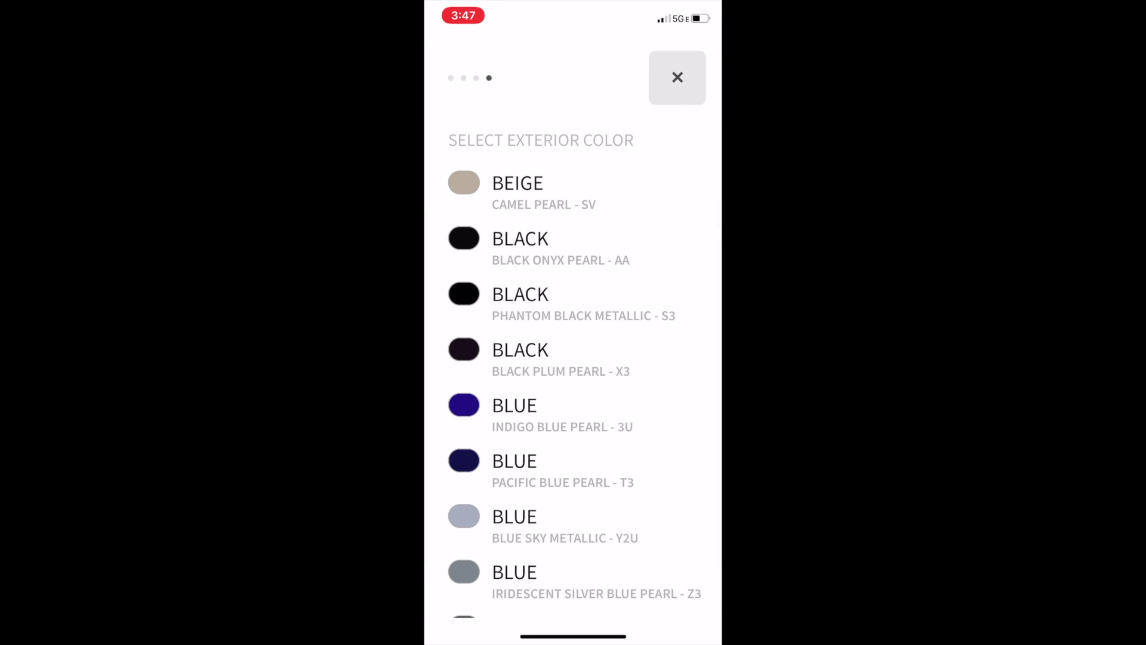
pyautogui.click(562, 468)
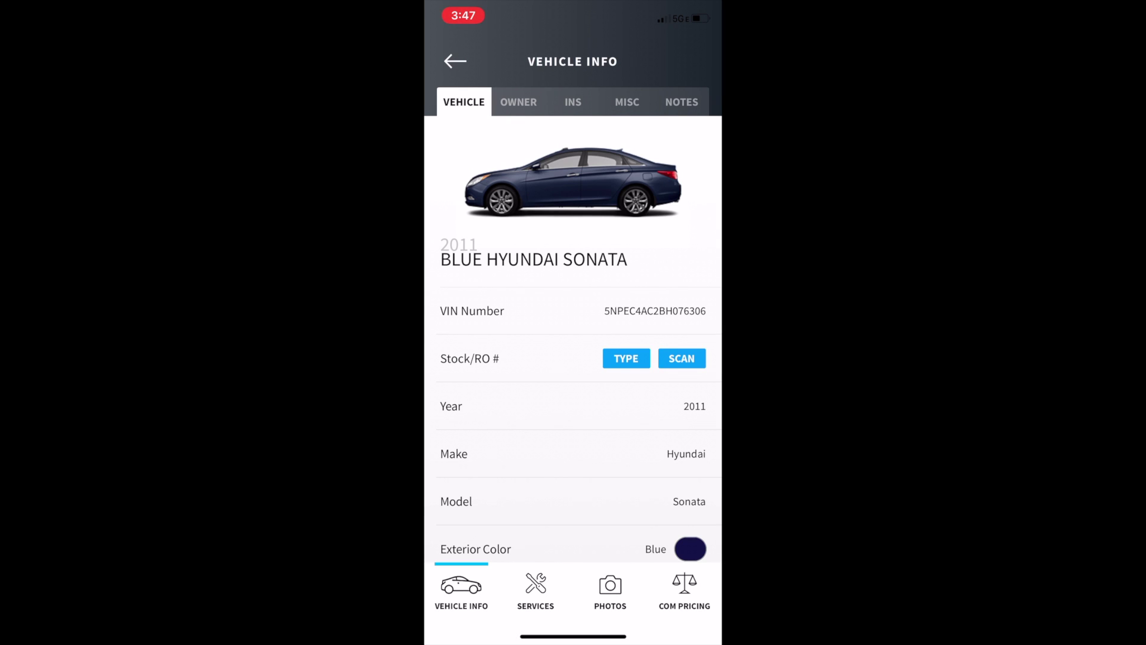
pyautogui.scroll(-3, 573, 344)
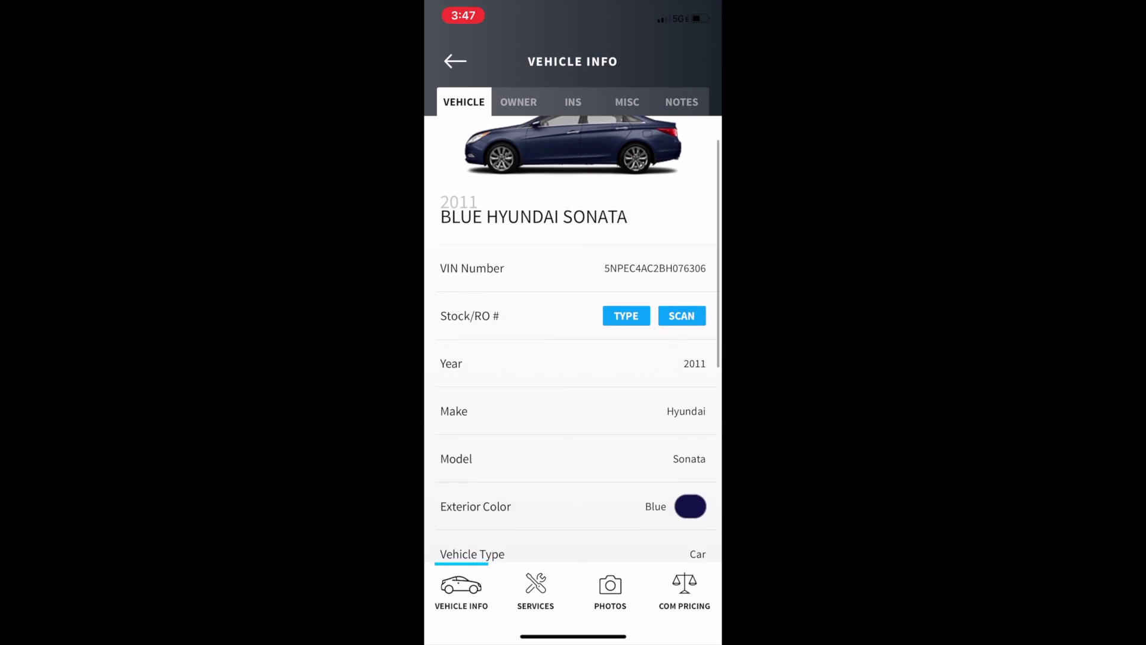
pyautogui.scroll(-4, 573, 338)
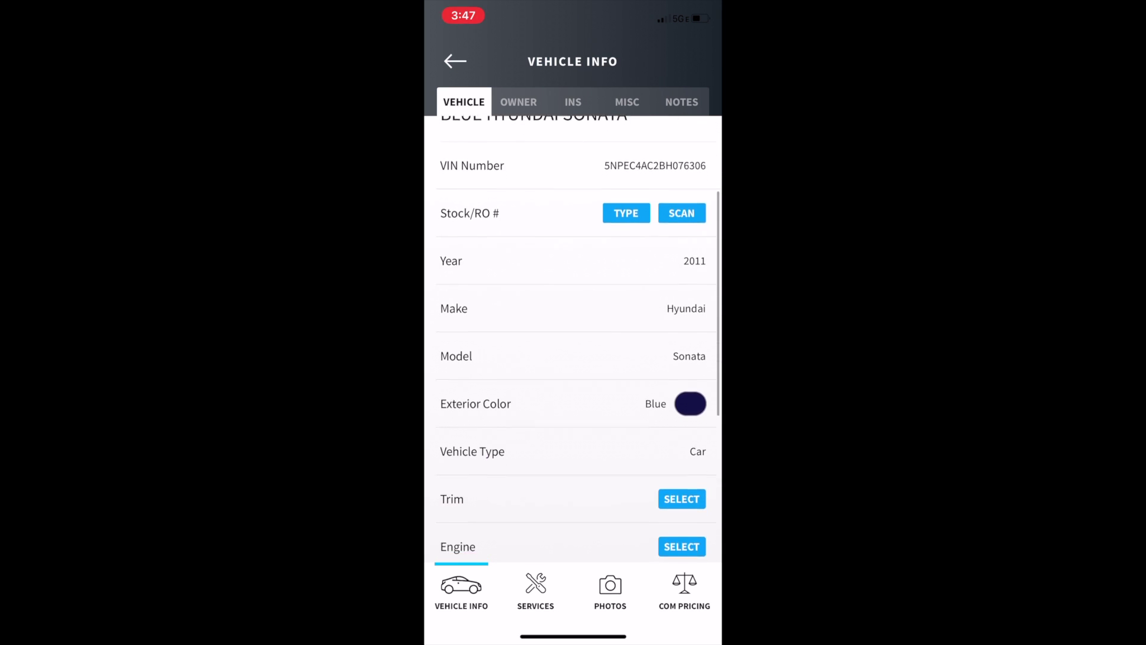
pyautogui.scroll(-5, 573, 338)
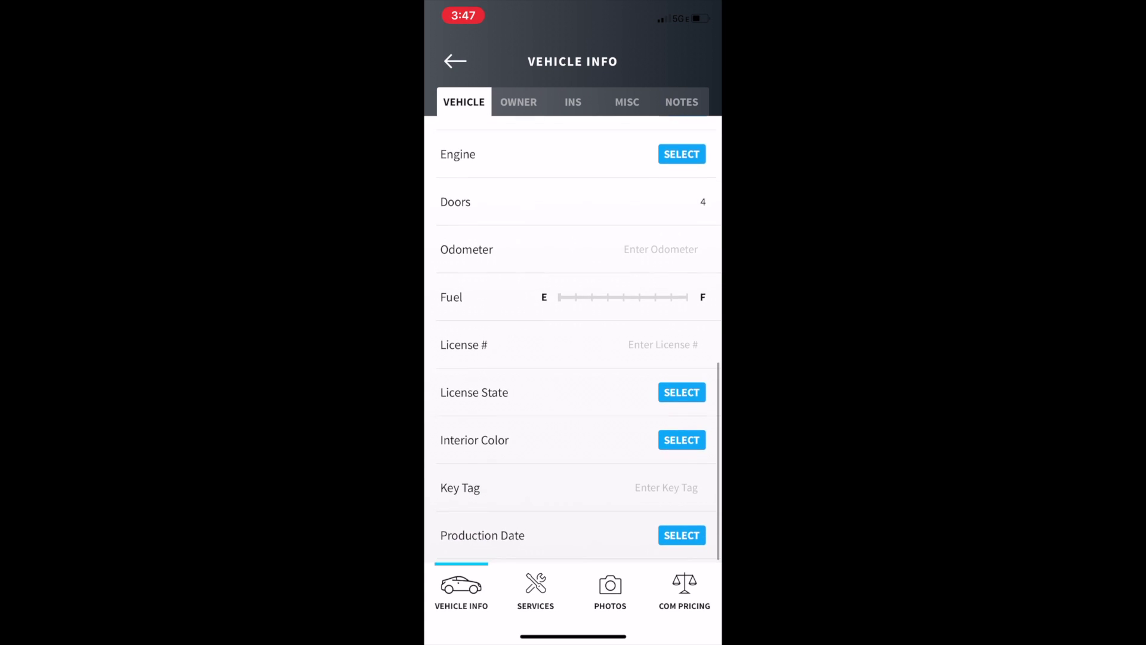
pyautogui.scroll(-1, 573, 339)
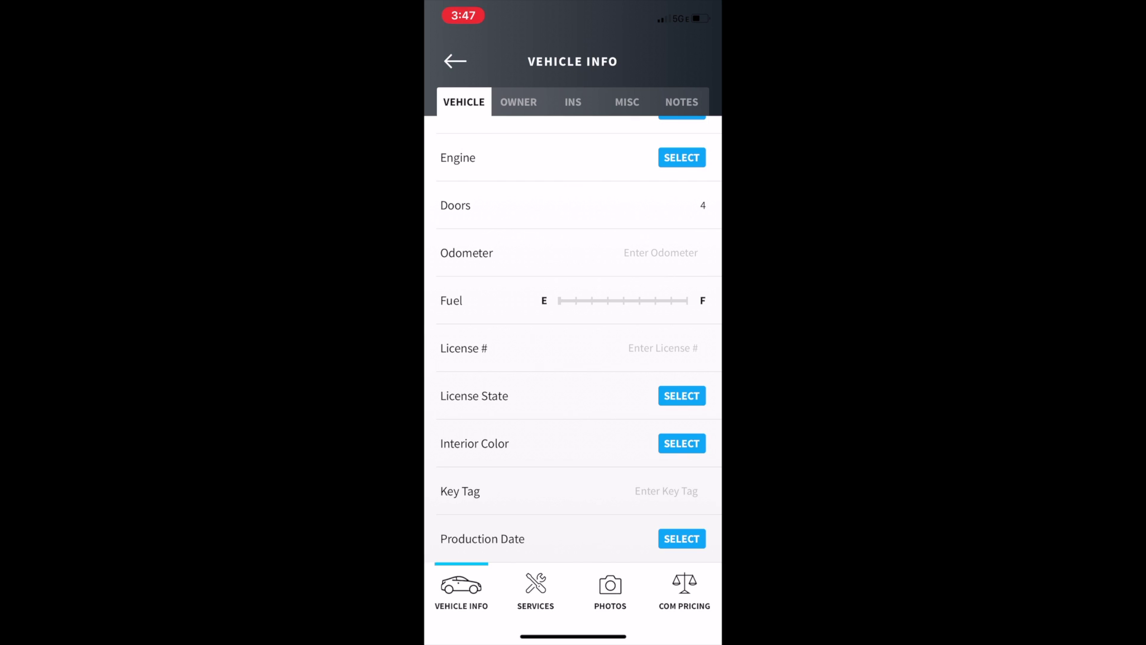
pyautogui.click(682, 395)
pyautogui.scroll(-10, 573, 358)
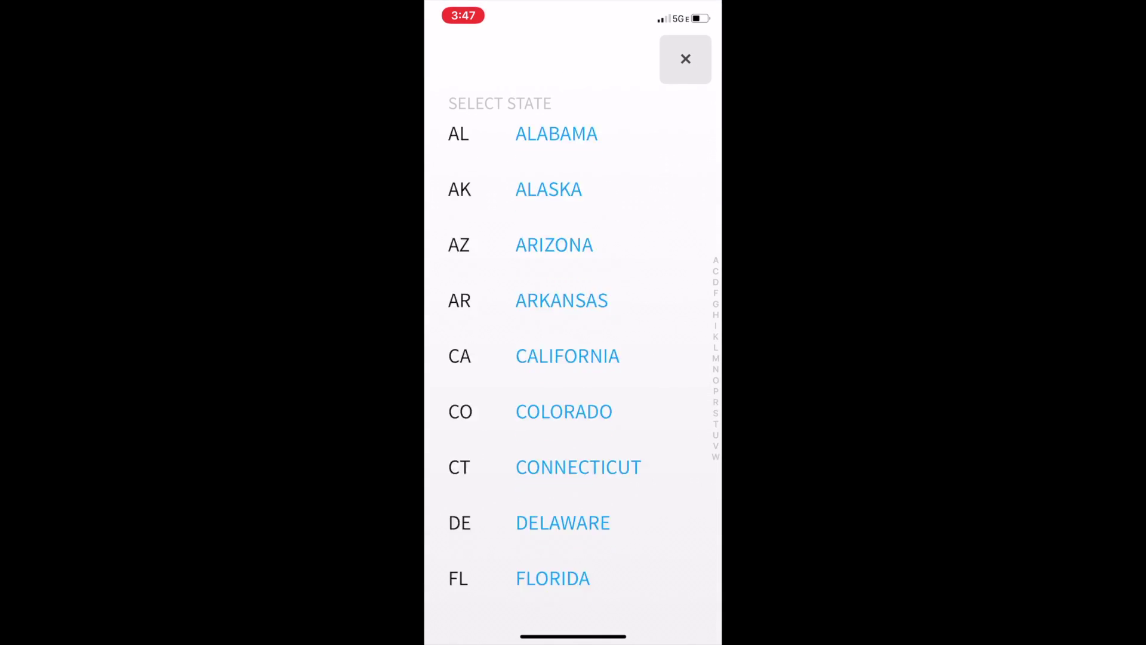
pyautogui.scroll(-10, 573, 358)
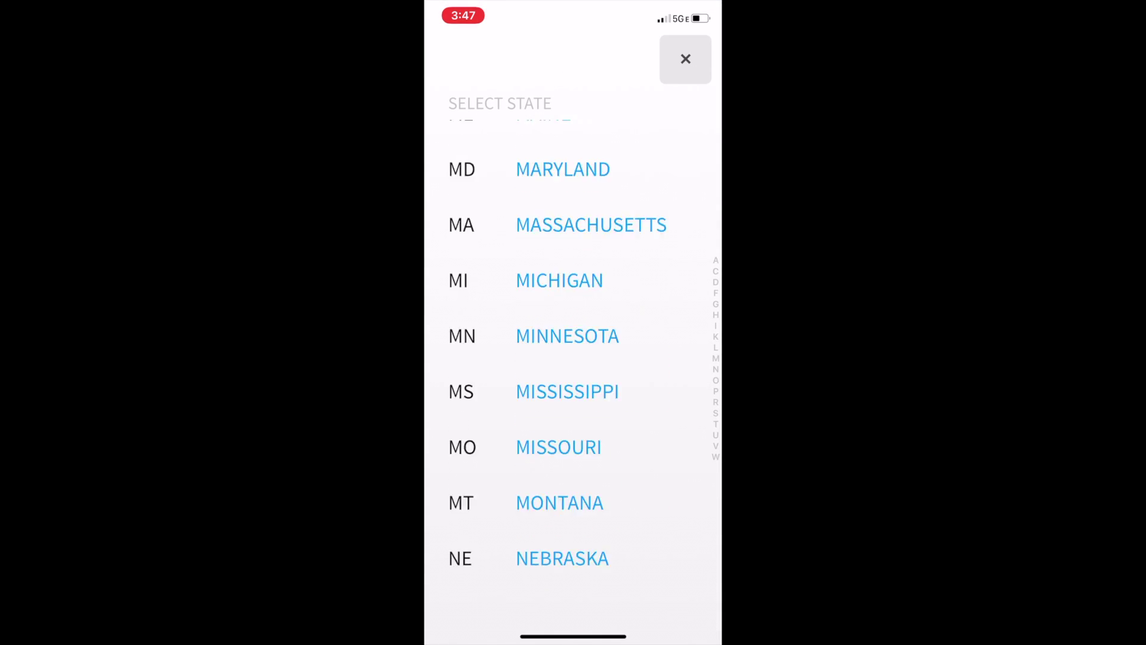
pyautogui.scroll(-10, 573, 358)
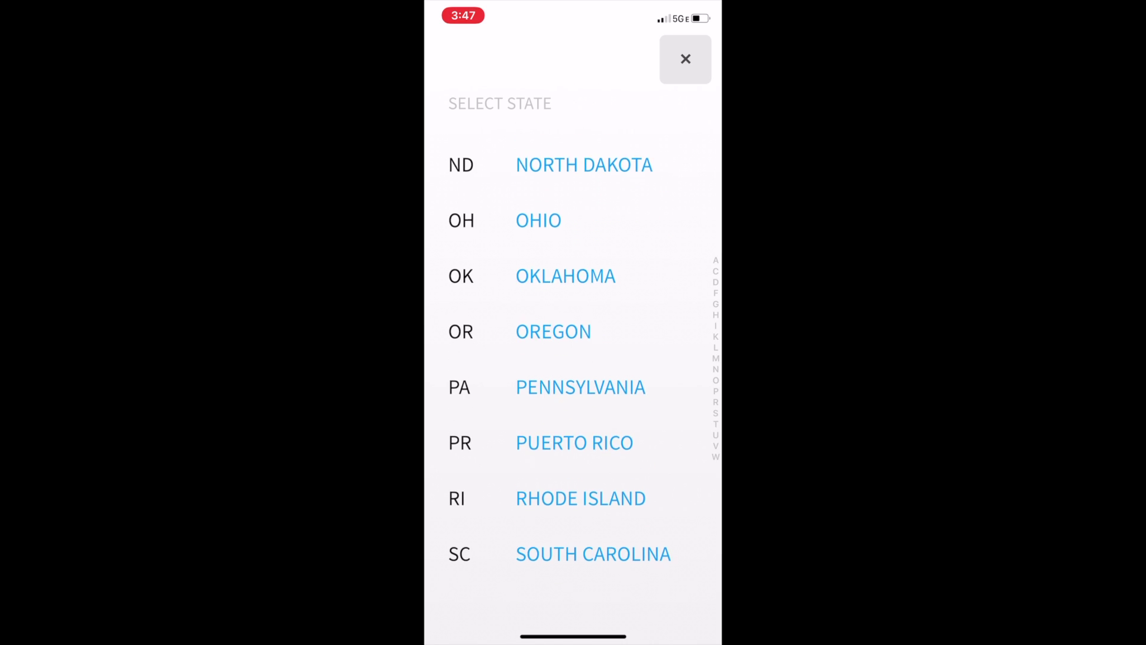
pyautogui.click(567, 225)
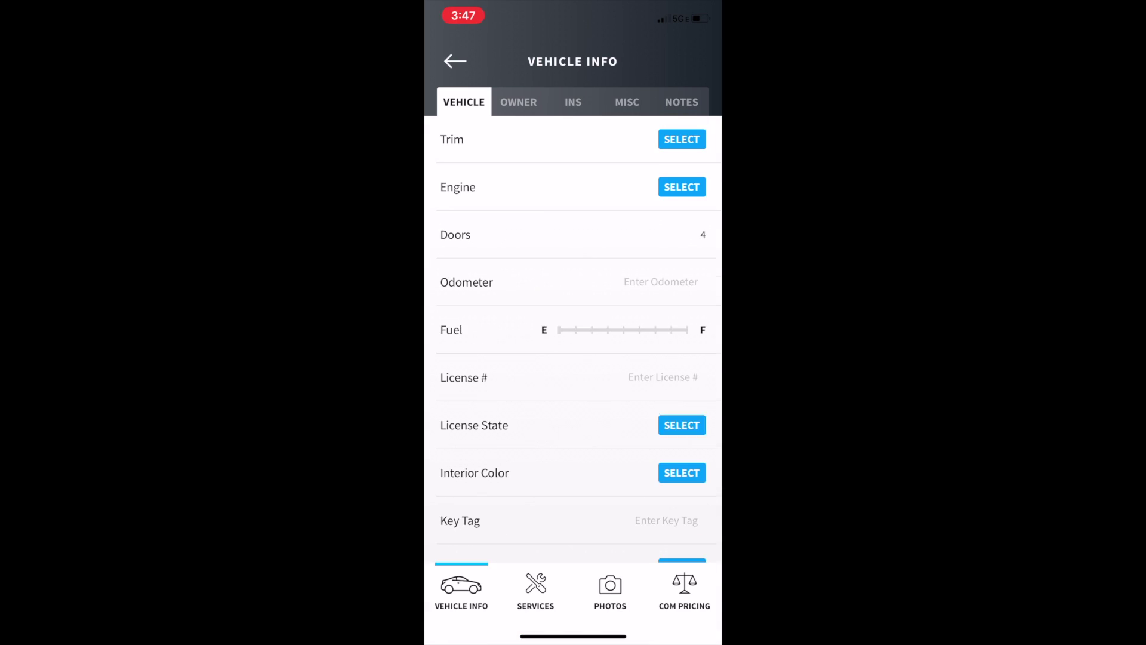
pyautogui.scroll(-1, 573, 334)
pyautogui.click(682, 442)
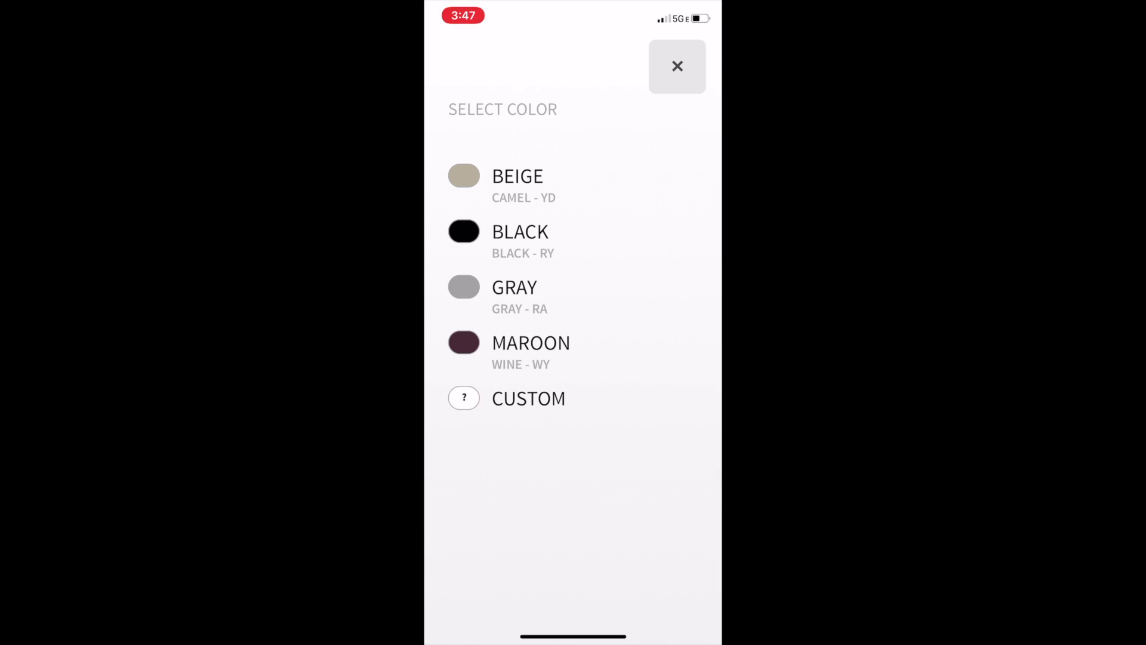
pyautogui.click(515, 292)
pyautogui.scroll(-1, 573, 334)
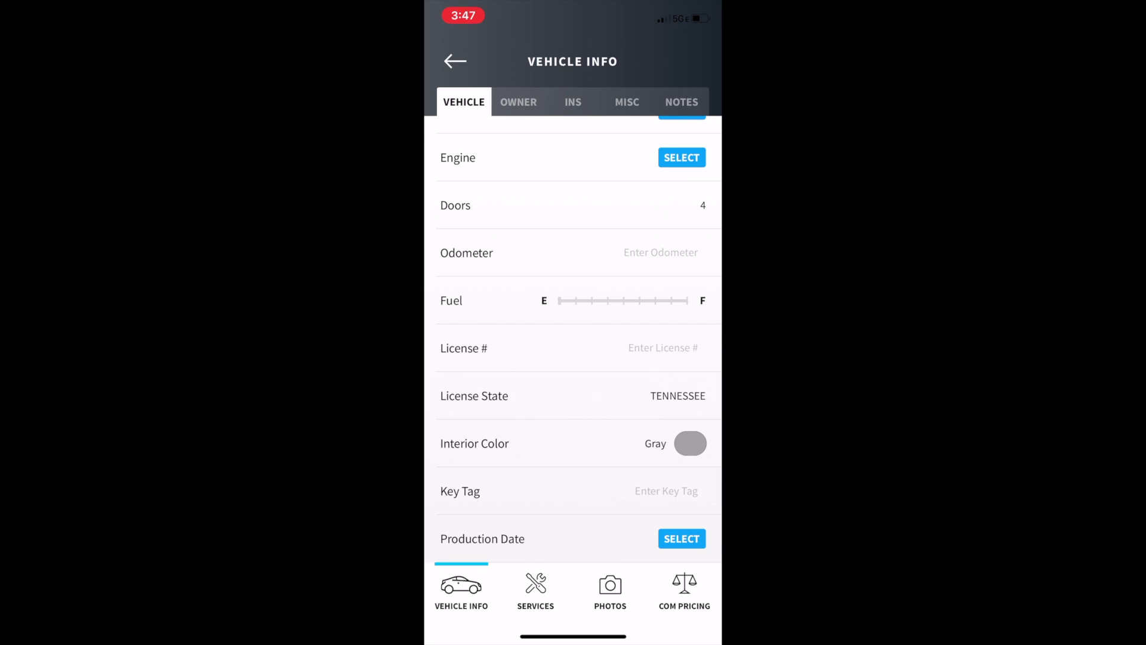
pyautogui.click(666, 490)
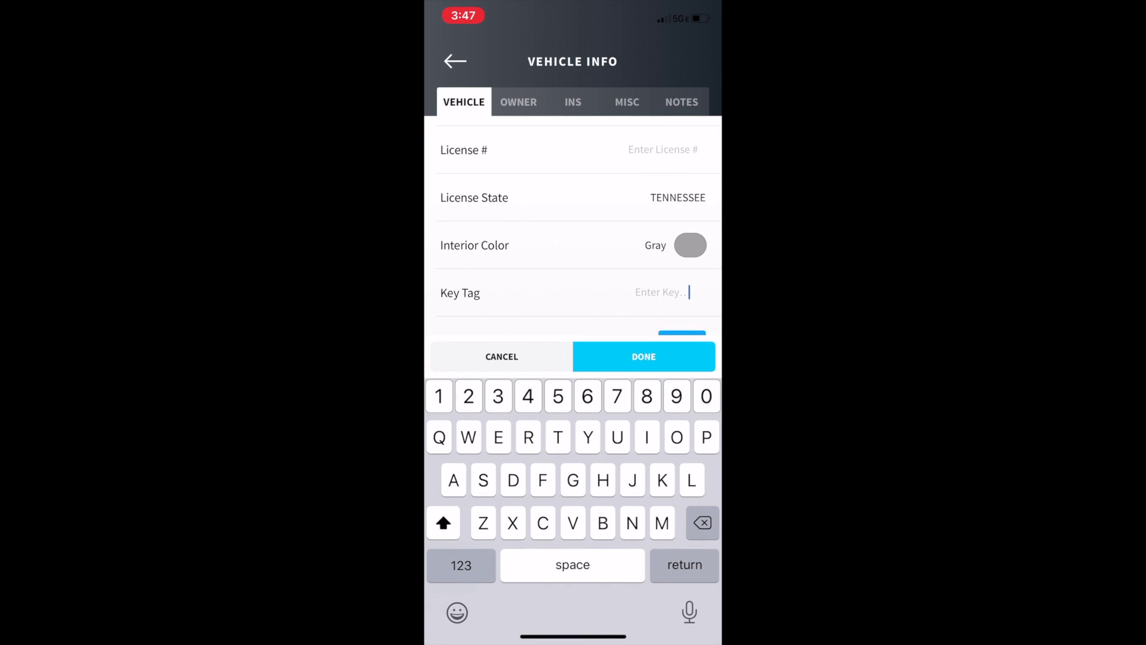
pyautogui.click(501, 356)
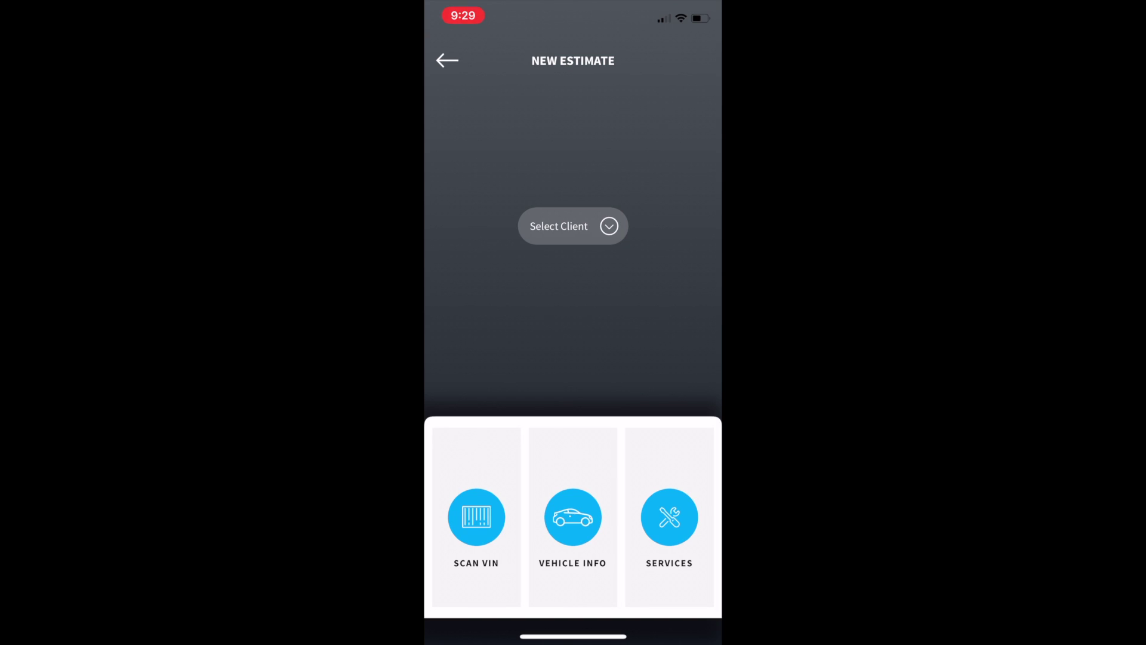
# Step: Scroll through the estimate's service categories, all still at $0.00
pyautogui.scroll(-1, 573, 358)
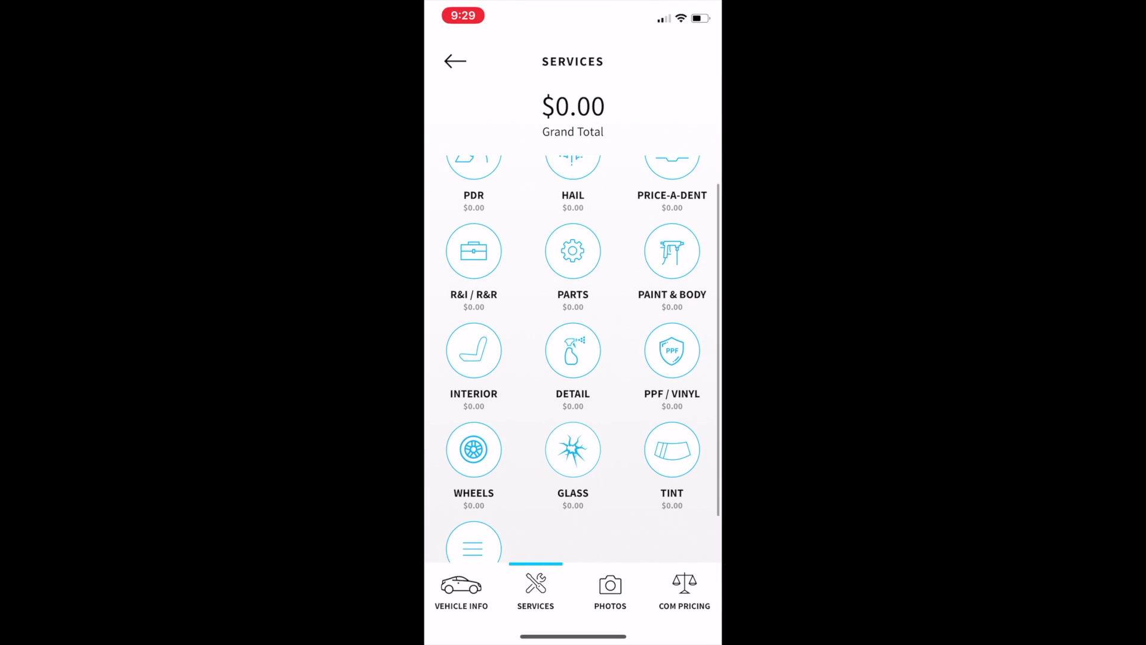
pyautogui.scroll(-2, 573, 358)
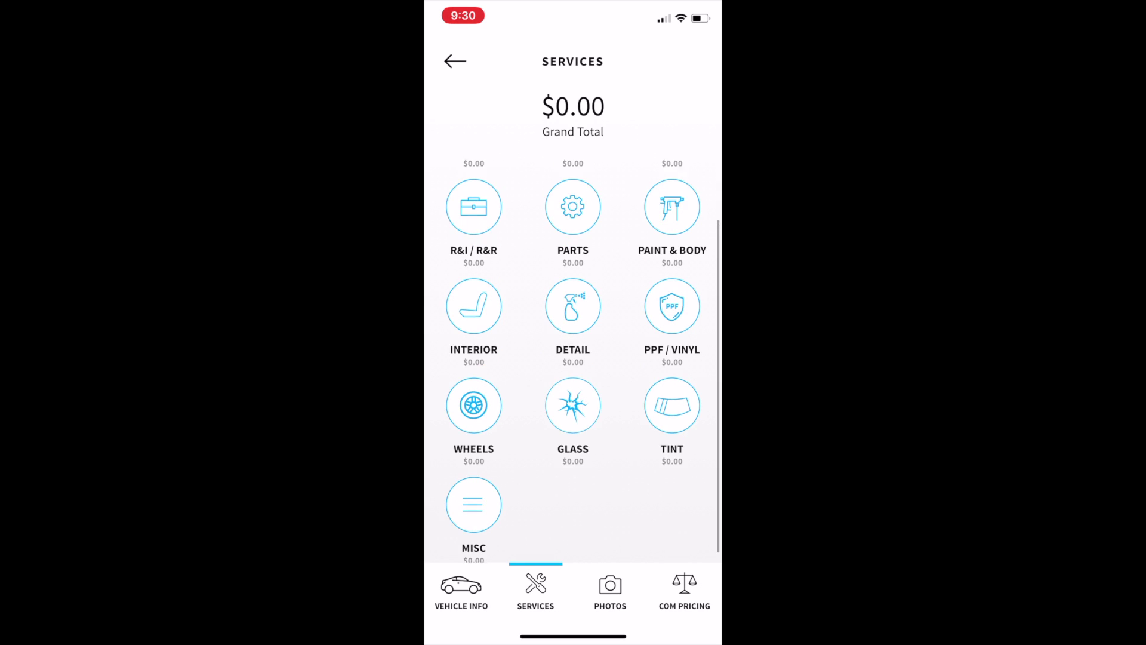
pyautogui.scroll(3, 573, 358)
pyautogui.scroll(-3, 573, 358)
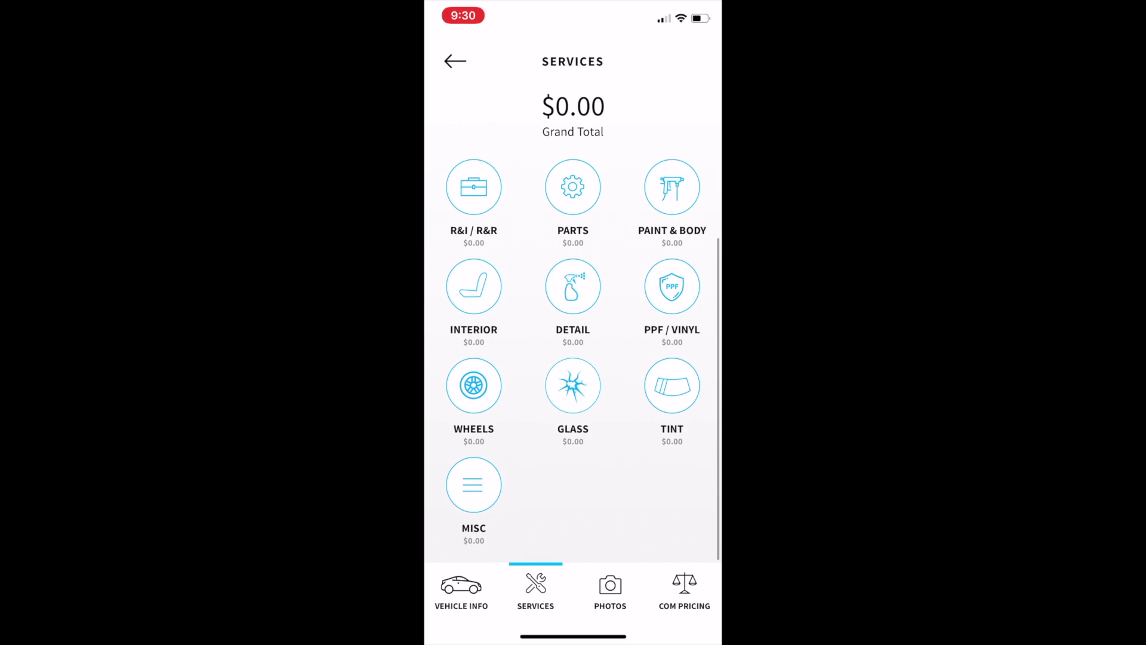
pyautogui.scroll(2, 573, 349)
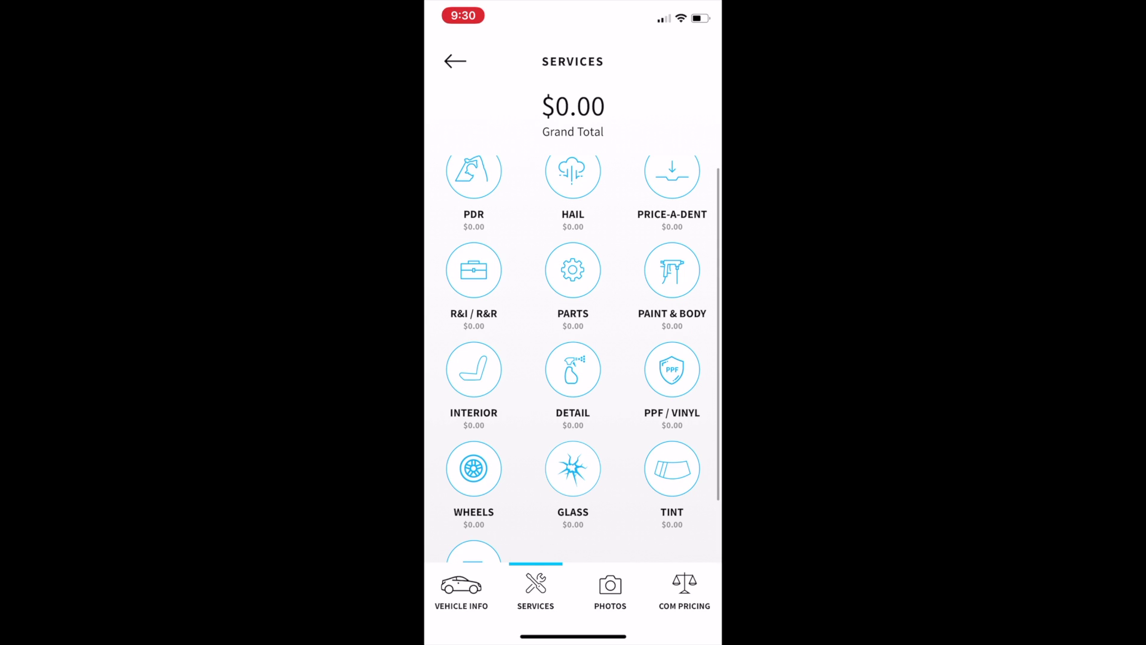
# Step: Pick the $150.00 Level 1 detail package and show its Engine conditional factors
pyautogui.click(572, 369)
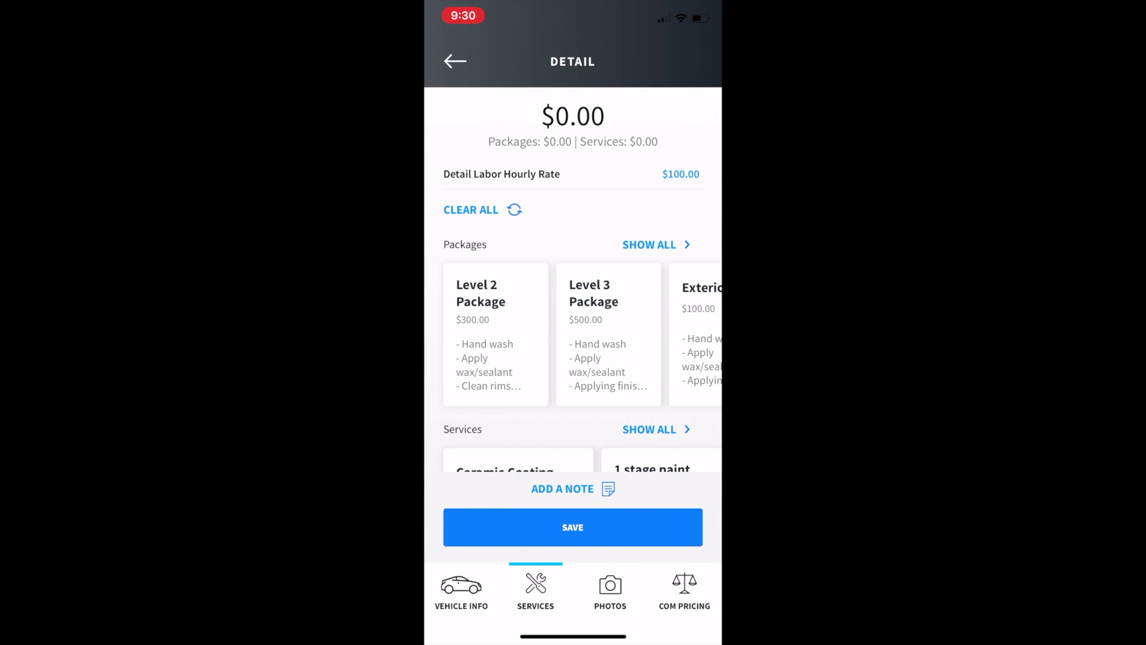
pyautogui.hscroll(6, 573, 334)
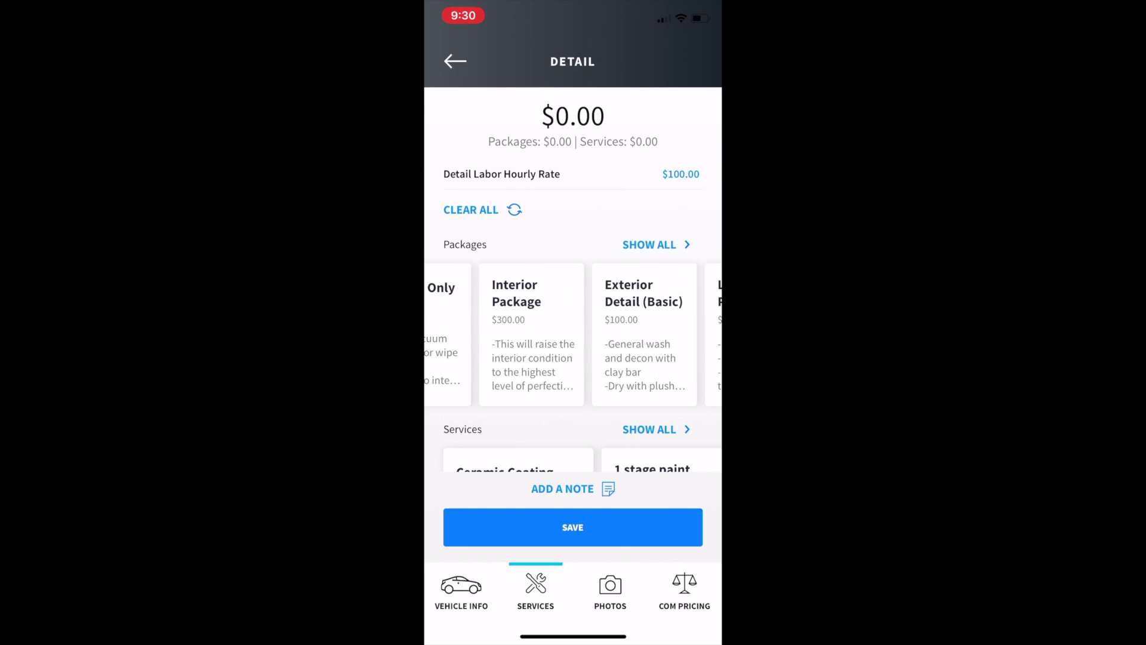
pyautogui.hscroll(2, 573, 334)
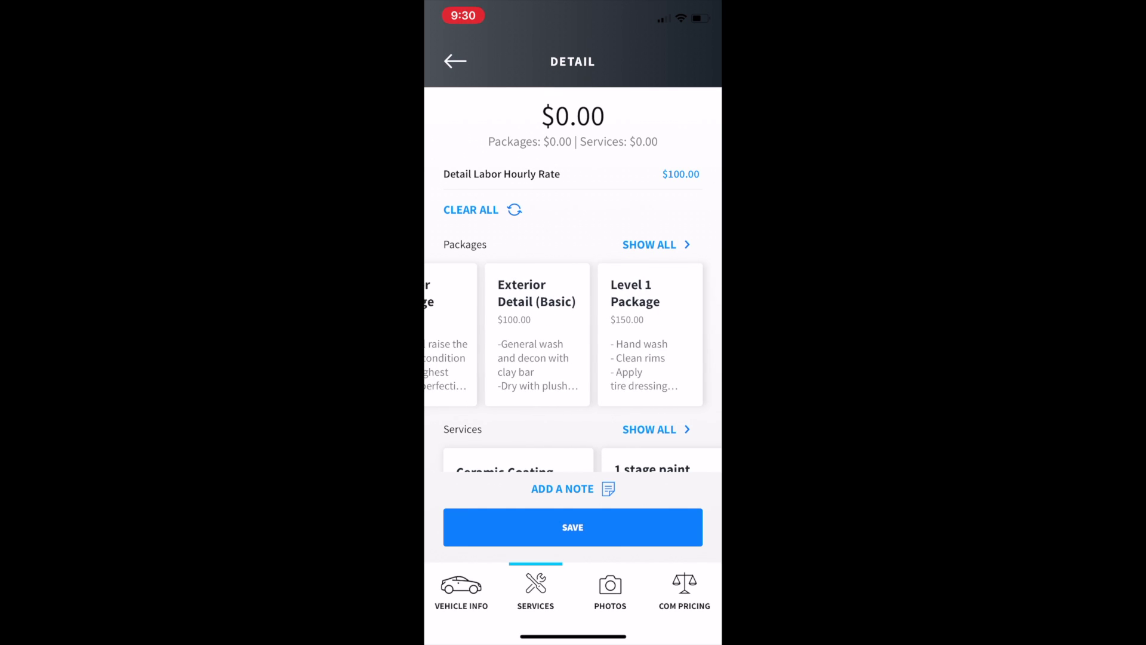
pyautogui.click(650, 335)
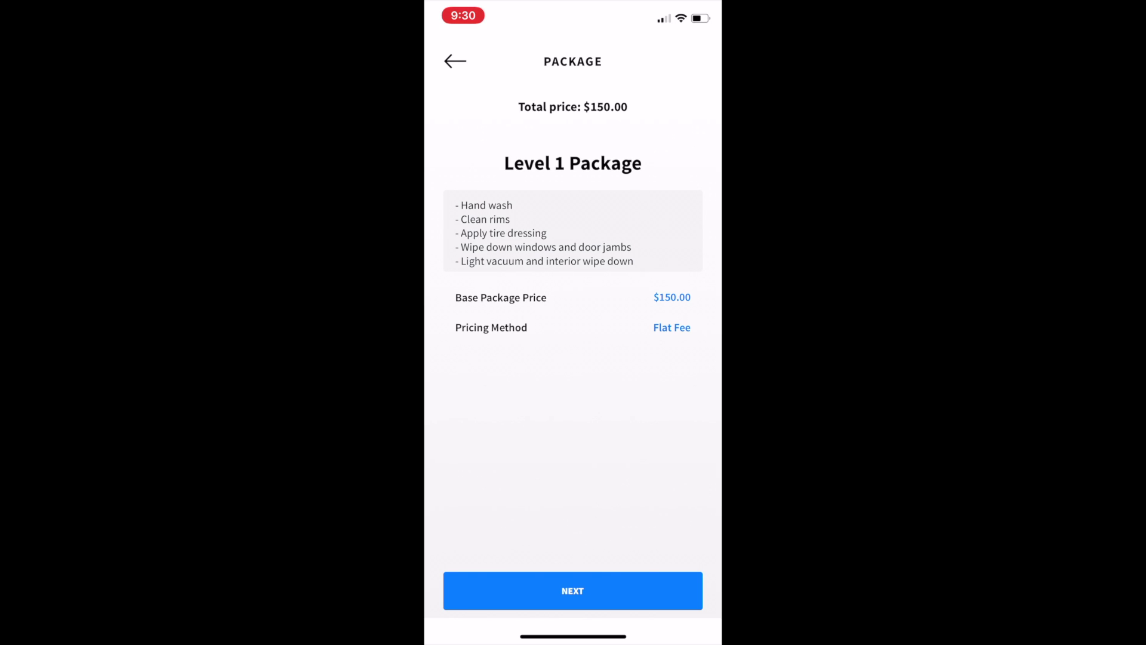
pyautogui.click(572, 590)
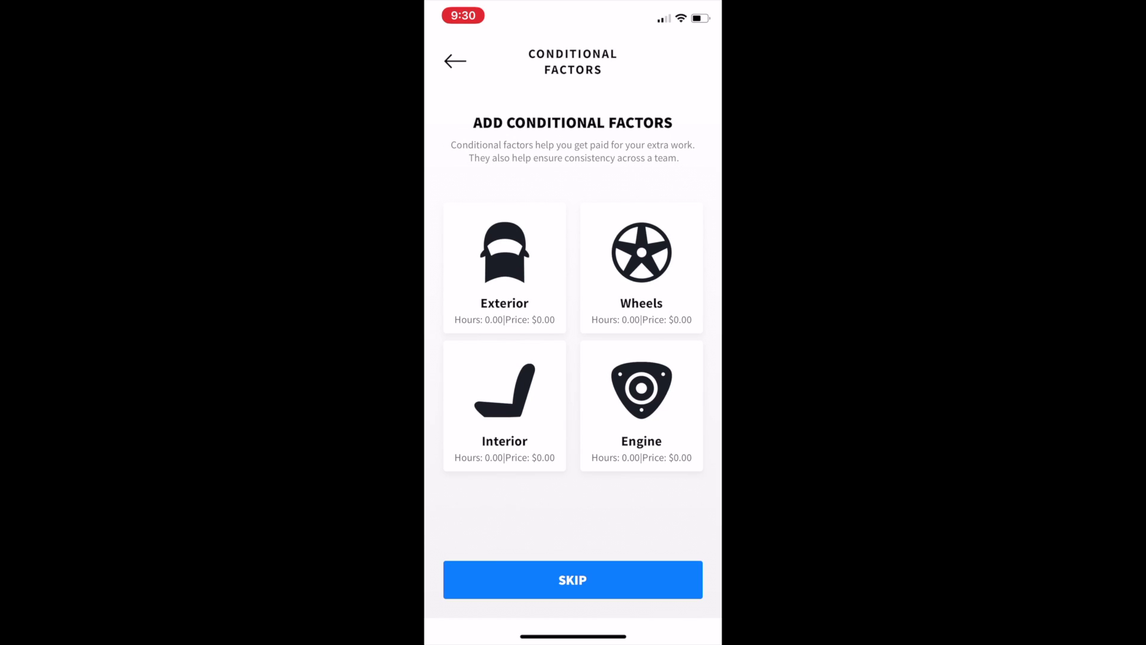
pyautogui.click(641, 406)
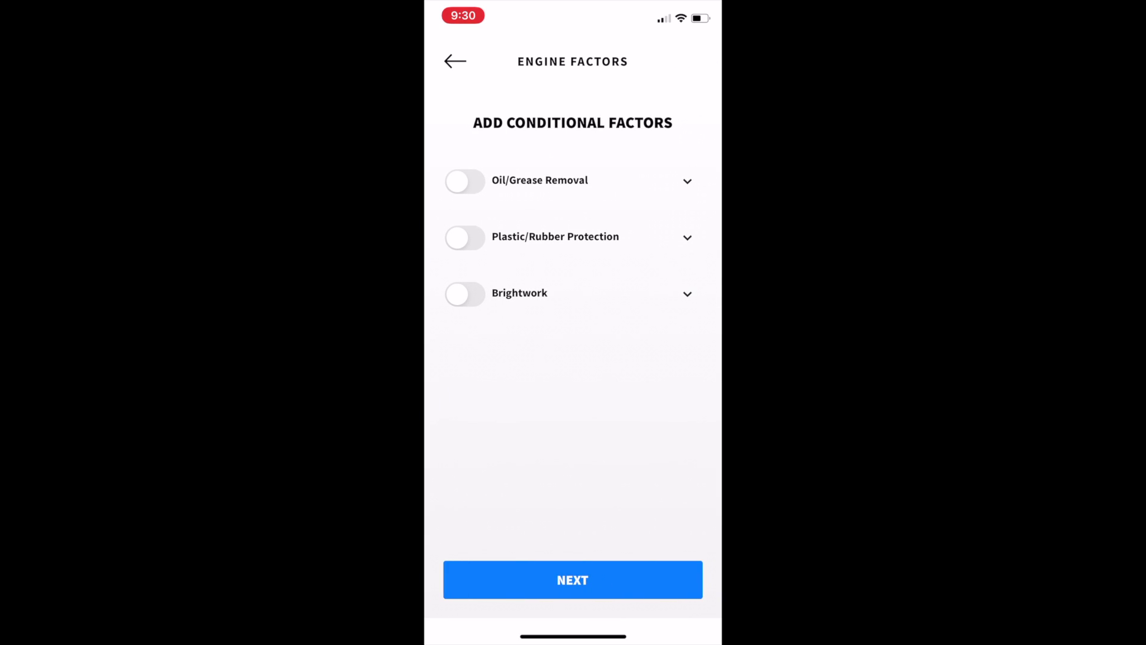
# Step: Enable Oil/Grease Removal and set its hours to 0.45, correcting the mistaken 45
pyautogui.click(465, 181)
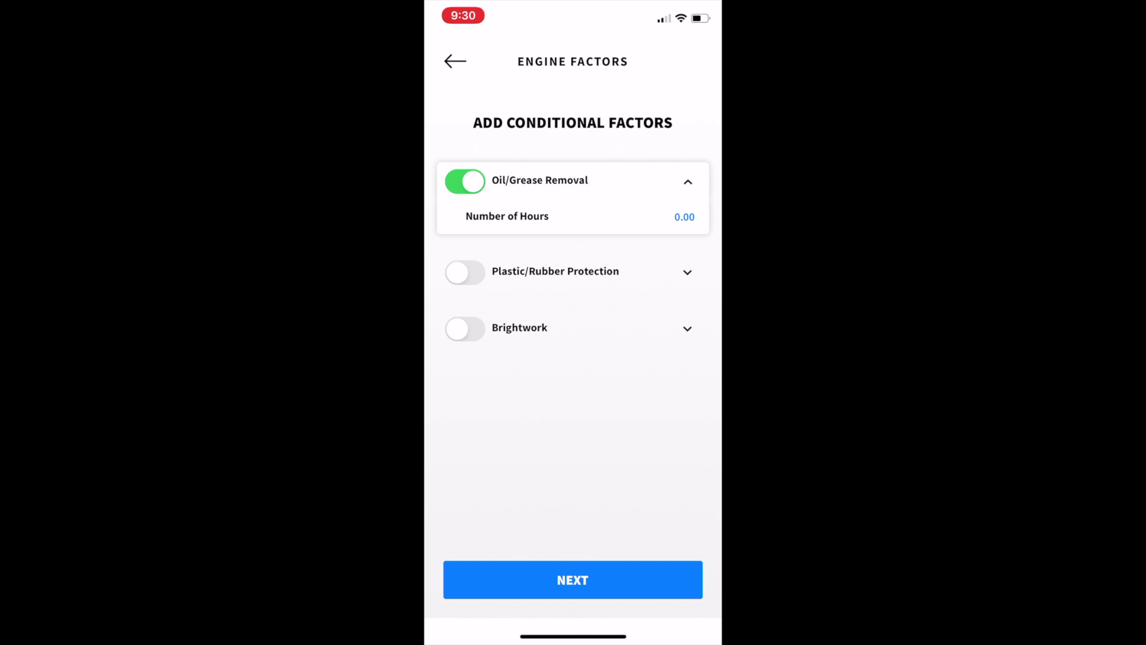
pyautogui.click(684, 217)
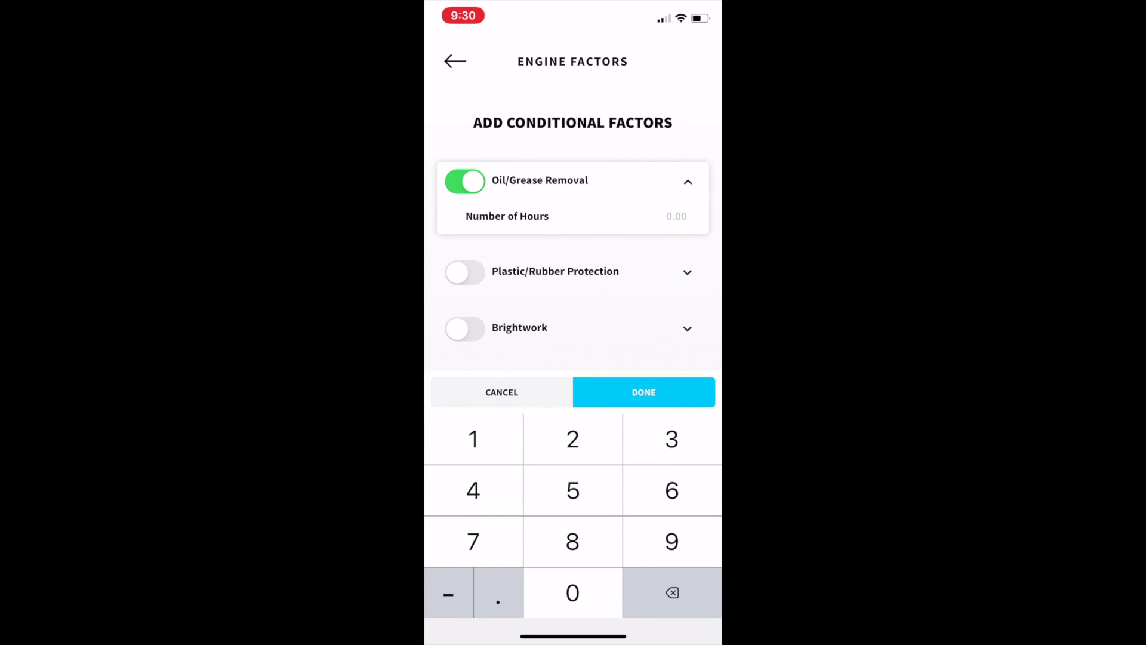
pyautogui.write('45')
pyautogui.click(643, 392)
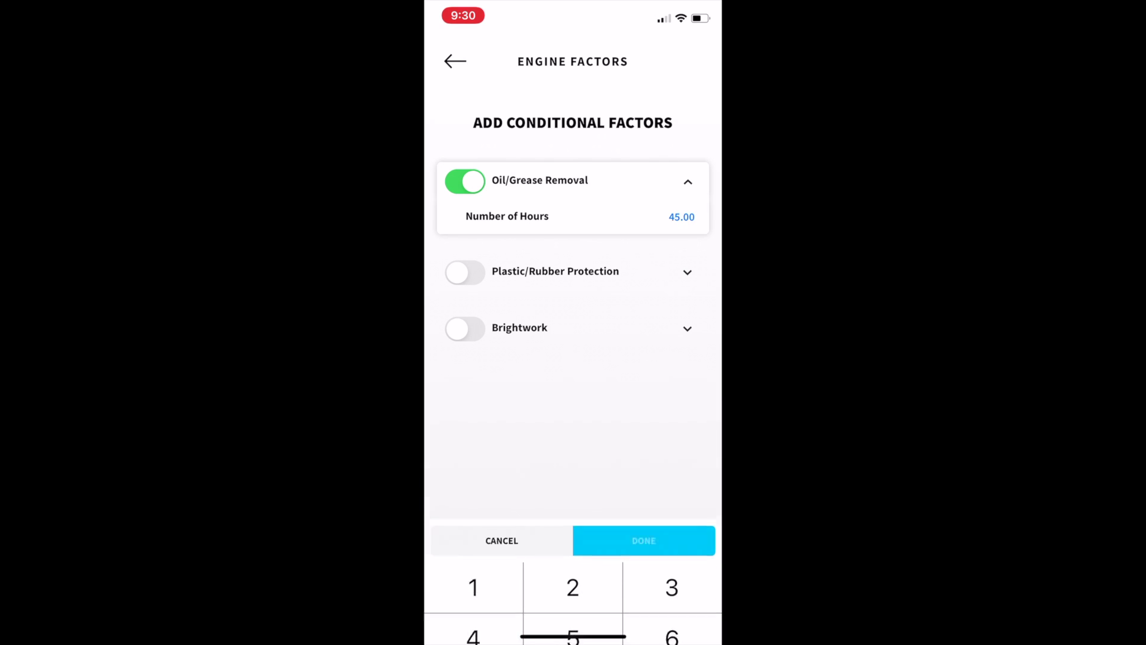
pyautogui.click(681, 216)
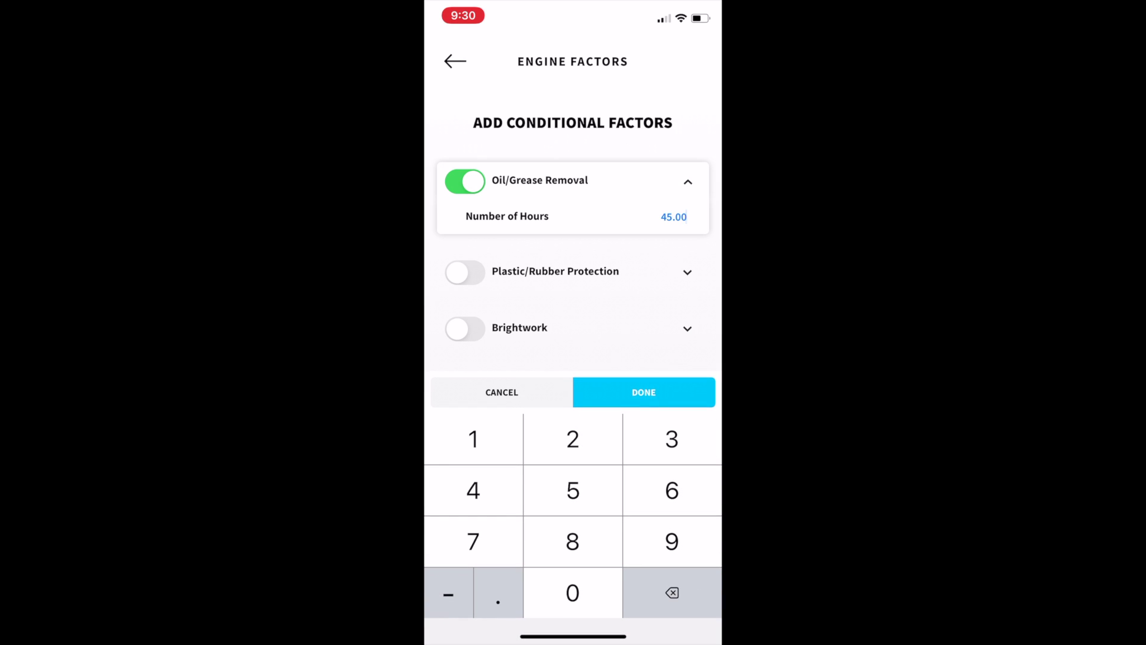
pyautogui.press('BackSpace')
pyautogui.press('BackSpace')
pyautogui.press('BackSpace')
pyautogui.press('BackSpace')
pyautogui.press('BackSpace')
pyautogui.write('0.45')
pyautogui.click(644, 392)
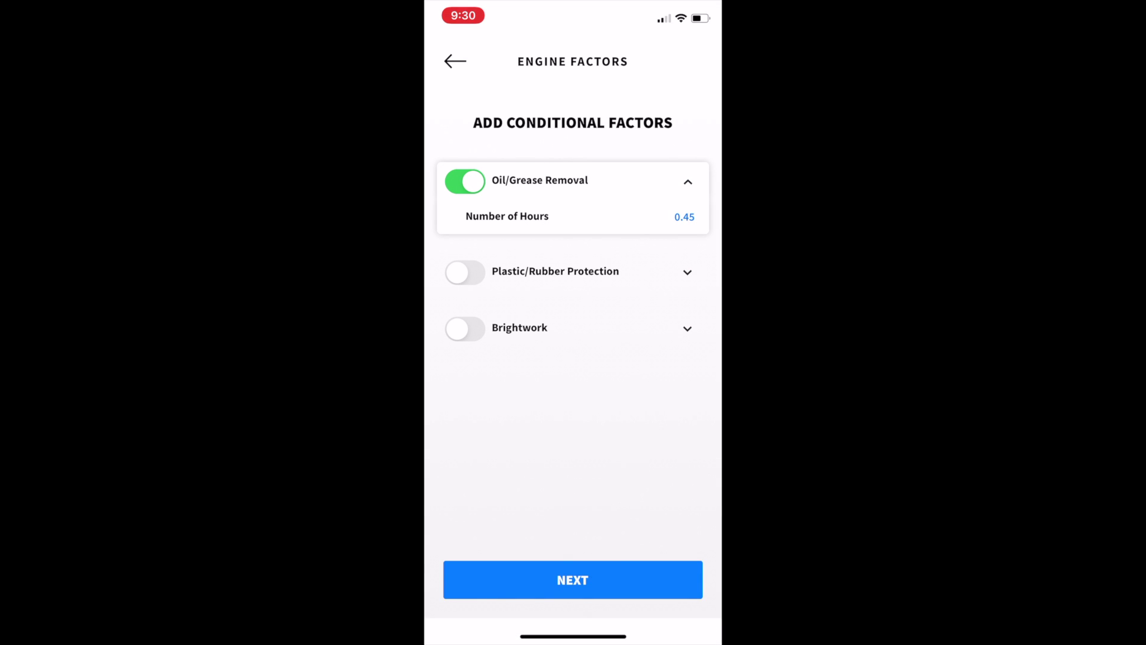
# Step: Apply and save the engine factors, adding the $195.00 Level 1 Package to the detail work
pyautogui.click(572, 579)
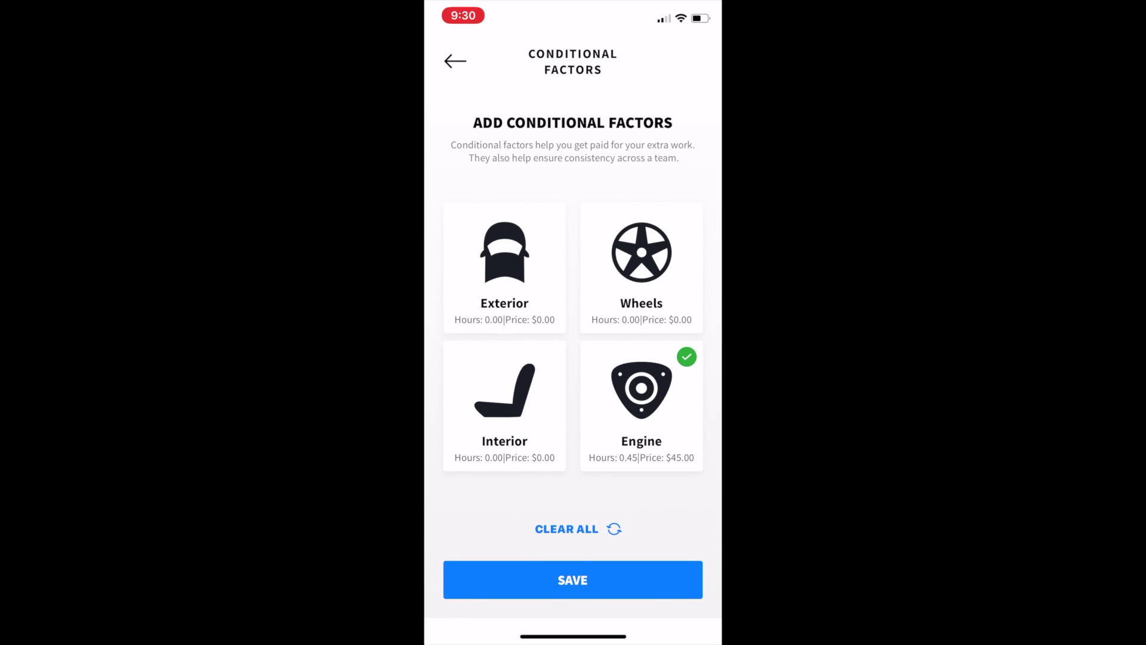
pyautogui.click(572, 580)
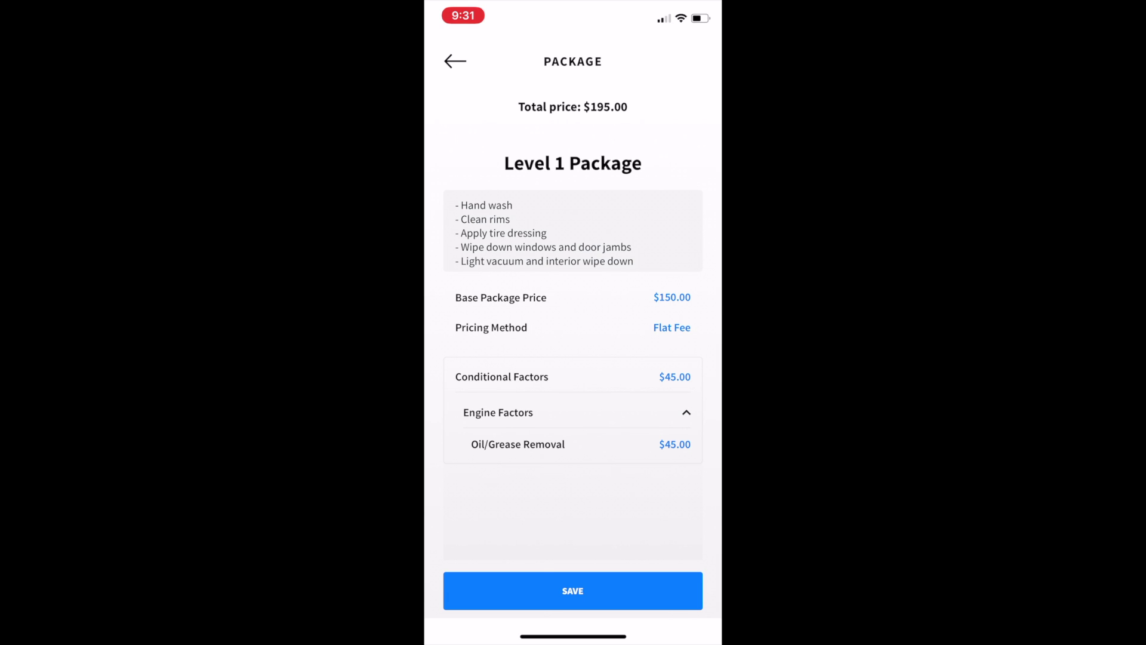
pyautogui.click(572, 590)
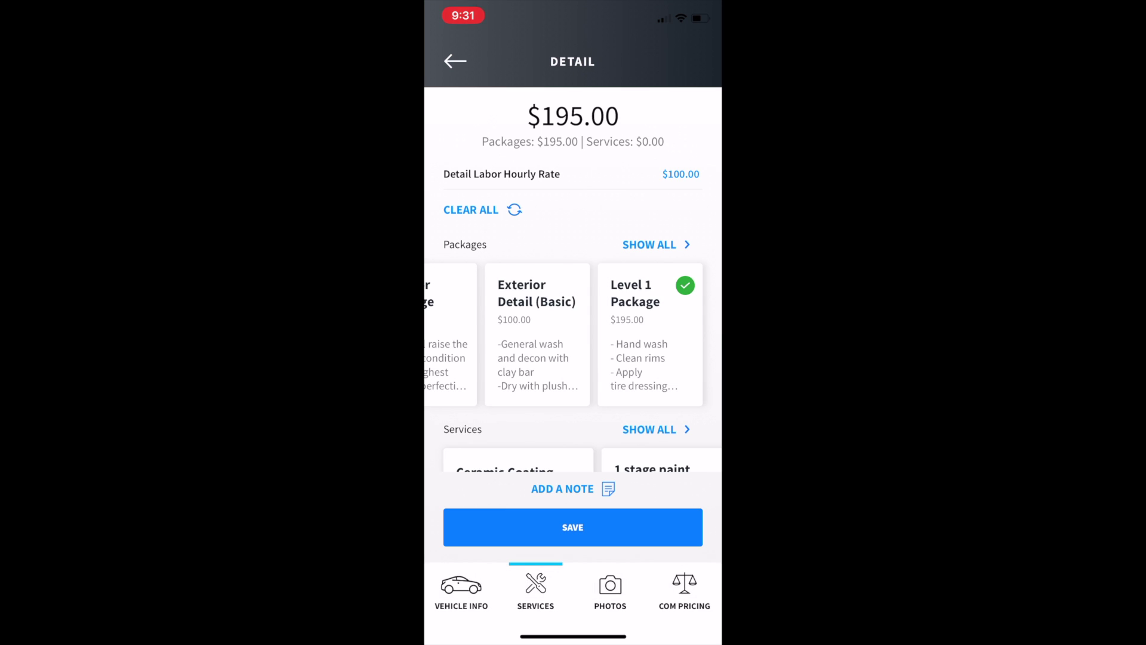
# Step: Browse the Services carousel, save the Detail work, and go back to the $195.00 estimate
pyautogui.scroll(-2, 573, 334)
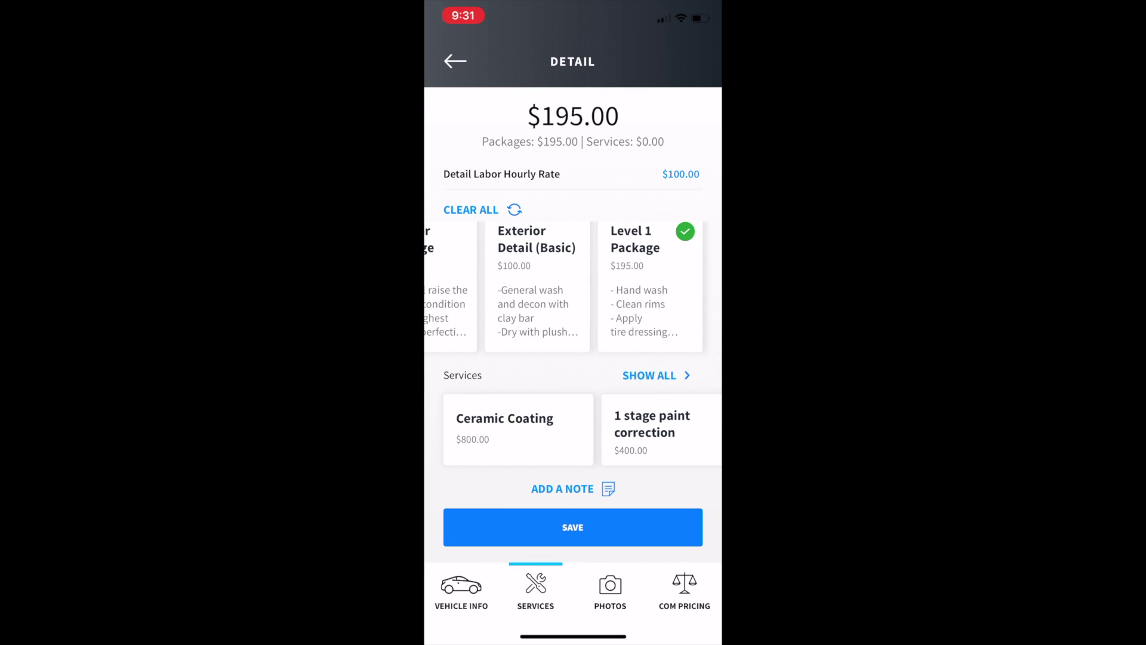
pyautogui.moveTo(603, 430); pyautogui.dragTo(453, 429)
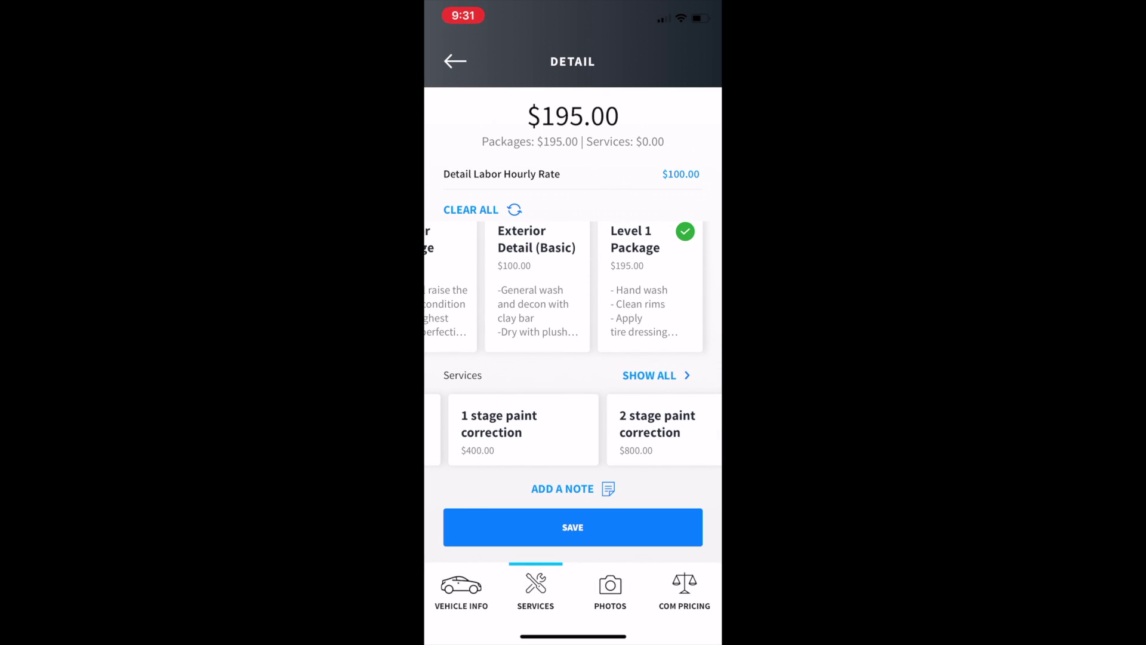
pyautogui.moveTo(603, 430); pyautogui.dragTo(454, 429)
pyautogui.moveTo(603, 430); pyautogui.dragTo(454, 429)
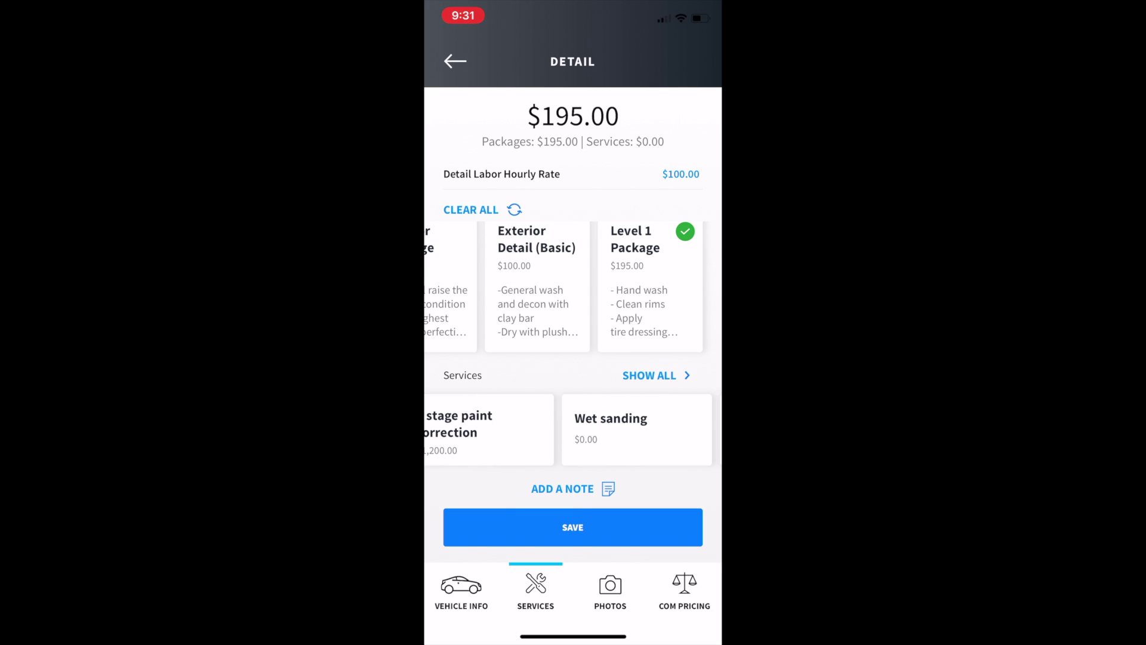
pyautogui.moveTo(603, 429)
pyautogui.mouseDown()
pyautogui.moveTo(454, 429)
pyautogui.moveTo(603, 430)
pyautogui.mouseUp()
pyautogui.moveTo(454, 430); pyautogui.dragTo(656, 430)
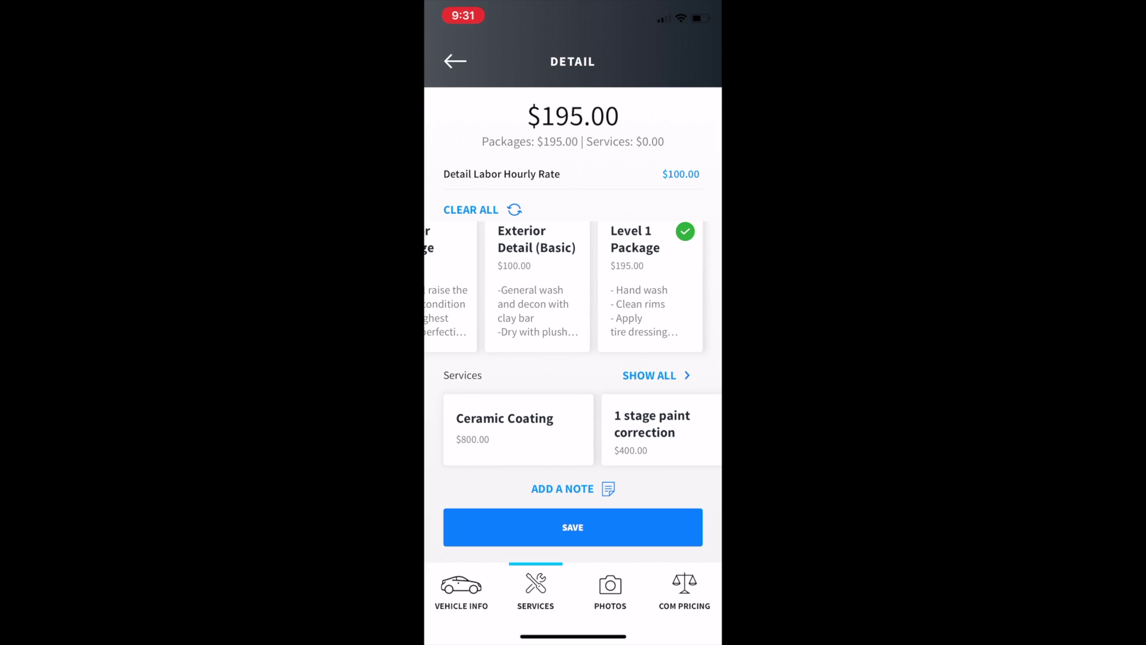
pyautogui.click(573, 527)
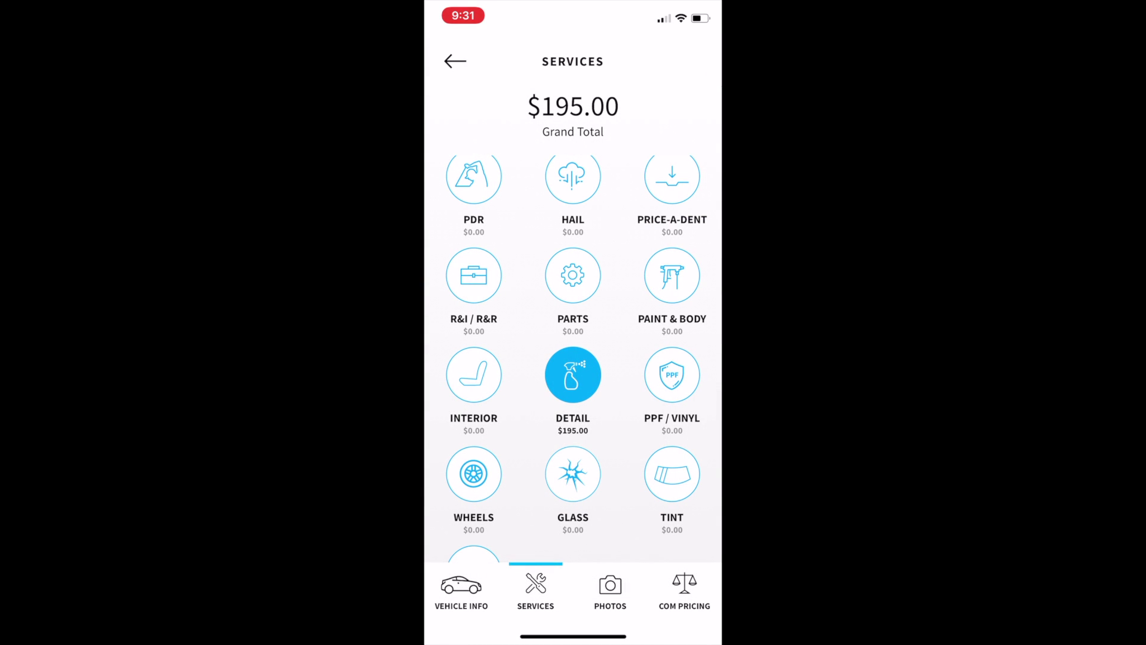
pyautogui.scroll(-3, 573, 346)
pyautogui.scroll(3, 573, 346)
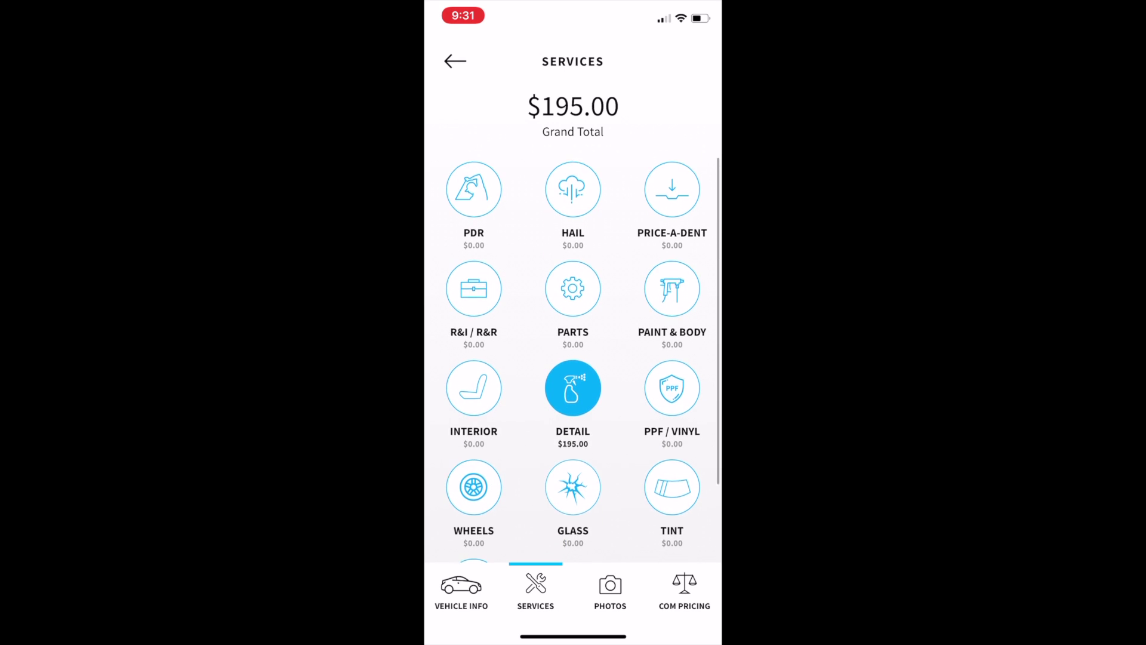
pyautogui.click(455, 61)
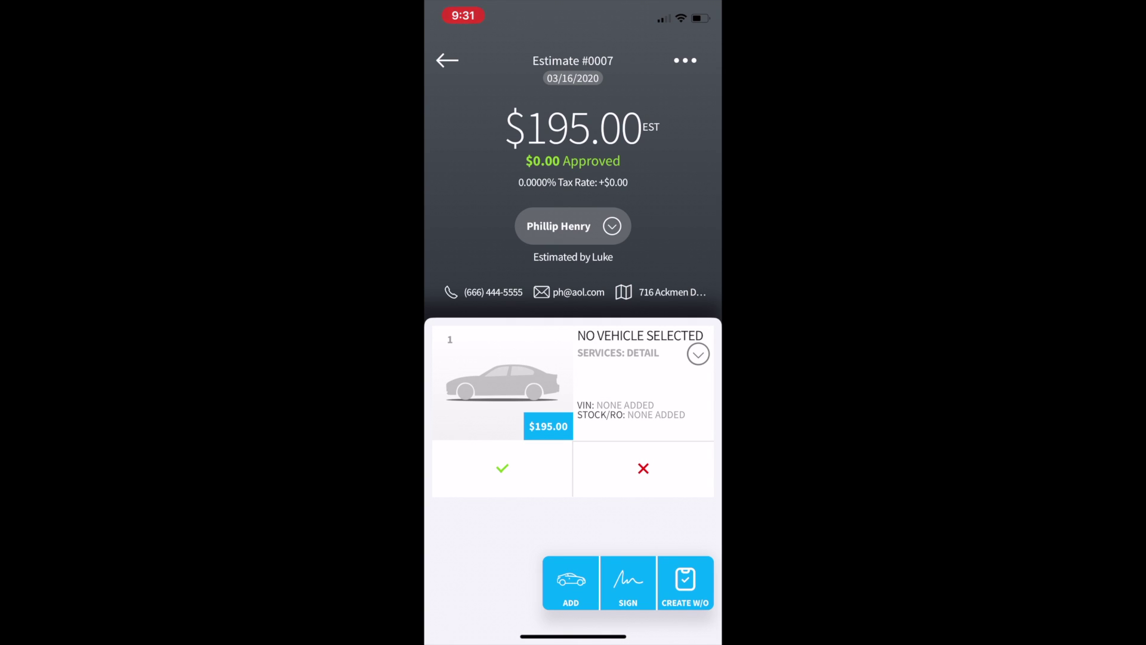
# Step: Approve and close the $195.00 estimate, then open the resulting Work Order #0001
pyautogui.click(502, 467)
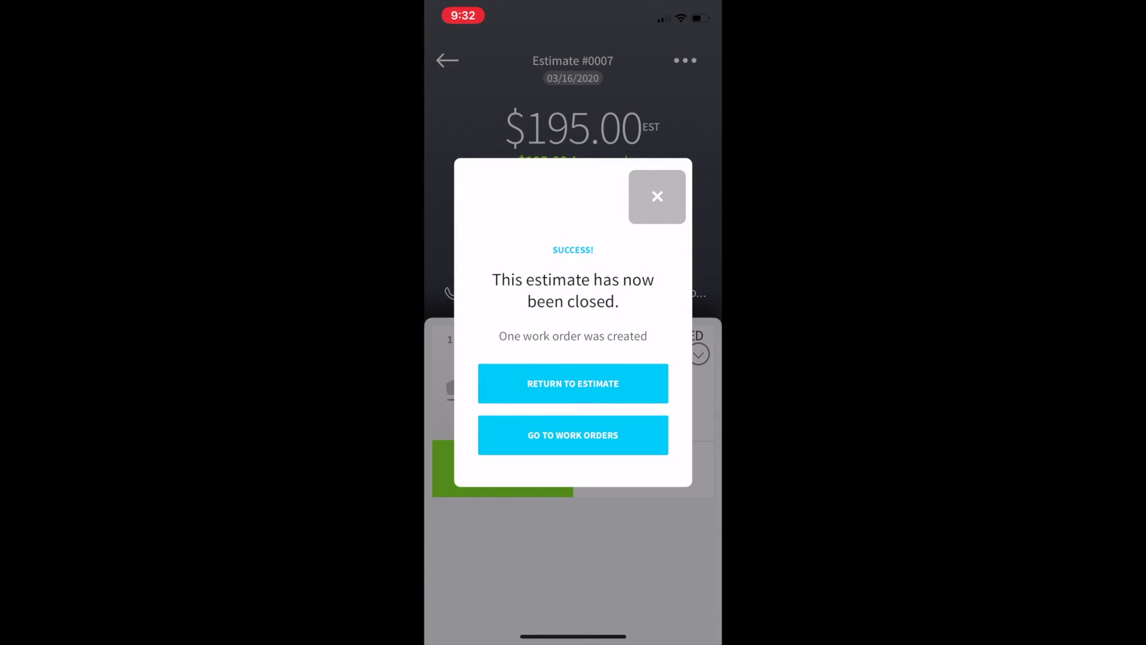
pyautogui.click(573, 435)
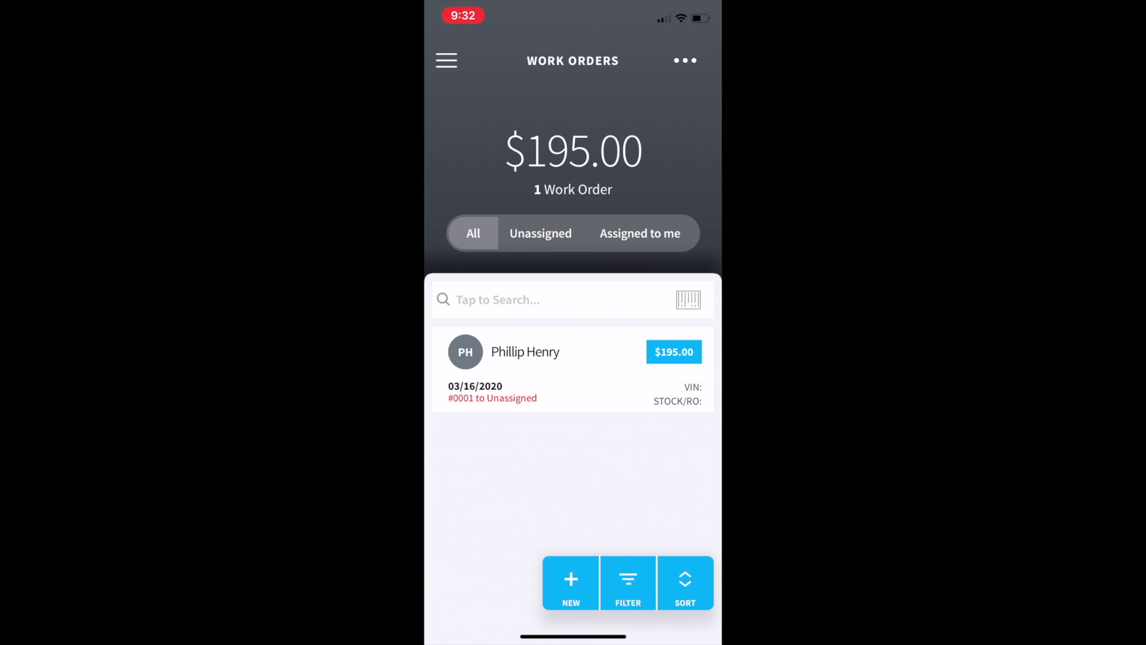
pyautogui.click(573, 369)
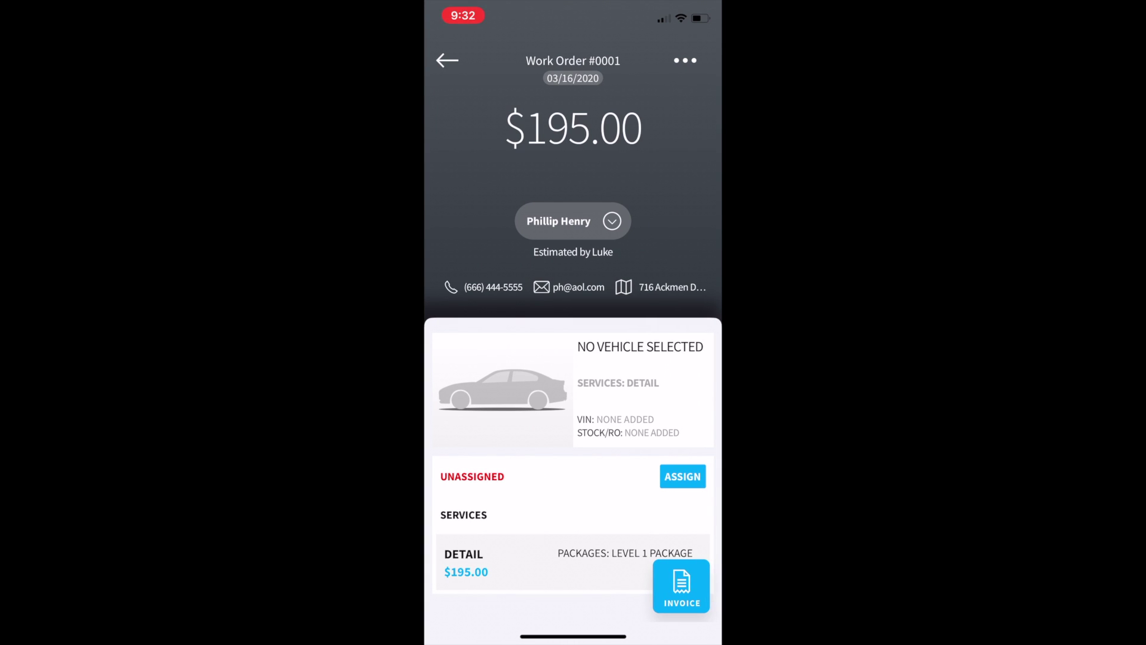
# Step: Review Work Order #0001, then look through the Clients and Estimates lists
pyautogui.scroll(-3, 573, 418)
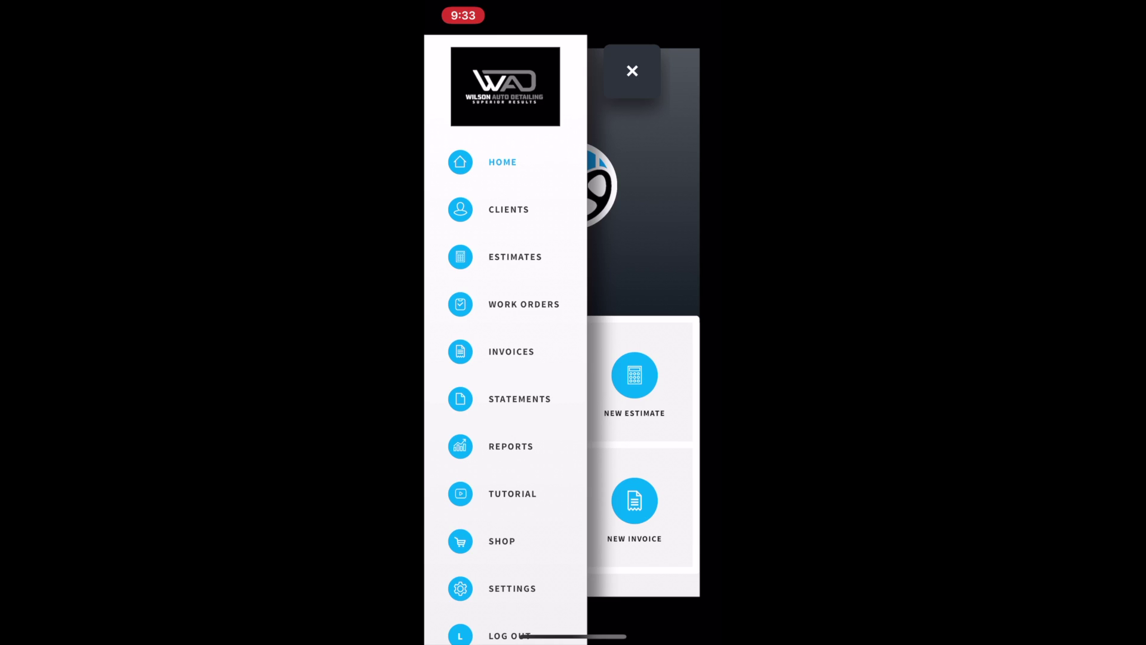
pyautogui.click(499, 208)
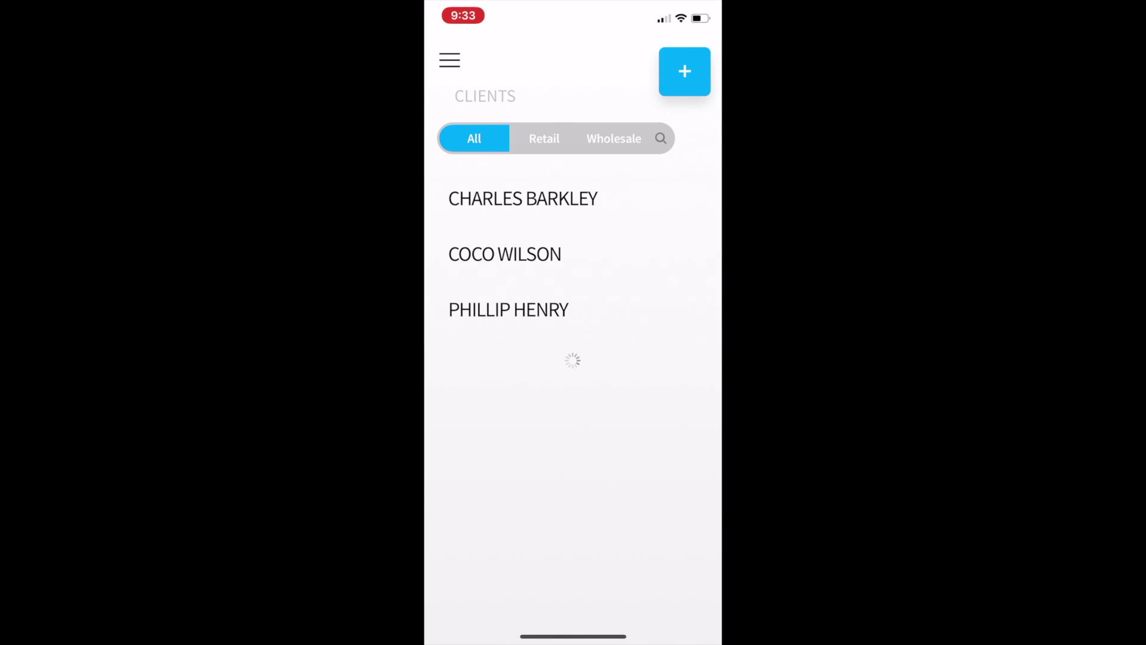
pyautogui.click(449, 59)
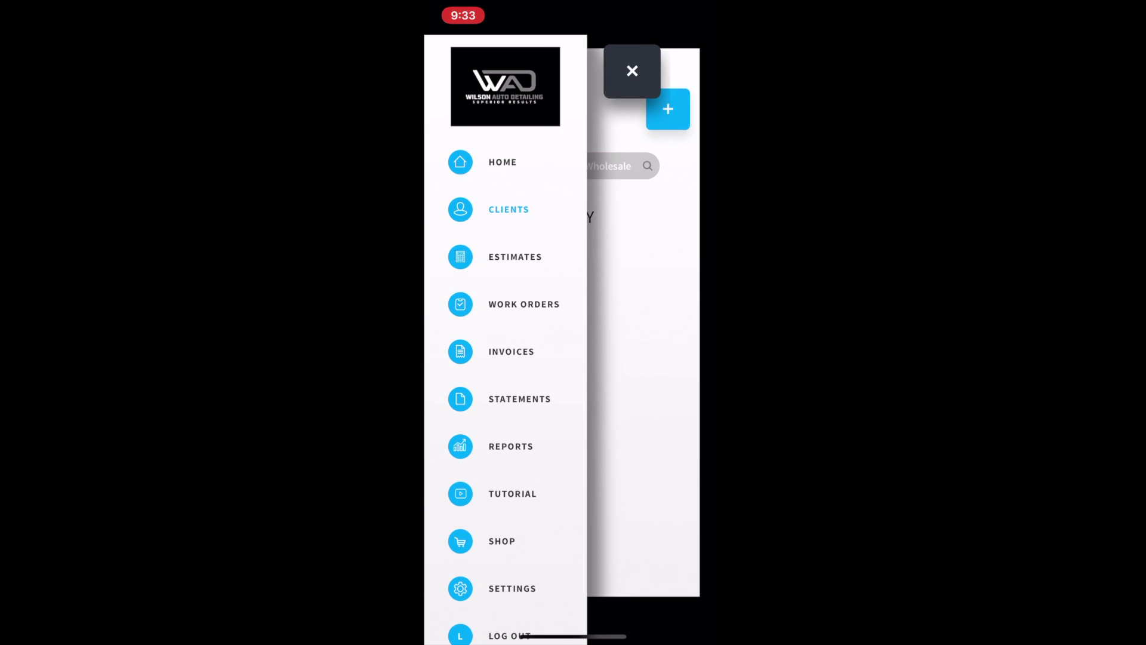
pyautogui.click(515, 257)
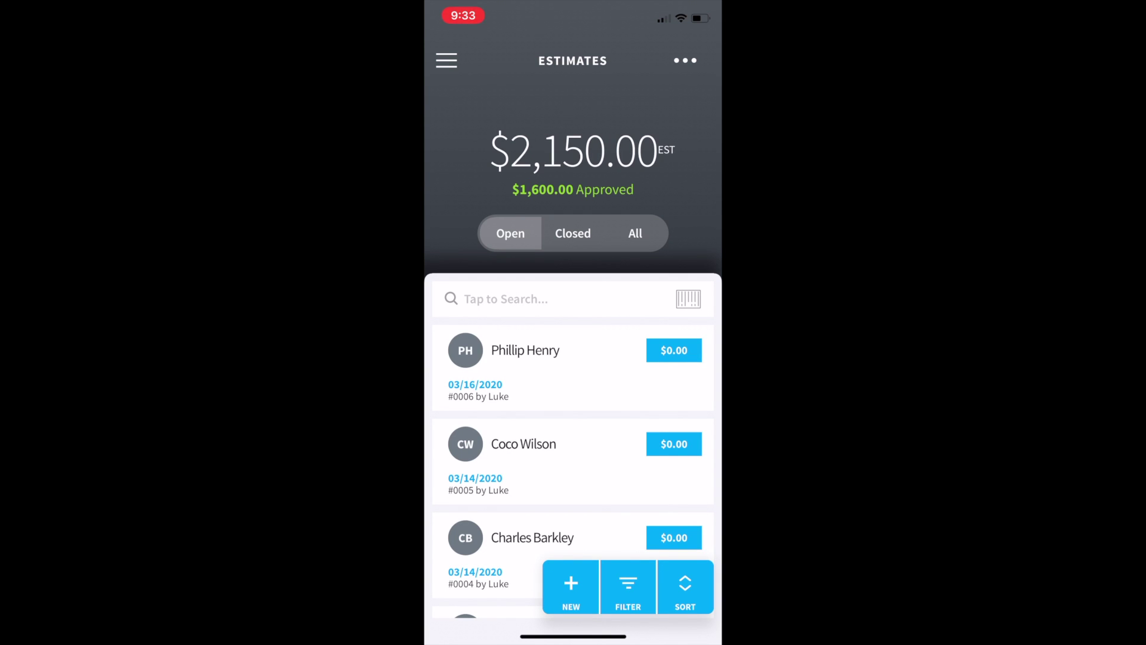
pyautogui.scroll(-2, 573, 429)
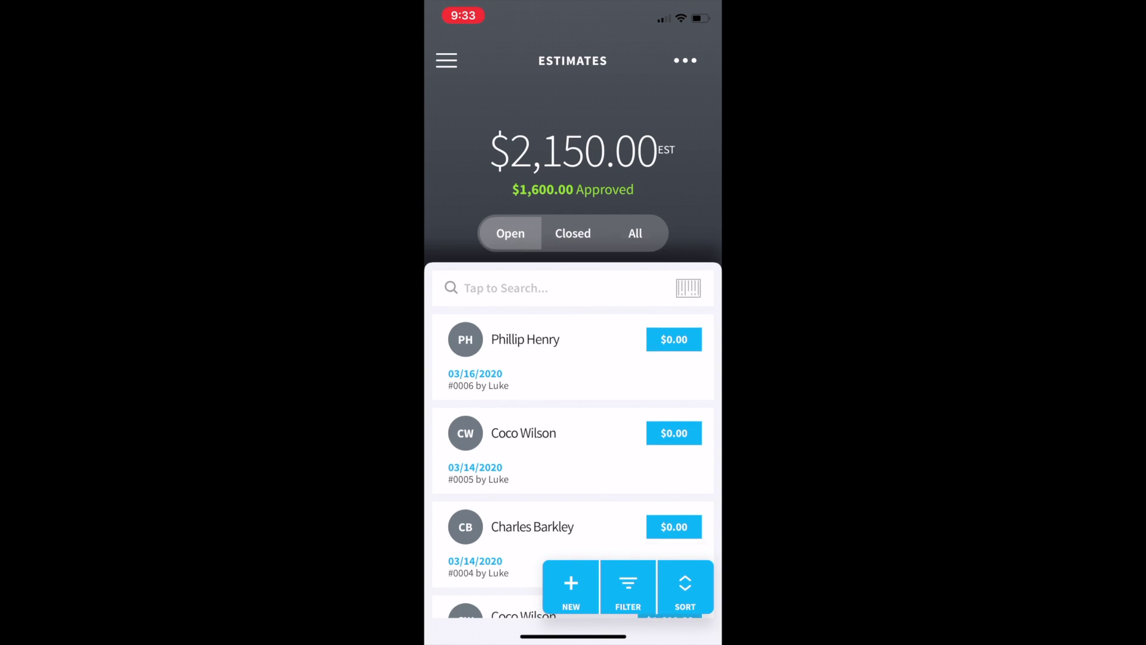
pyautogui.scroll(3, 573, 430)
pyautogui.scroll(-5, 573, 430)
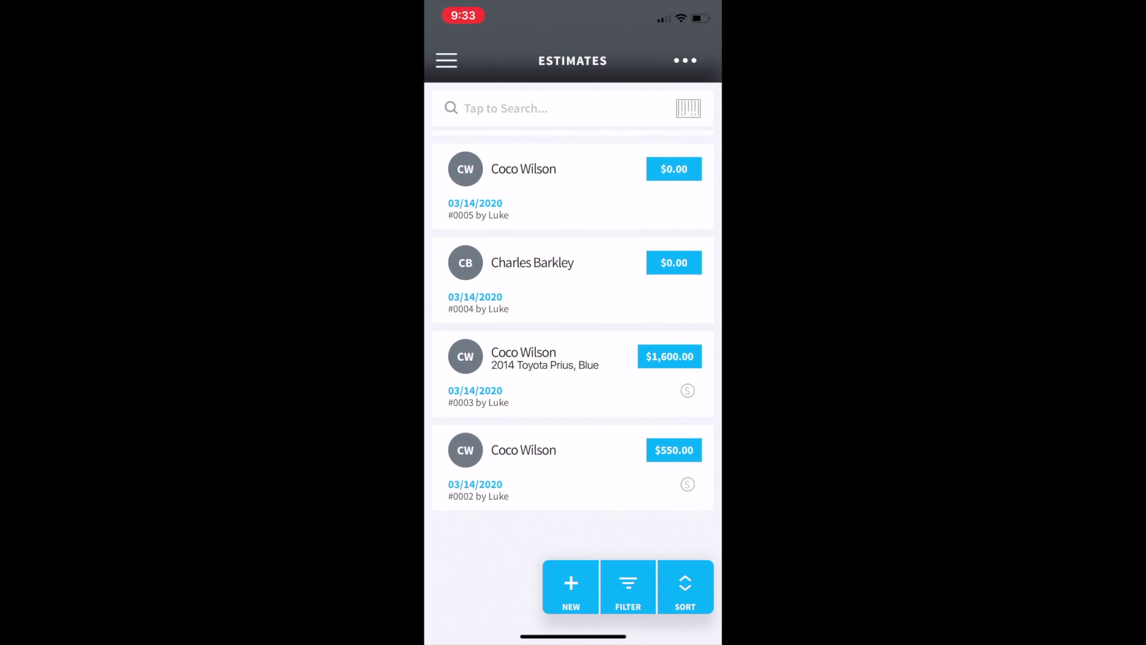
pyautogui.scroll(5, 573, 358)
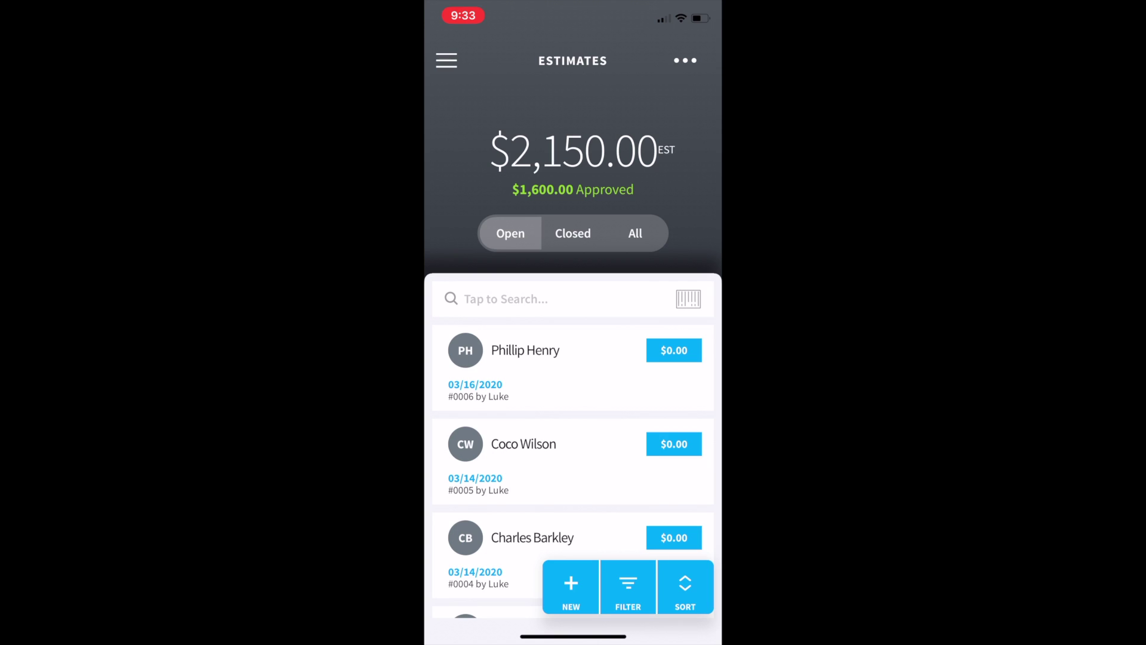
pyautogui.scroll(-5, 573, 430)
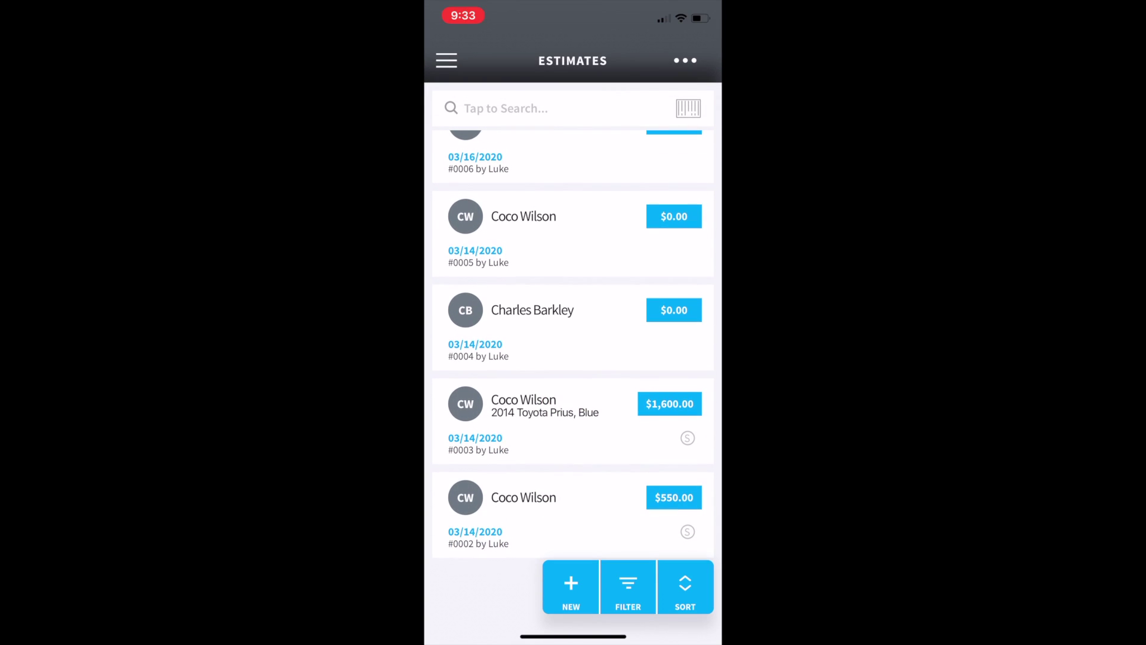
pyautogui.scroll(5, 573, 358)
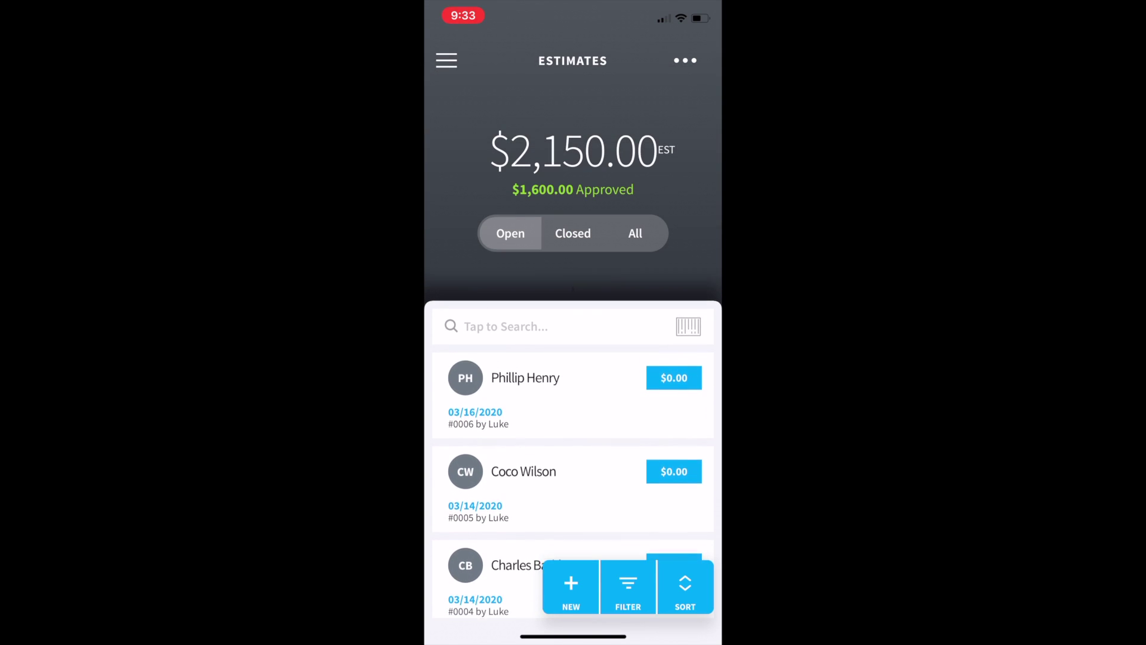
# Step: Check the now-empty Work Orders list, then view Invoices showing invoice #0002 for $195.00
pyautogui.click(446, 60)
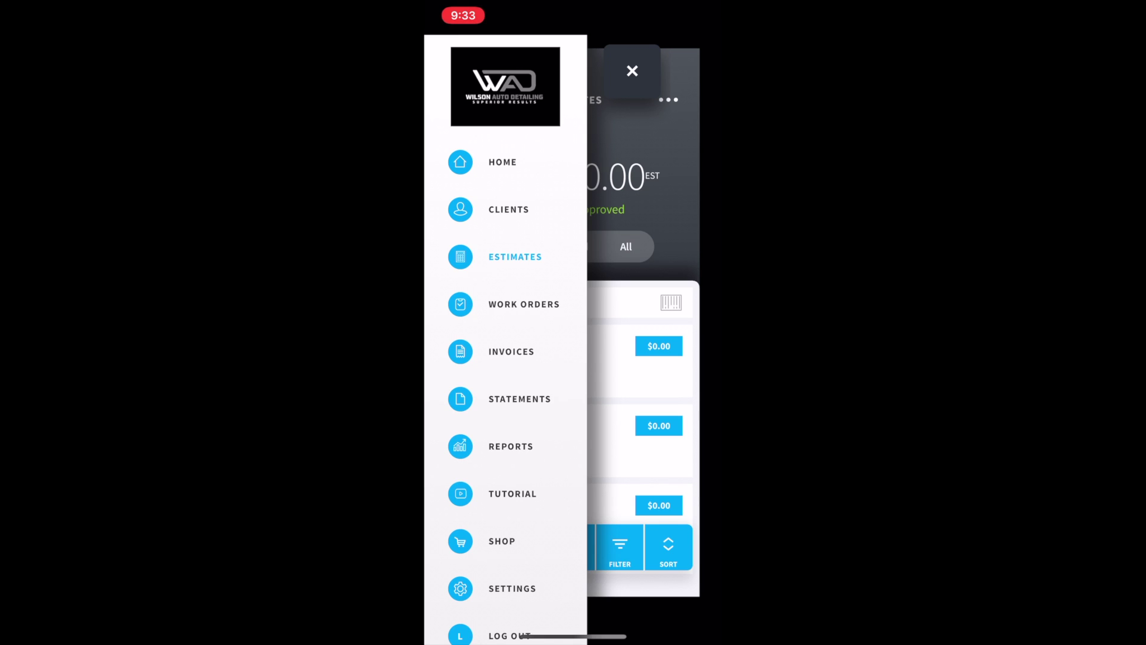
pyautogui.click(517, 304)
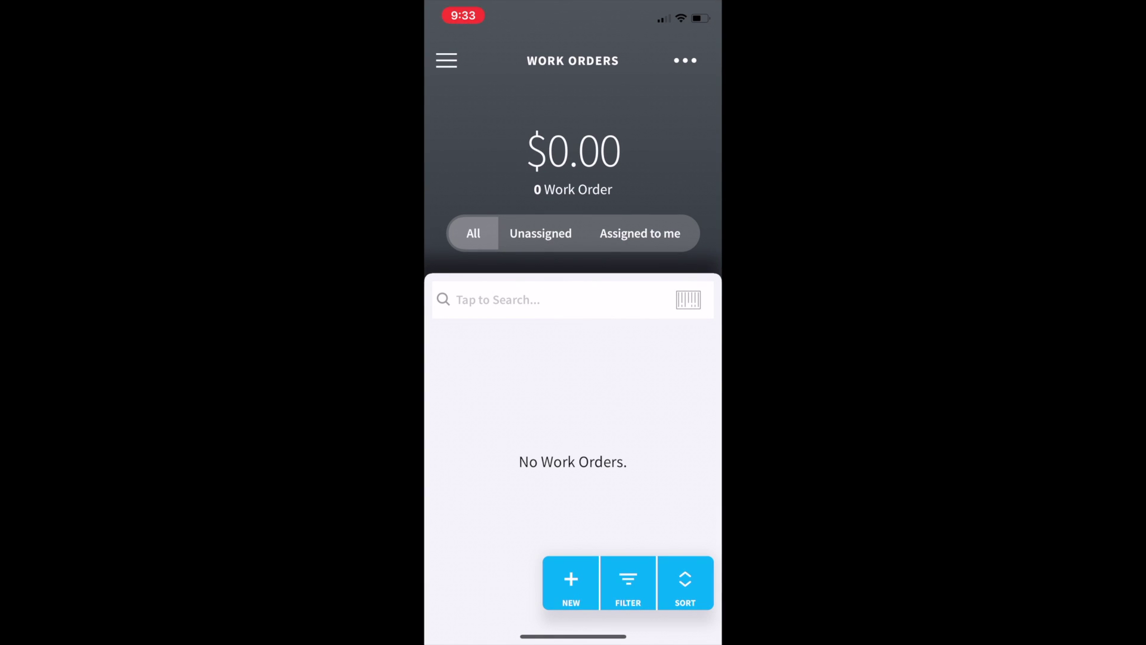
pyautogui.scroll(-1, 573, 454)
pyautogui.scroll(2, 573, 454)
pyautogui.click(446, 60)
pyautogui.click(511, 350)
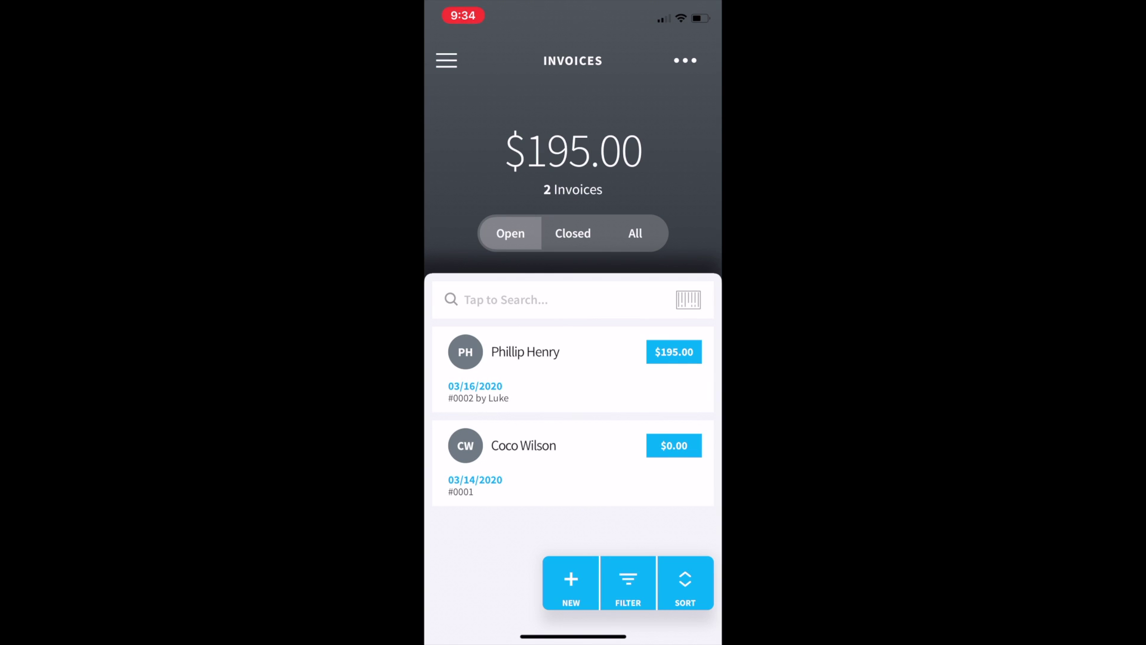
# Step: Browse the How To Build Estimates and Invoices tutorial videos, then close them
pyautogui.click(446, 61)
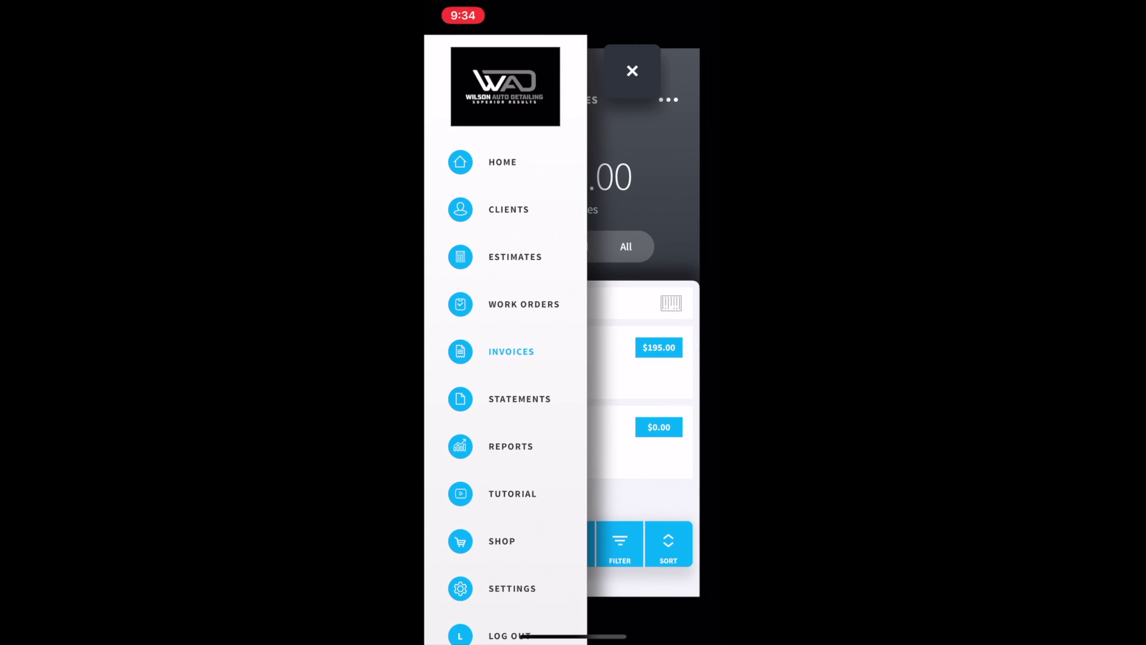
pyautogui.scroll(-2, 505, 388)
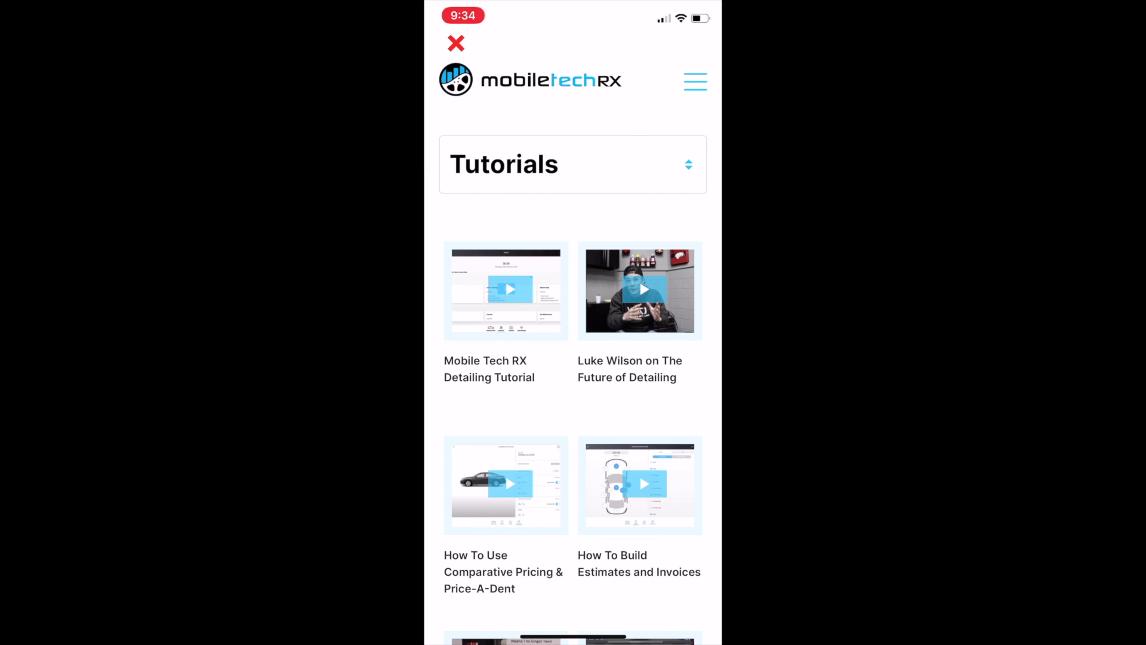
pyautogui.scroll(-3, 573, 358)
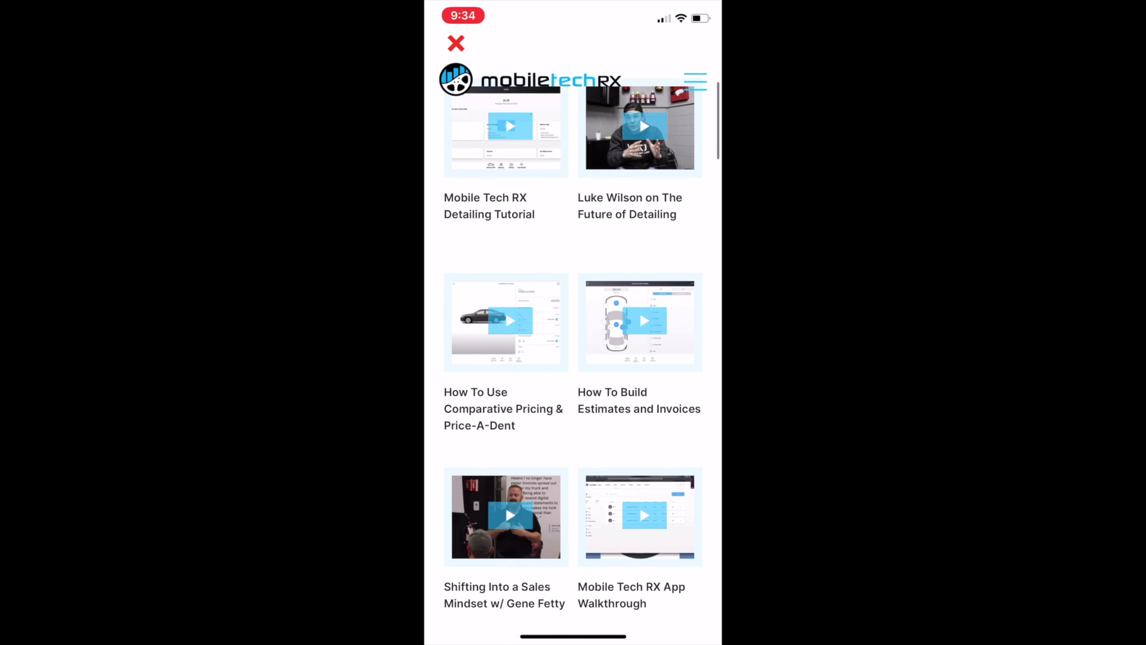
pyautogui.click(638, 416)
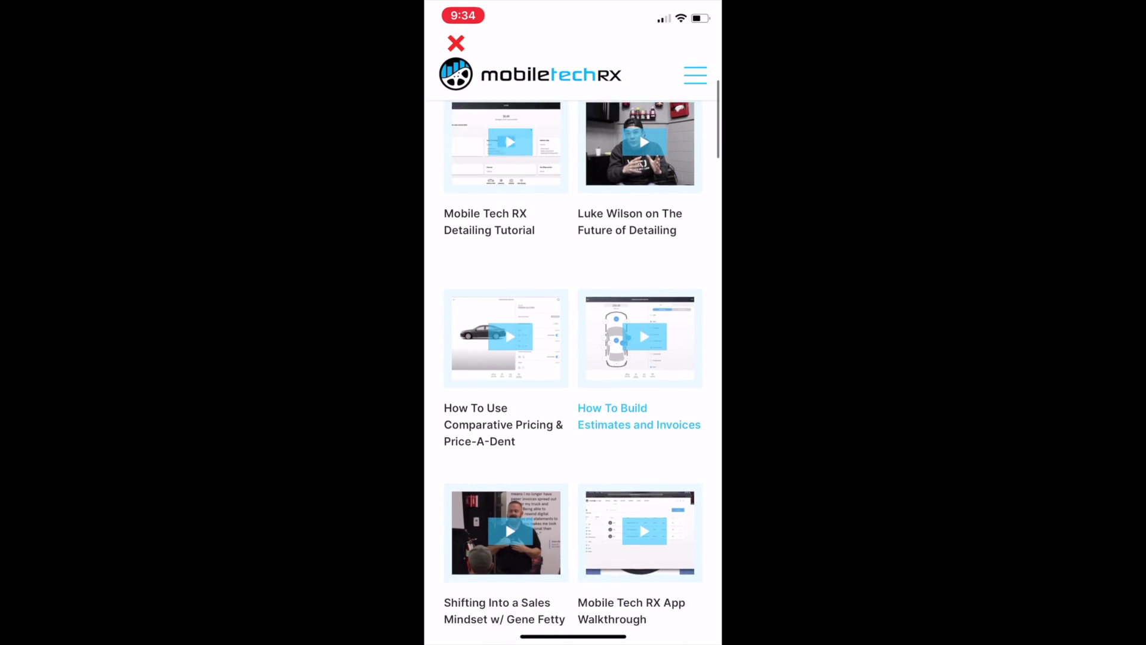
pyautogui.scroll(-6, 573, 358)
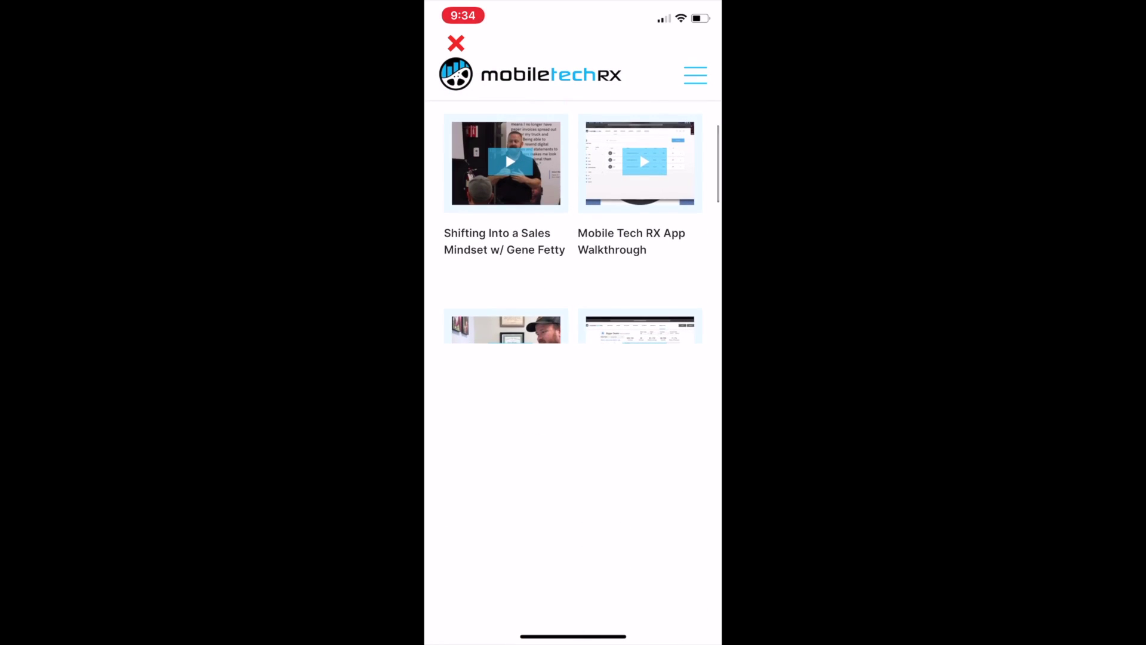
pyautogui.scroll(-5, 573, 359)
pyautogui.scroll(-5, 573, 358)
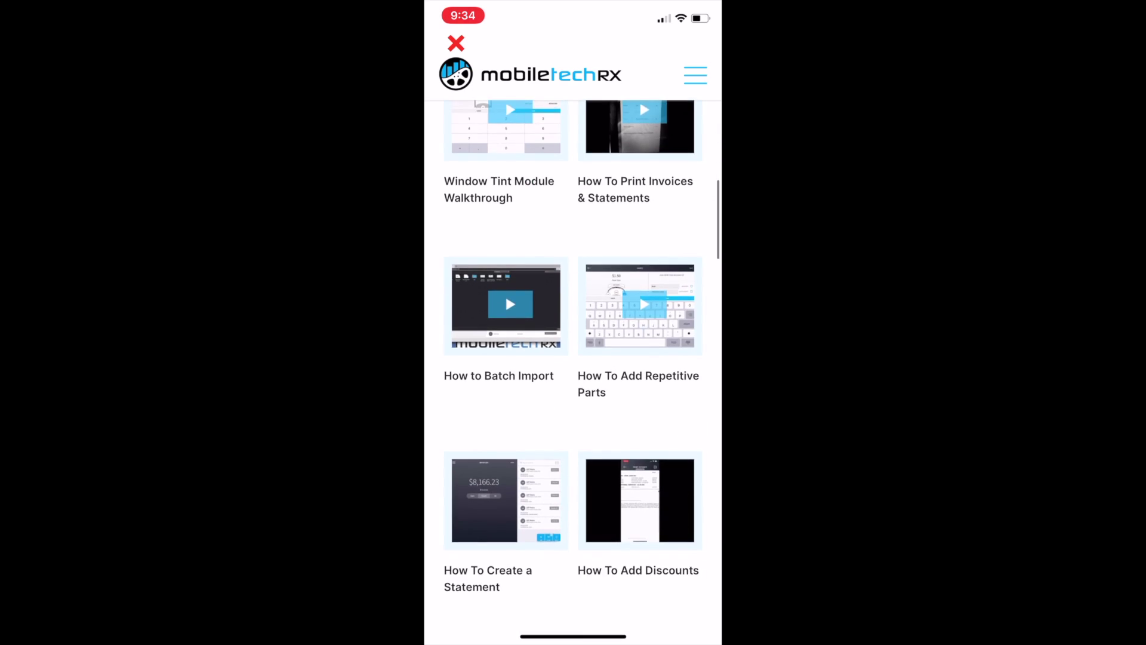
pyautogui.scroll(-3, 573, 358)
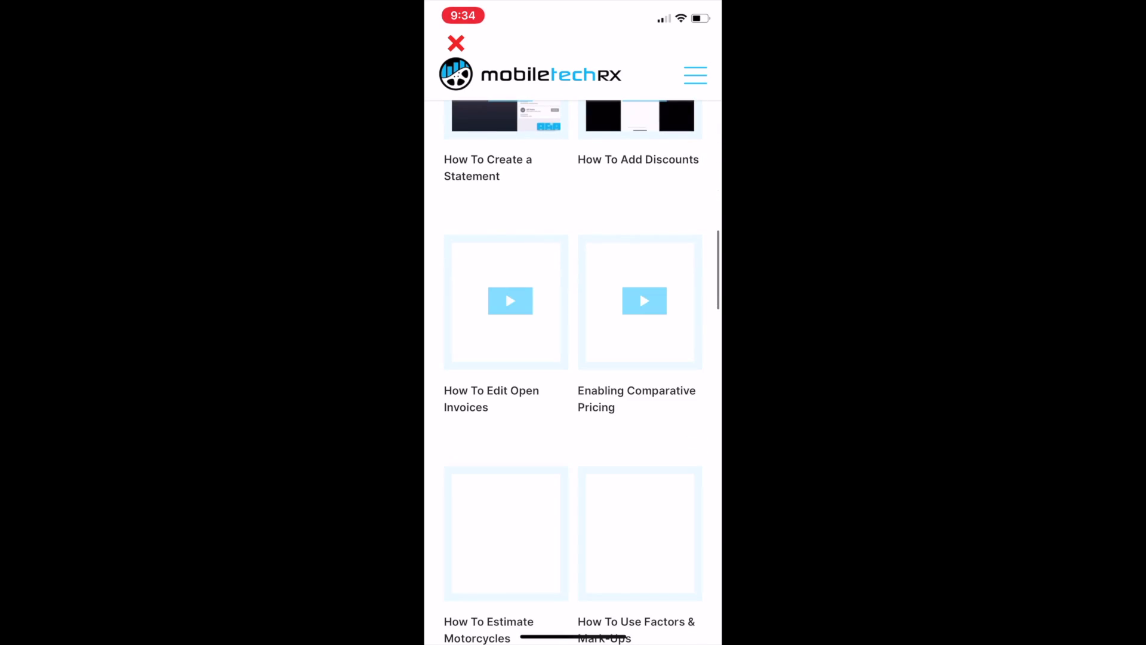
pyautogui.scroll(-5, 573, 358)
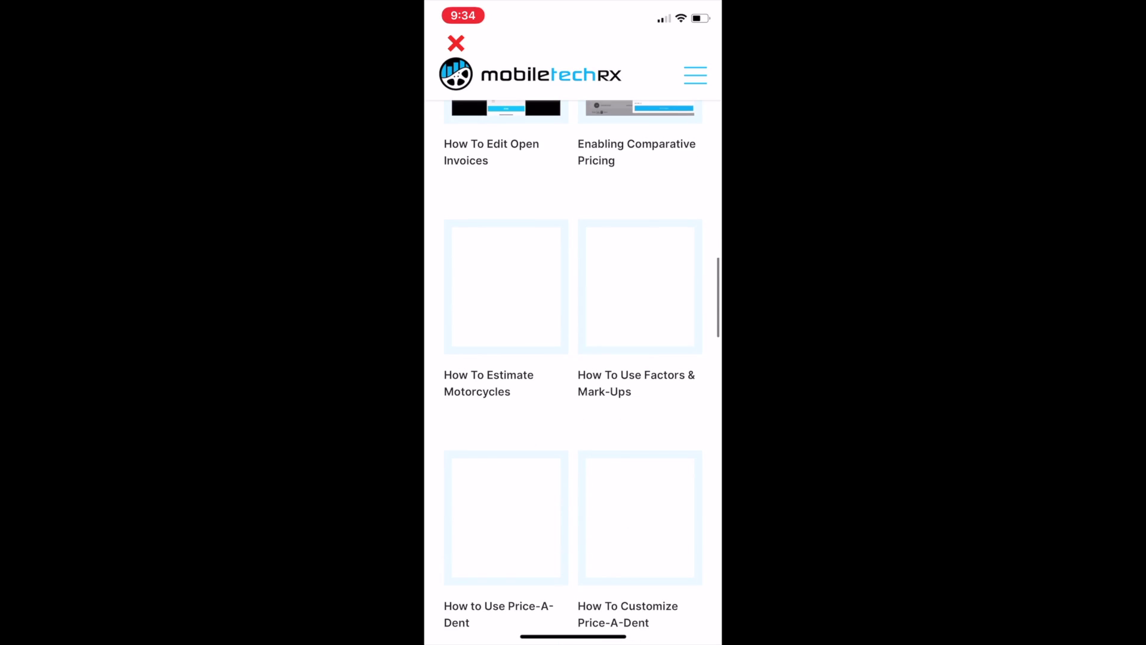
pyautogui.click(456, 43)
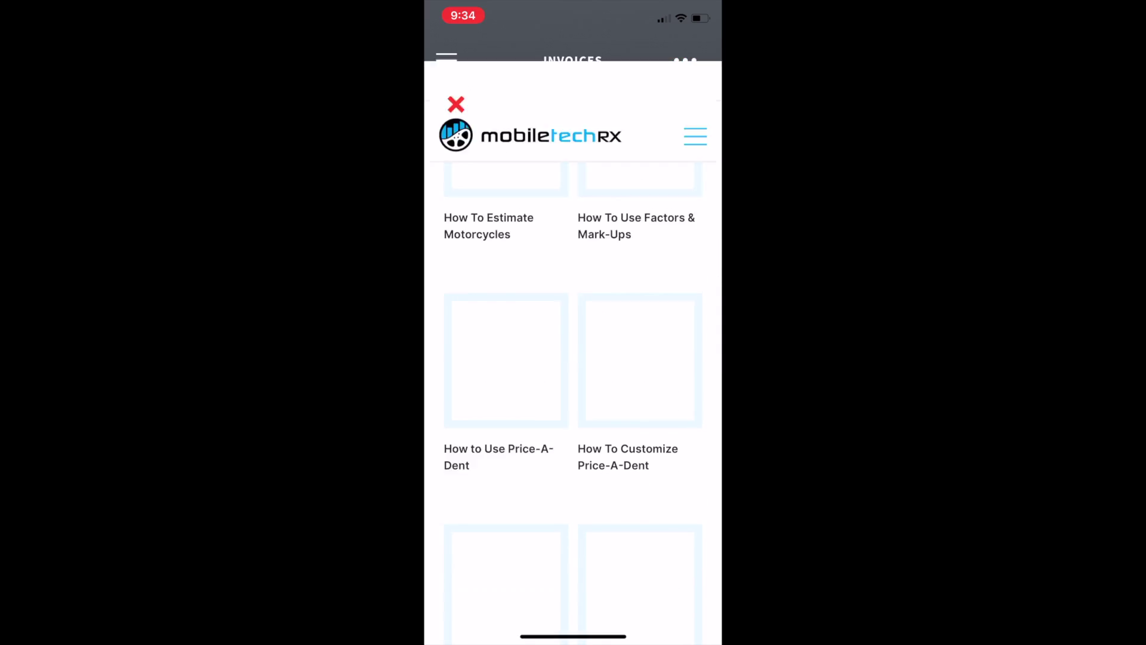
# Step: View the company settings, then go back to the home dashboard
pyautogui.click(447, 60)
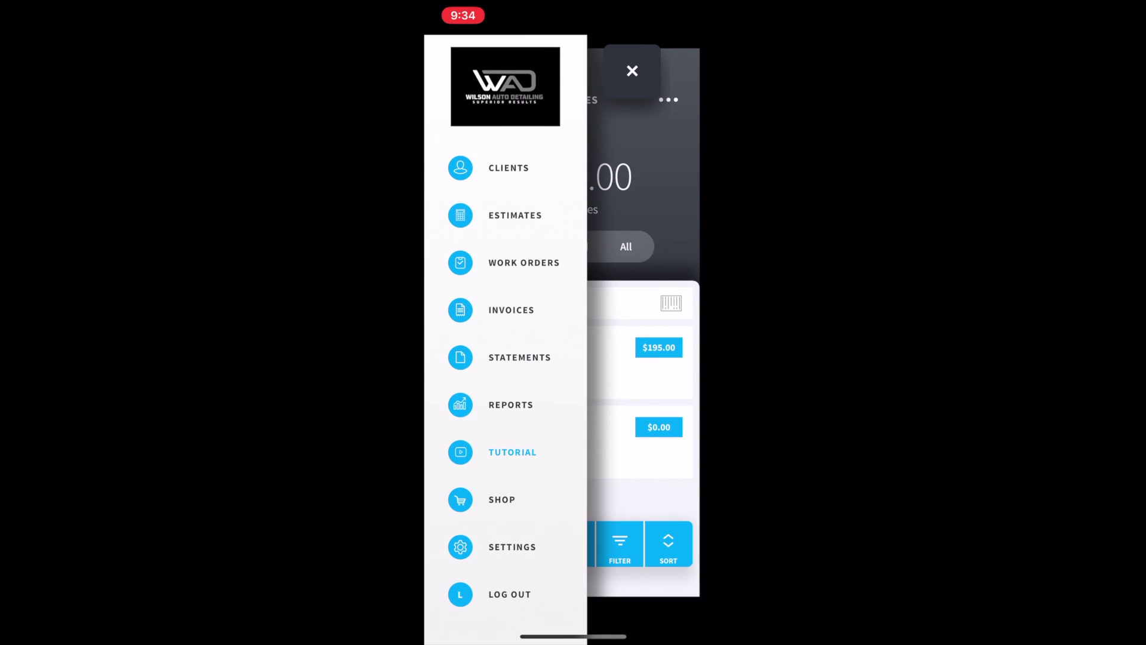
pyautogui.click(505, 87)
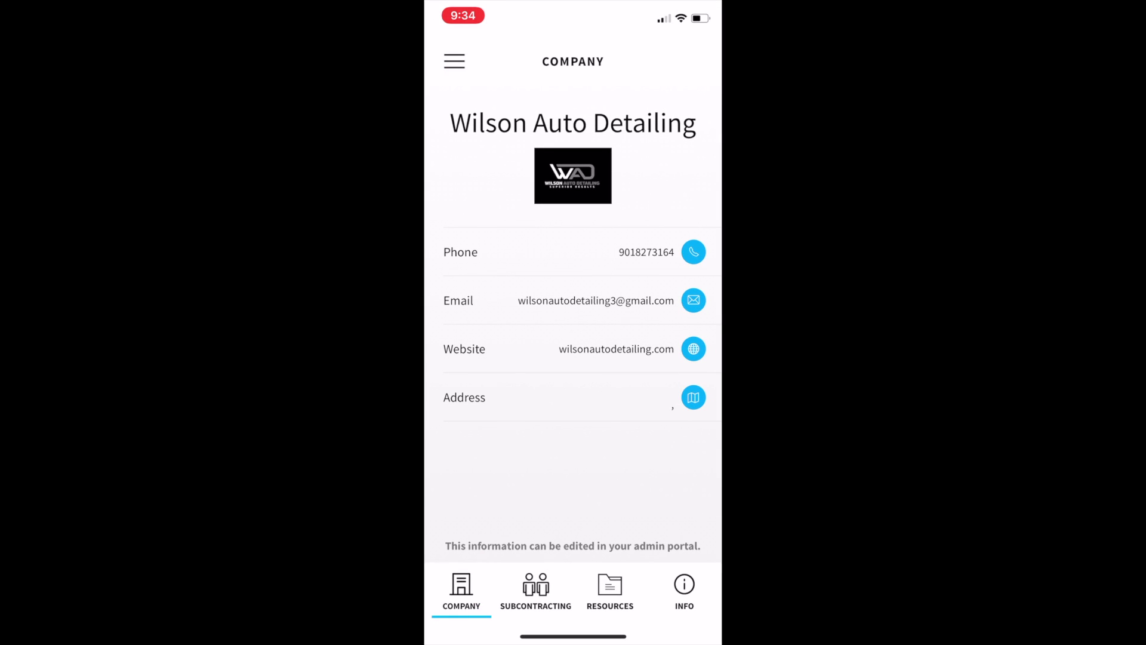
pyautogui.click(454, 61)
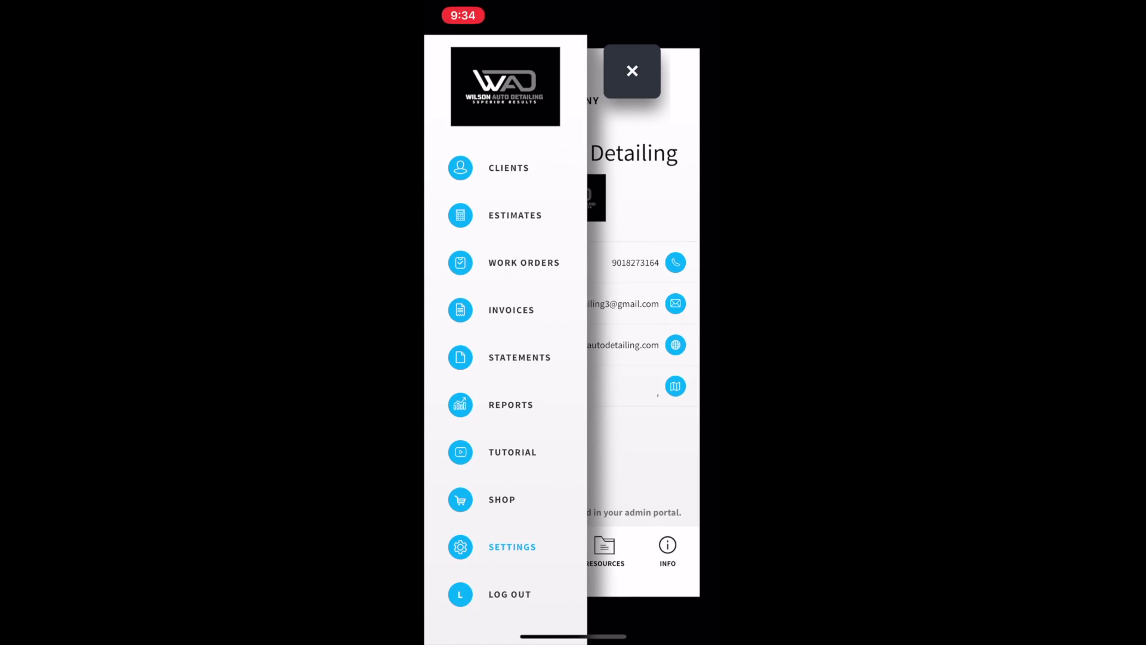
pyautogui.scroll(3, 505, 299)
pyautogui.click(501, 161)
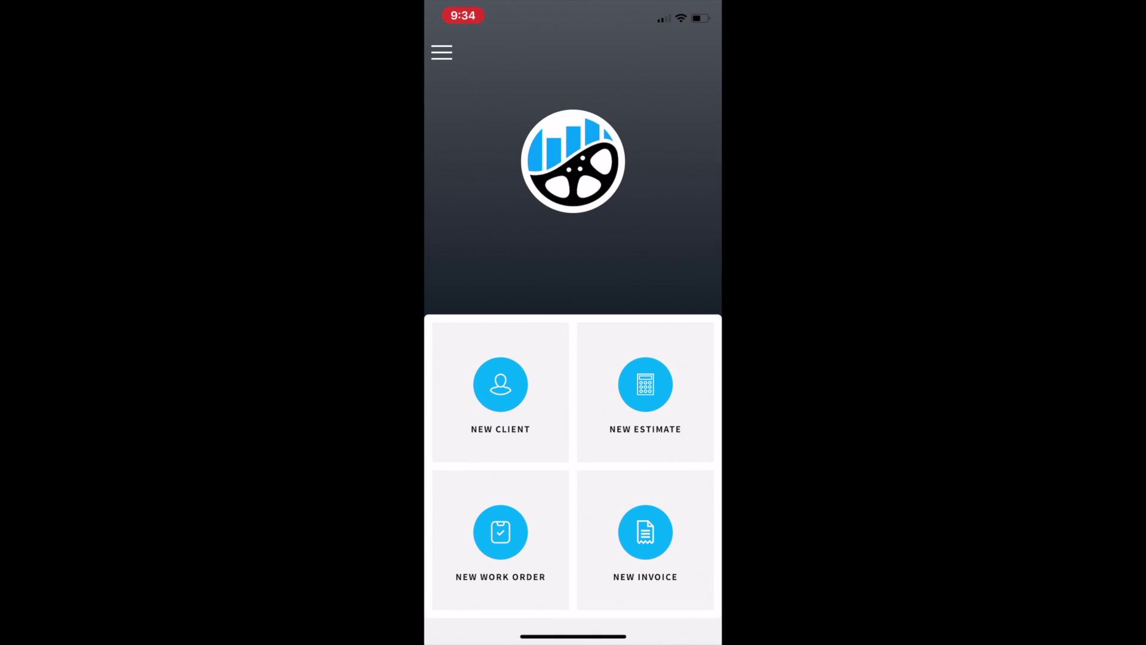